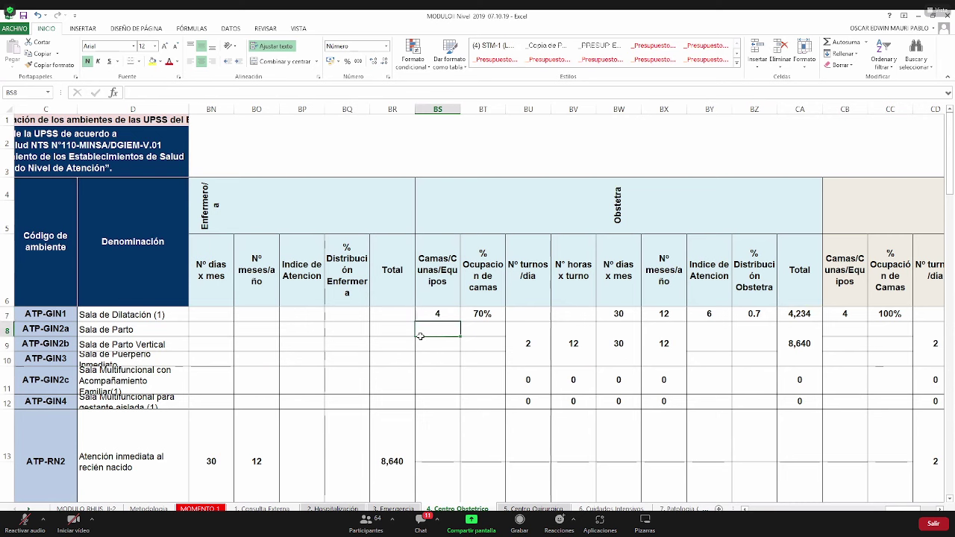
Review the Ginecología y Obstetricia shift, hour, day and month values for the Sala de Parto rows.
left_click_drag(367, 366, 603, 331)
key("Right")
key("Right")
key("Right")
key("Right")
key("Right")
key("Right")
key("Right")
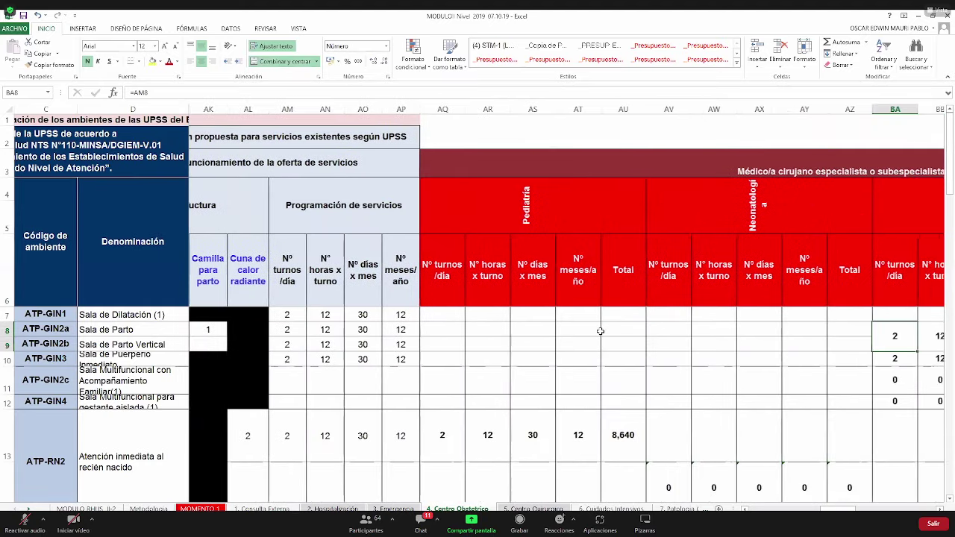
key("Right")
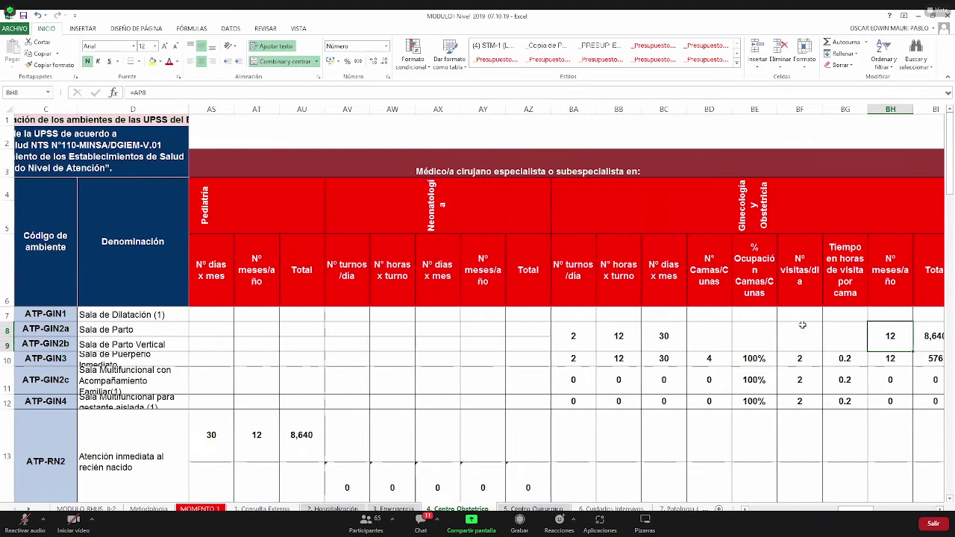
left_click_drag(754, 333, 754, 335)
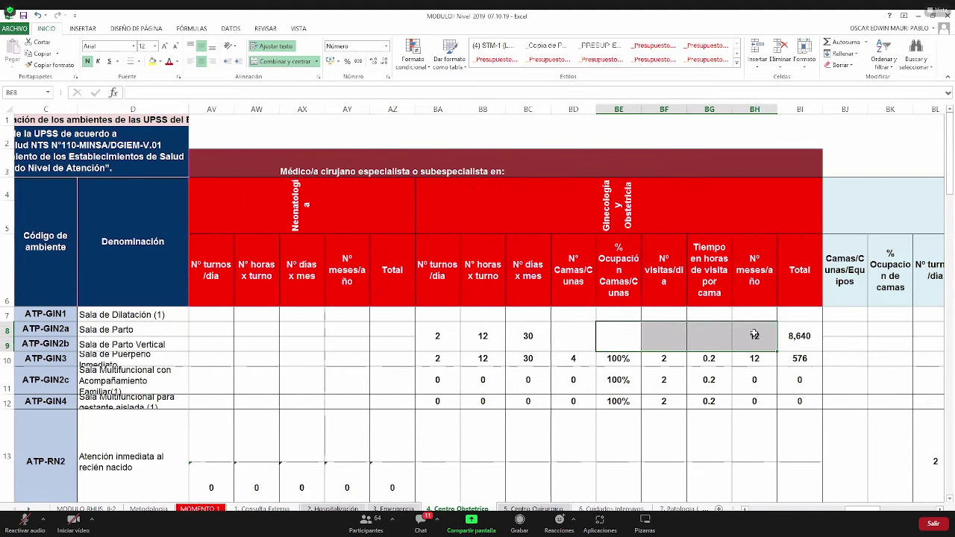
Inspect which cells feed the Ginecología y Obstetricia total formula for Sala de Parto.
left_click(807, 334)
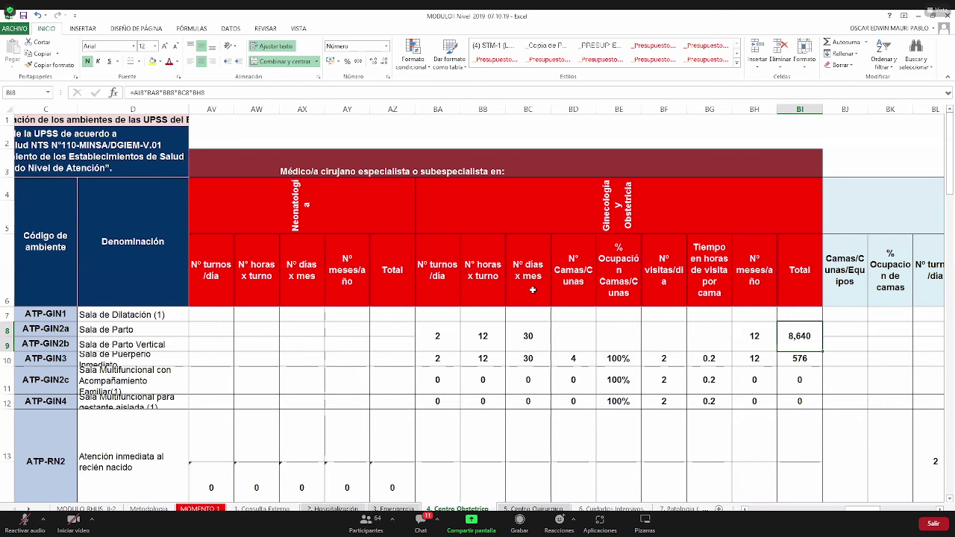
key("F2")
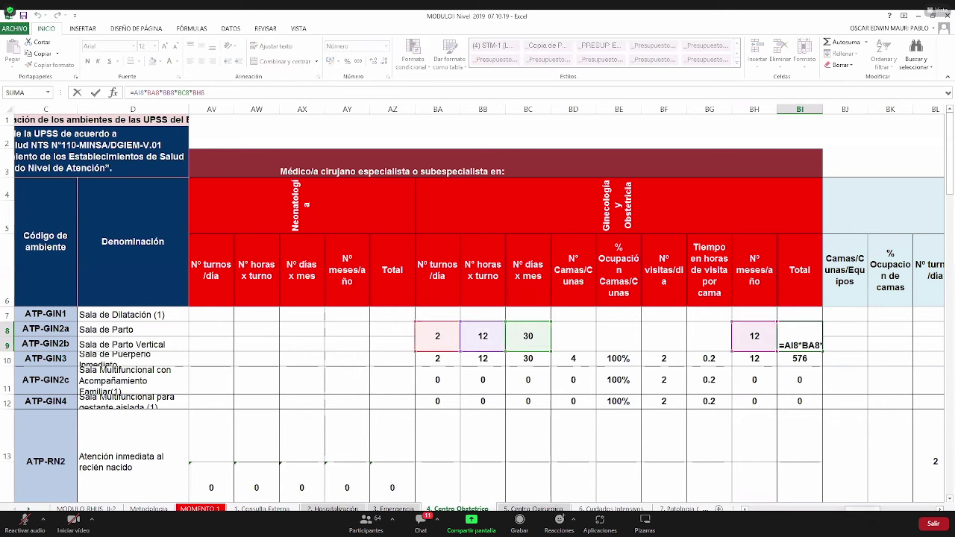
key("ctrl+Return")
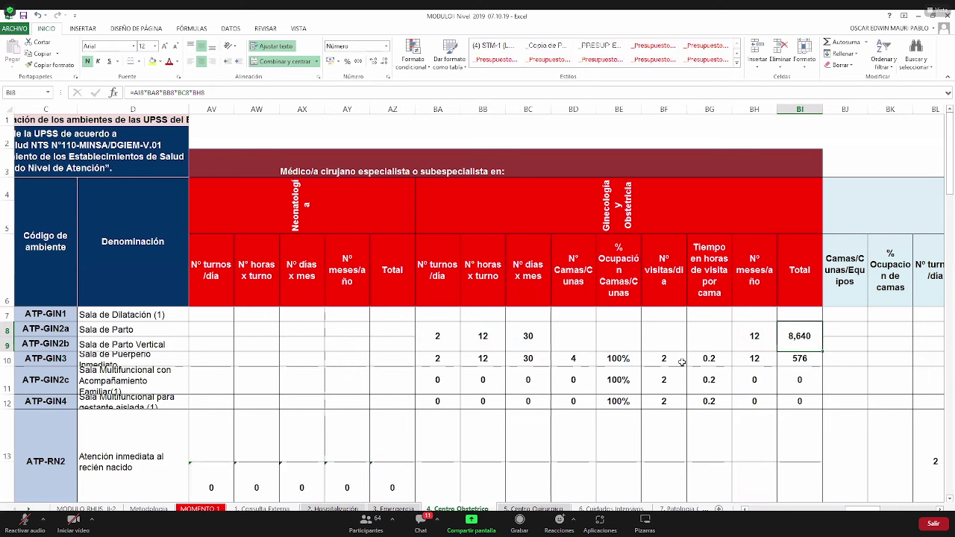
Enter 1 physical area and 1 adult bed for ATP-GIN2c in the proposed services structure.
left_click(7, 386)
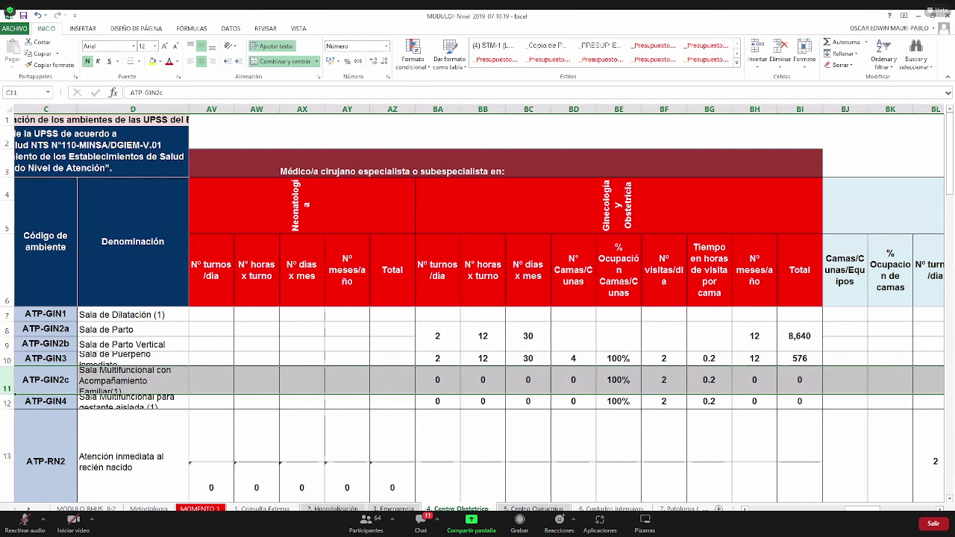
left_click(709, 379)
scroll(567, 299, "left", 10)
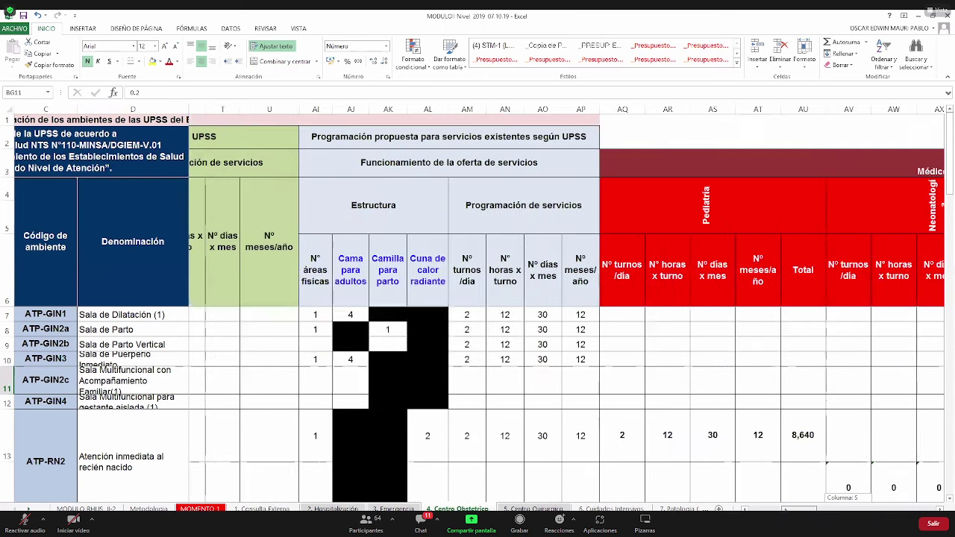
scroll(567, 299, "right", 1)
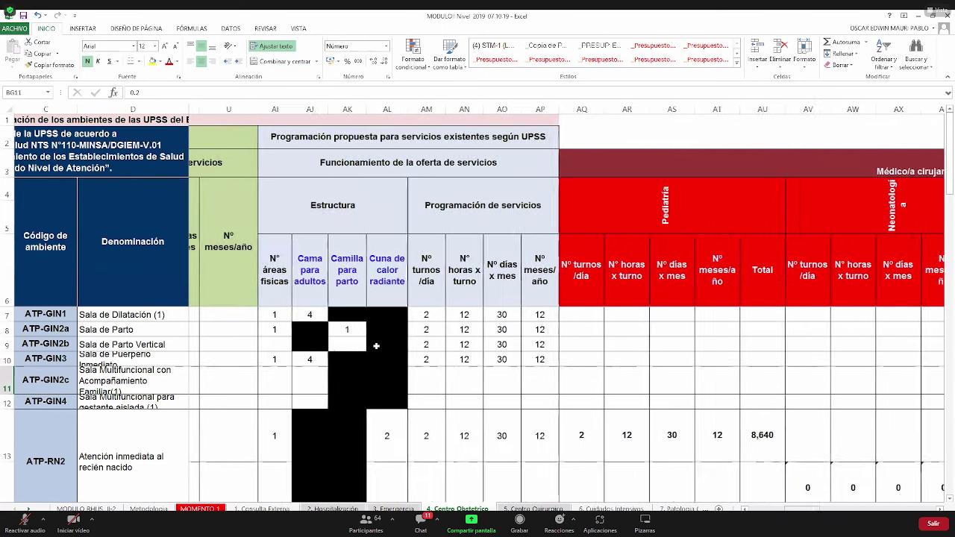
scroll(567, 298, "right", 1)
left_click(277, 377)
type("1")
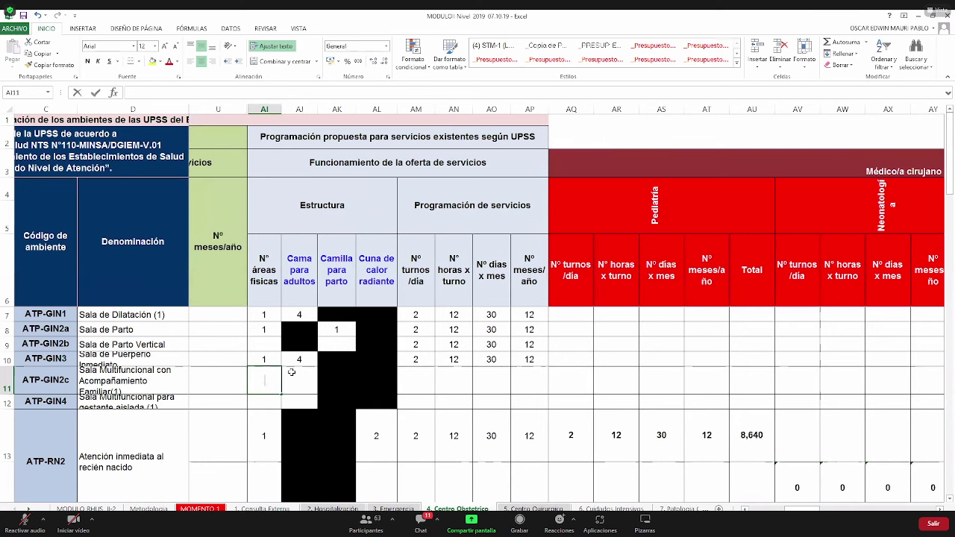
left_click(291, 372)
type("1")
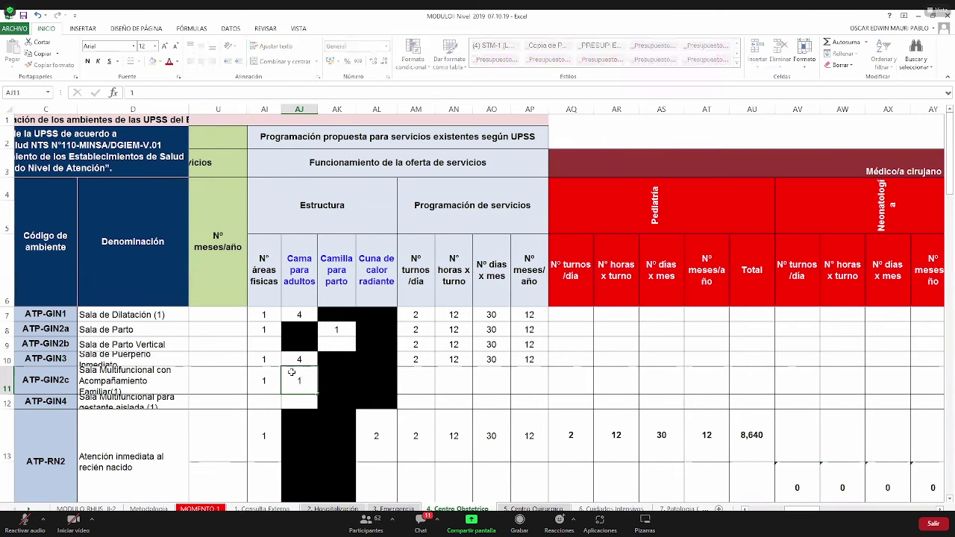
Fill the ATP-GIN2c service programming with 2 shifts, 12 hours, 30 days and 12 months, copying the values from the ATP-GIN3 row.
key("Tab")
key("Tab")
key("Tab")
type("2")
key("Up")
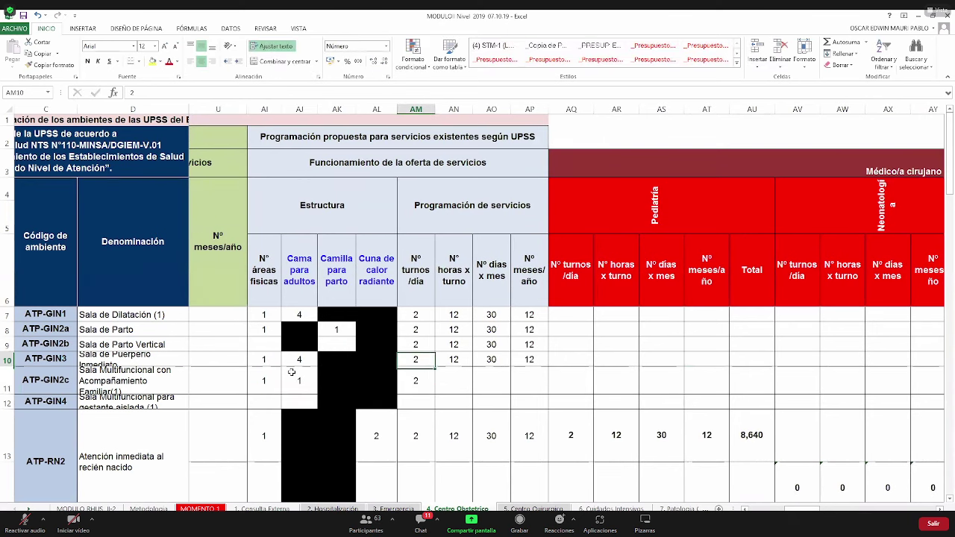
key("shift+Right")
key("shift+Right")
key("shift+Right")
key("ctrl+c")
key("Down")
key("ctrl+v")
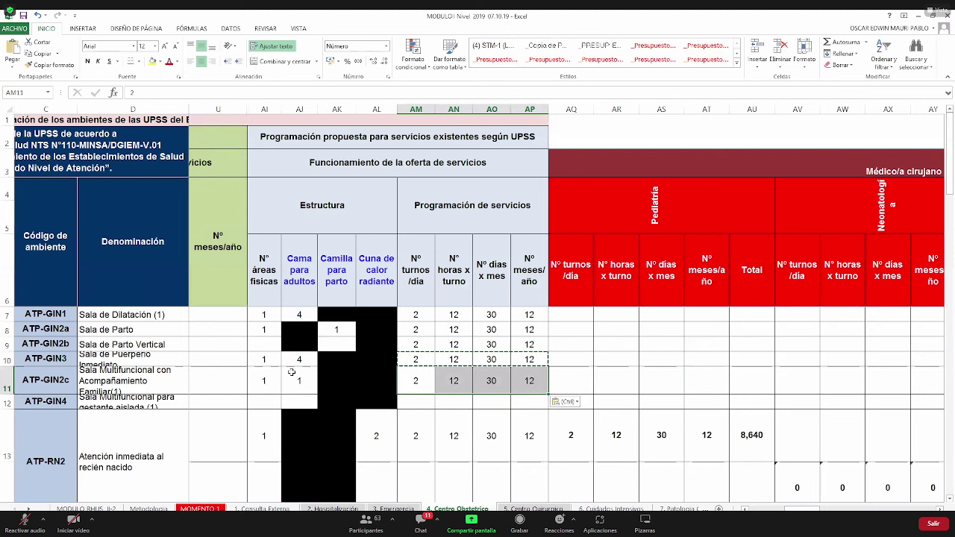
Check the Ginecología y Obstetricia values and total calculated for ATP-GIN2c.
key("ctrl+Right")
key("ctrl+Right")
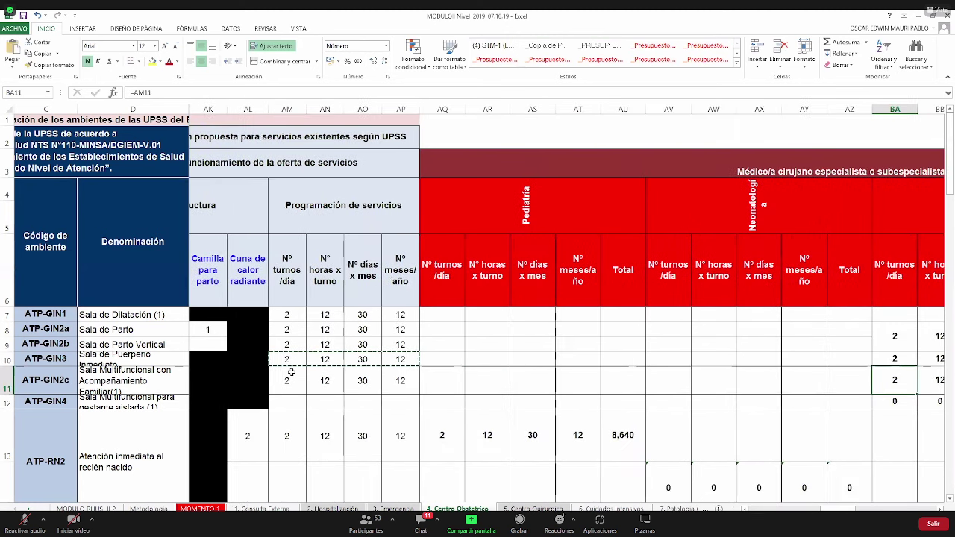
key("ctrl+Right")
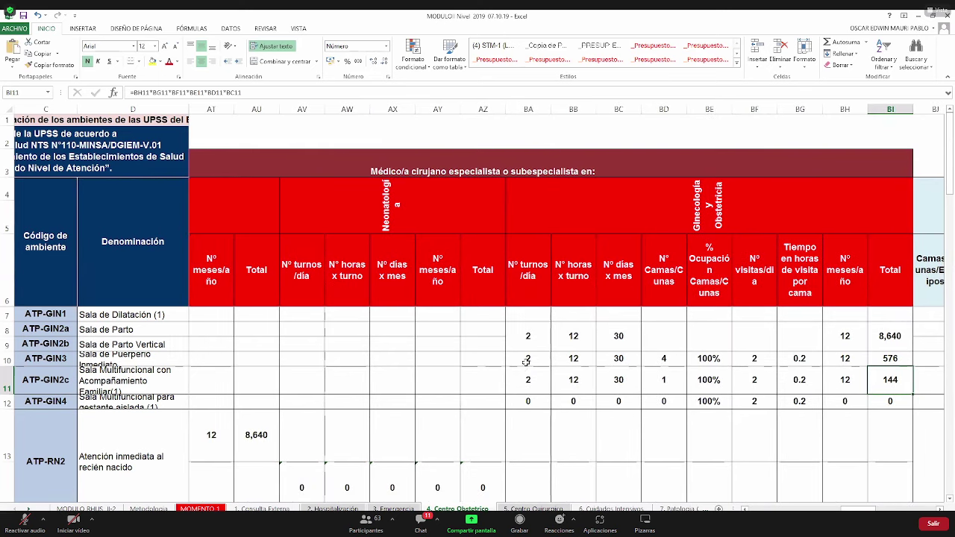
left_click_drag(523, 380, 630, 371)
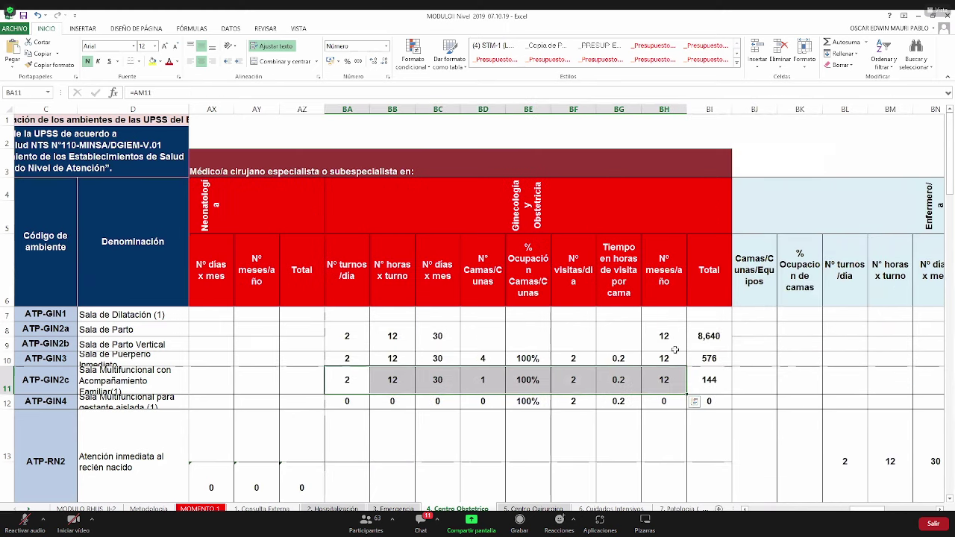
left_click_drag(709, 345, 713, 382)
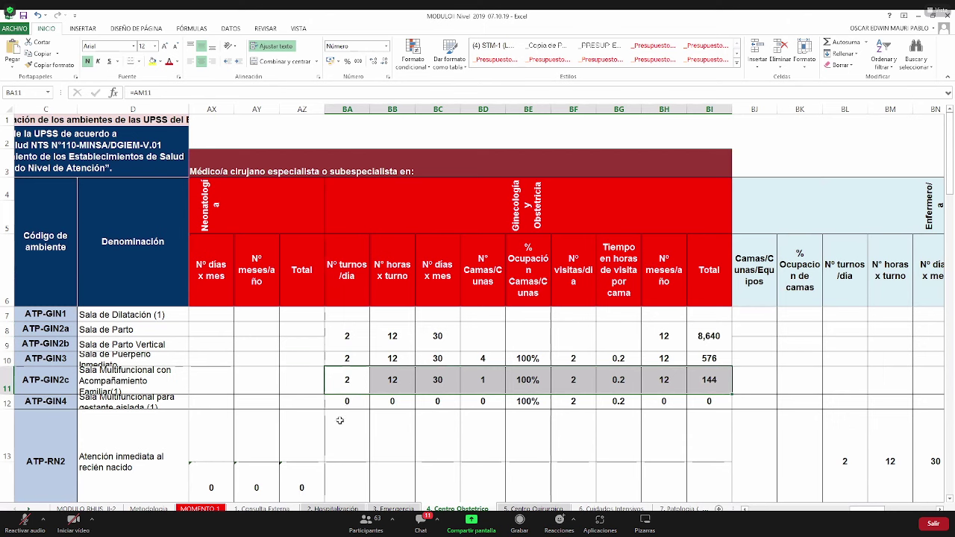
Review the Obstetra and Técnico asistencial hours programmed for the delivery and multifunctional rooms.
left_click_drag(863, 510, 882, 509)
scroll(711, 415, "right", 4)
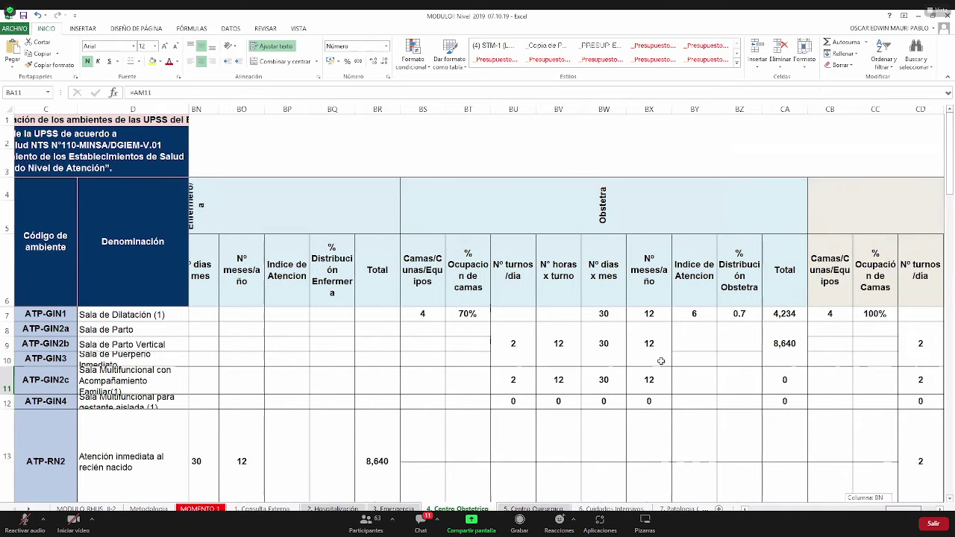
left_click_drag(440, 345, 710, 345)
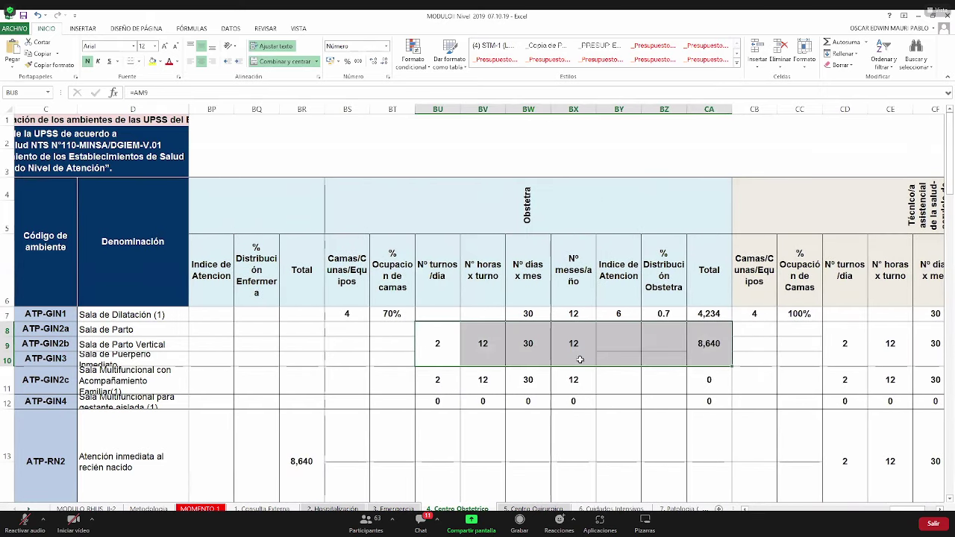
left_click(581, 359)
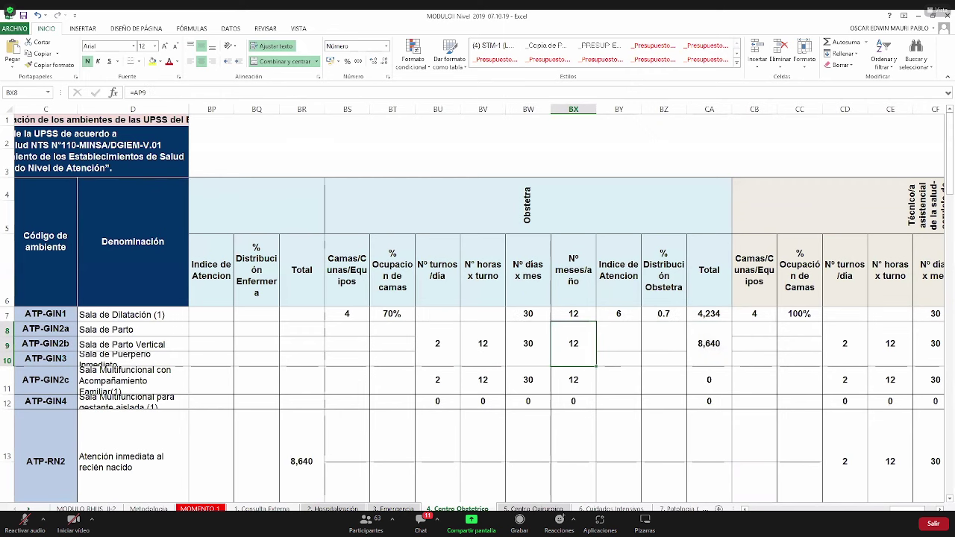
scroll(834, 371, "right", 3)
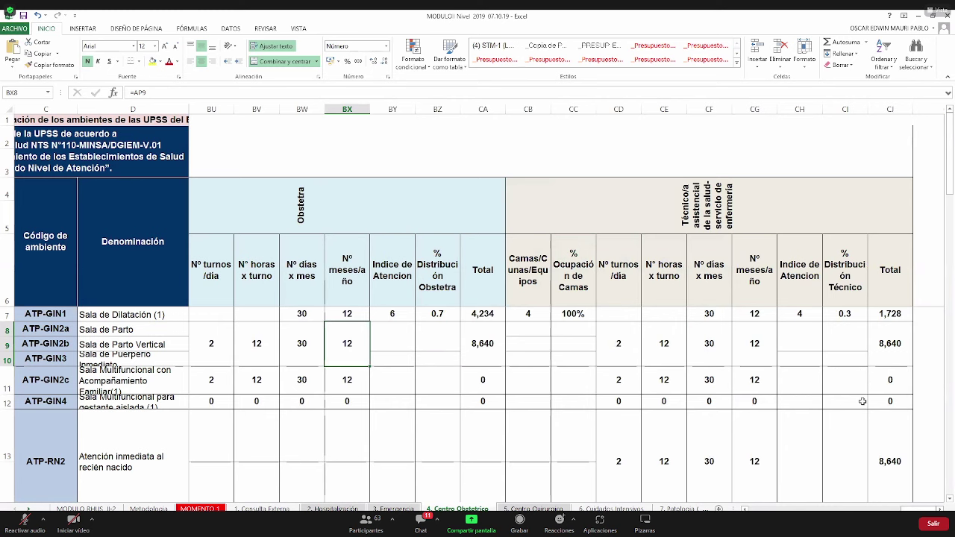
Check the Pediatría programming and total for the immediate newborn care row, ATP-RN2.
left_click_drag(914, 509, 339, 422)
scroll(340, 422, "left", 3)
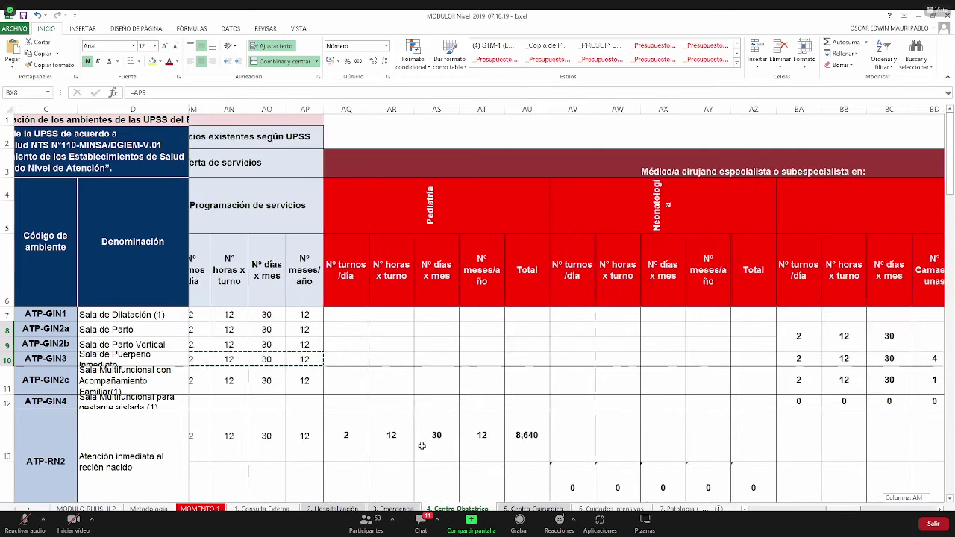
left_click_drag(286, 434, 463, 447)
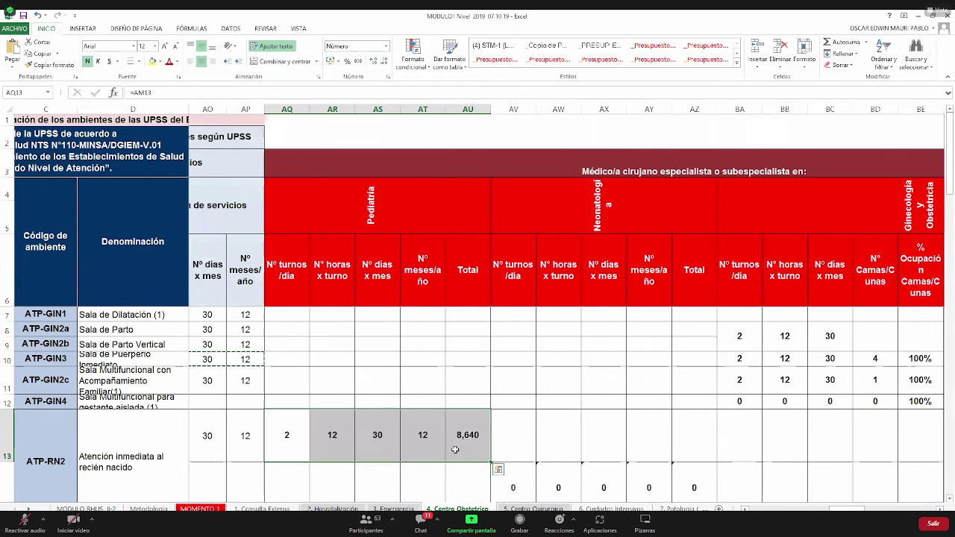
left_click(125, 450)
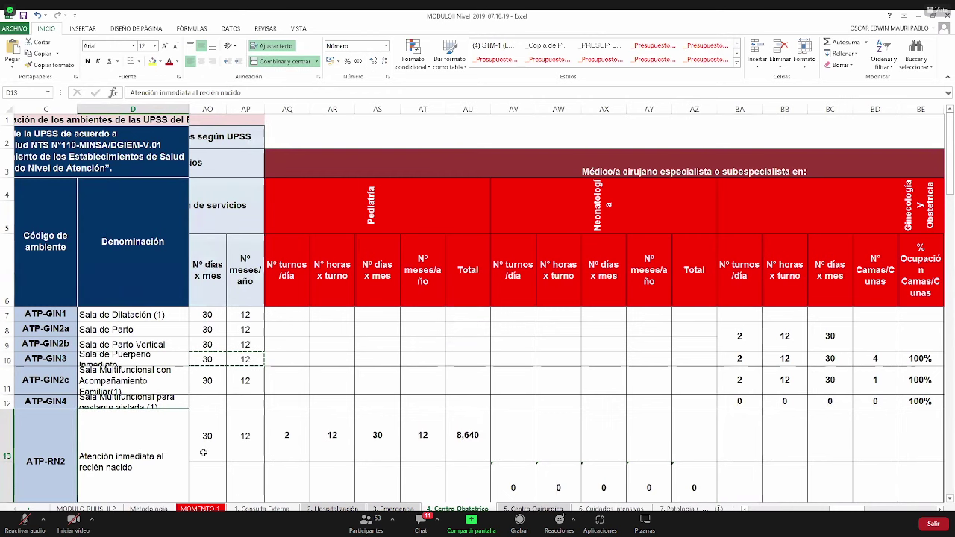
Return to the ATP-RN2 code cell and unfreeze the sheet's panes.
scroll(46, 449, "left", 10)
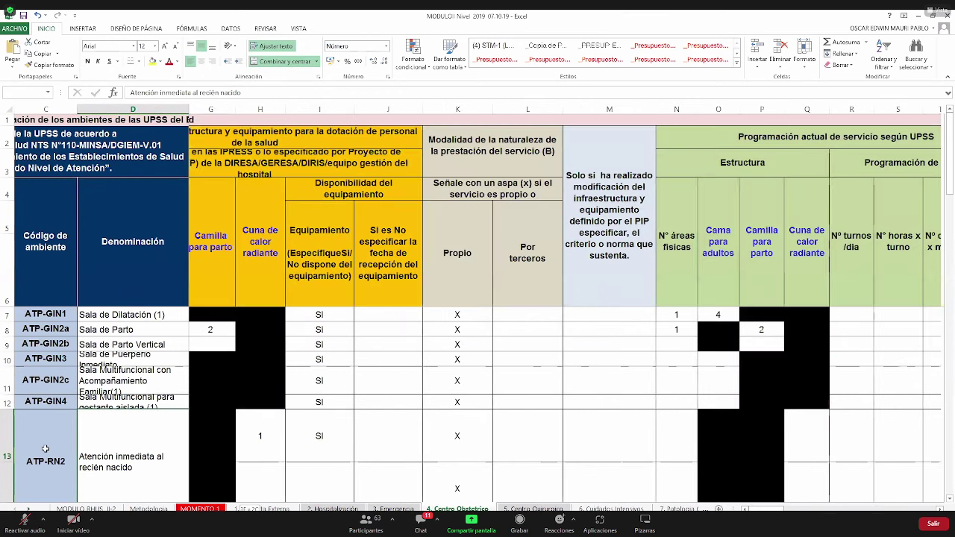
scroll(46, 449, "left", 2)
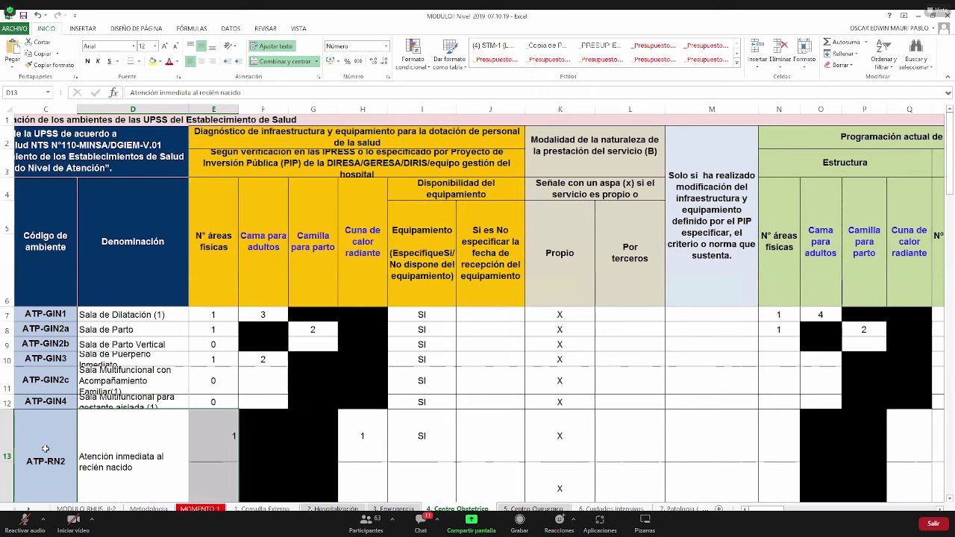
left_click(45, 448)
scroll(46, 448, "down", 1)
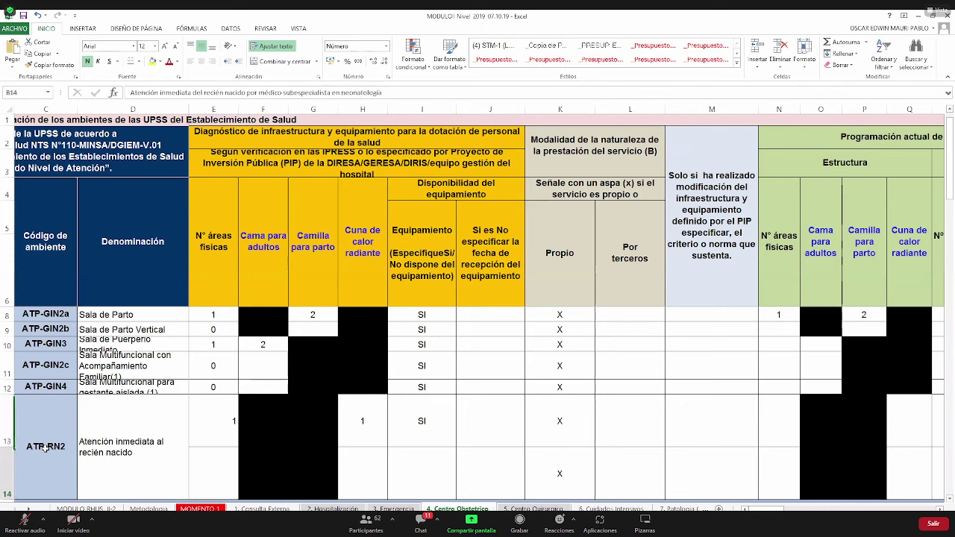
left_click(45, 448)
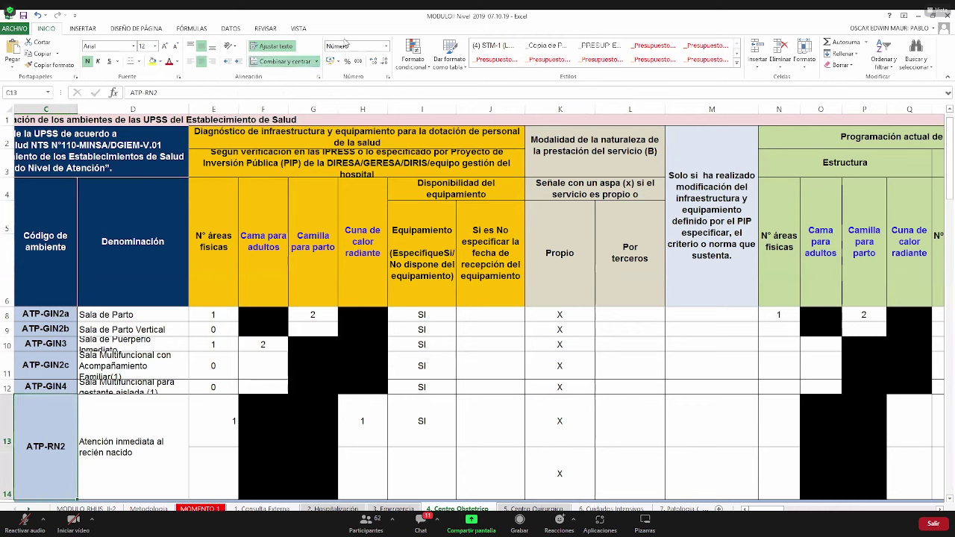
left_click(300, 30)
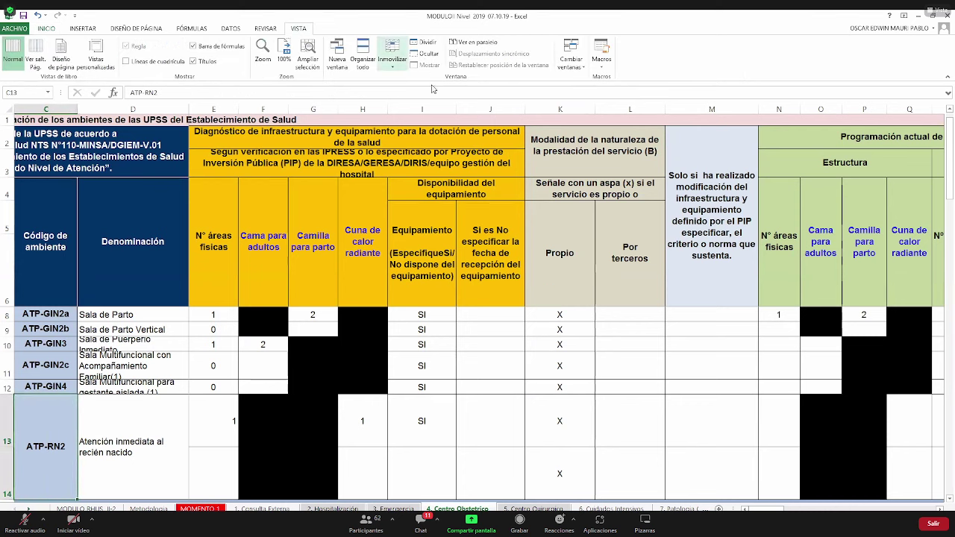
left_click(431, 89)
Examine the two newborn care services listed for ATP-RN2, by pediatrics specialist with nurse and by neonatology subspecialist.
key("Left")
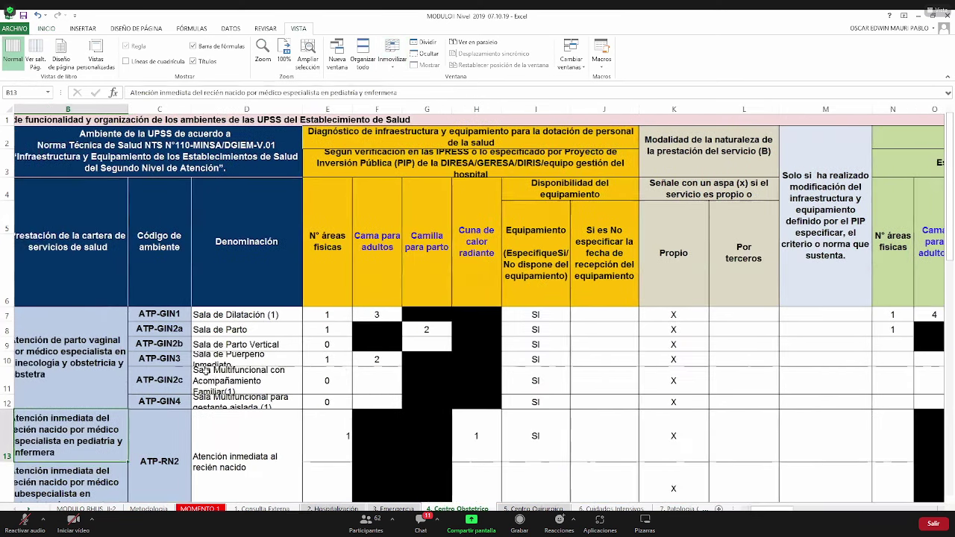
scroll(81, 382, "left", 1)
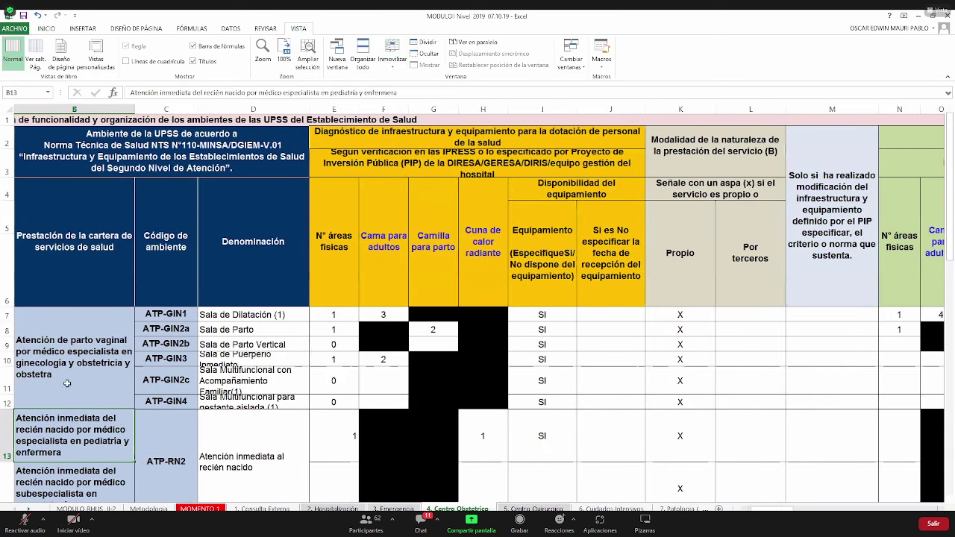
scroll(71, 380, "down", 1)
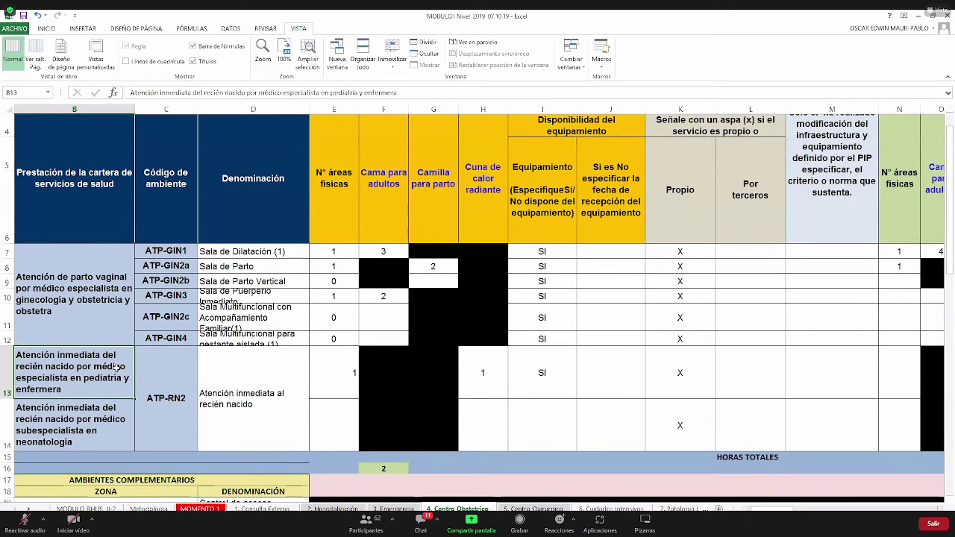
key("shift+Down")
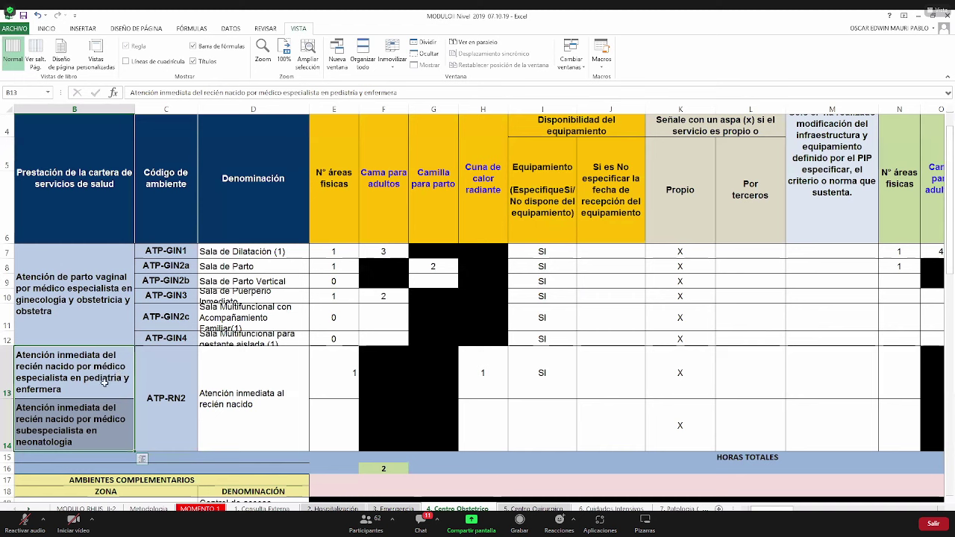
key("Down")
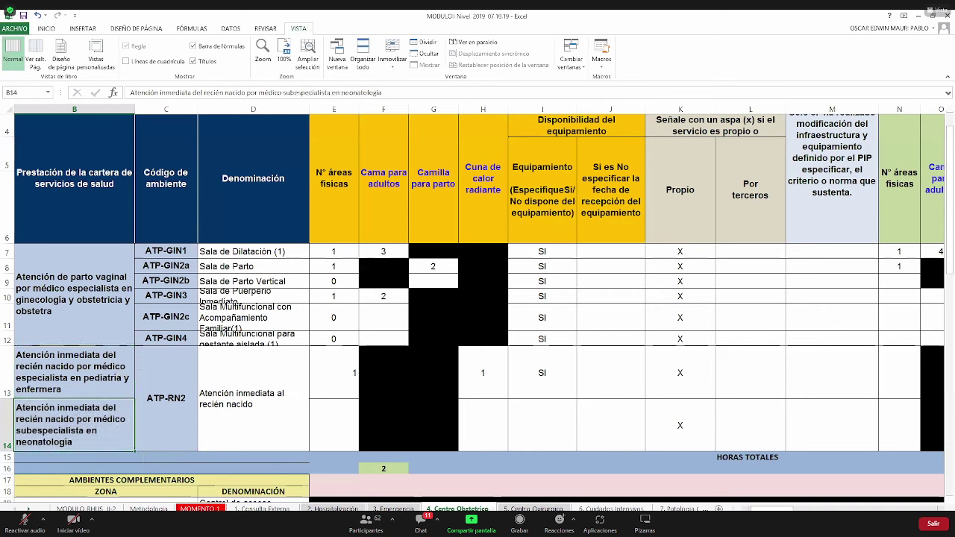
scroll(208, 237, "right", 1)
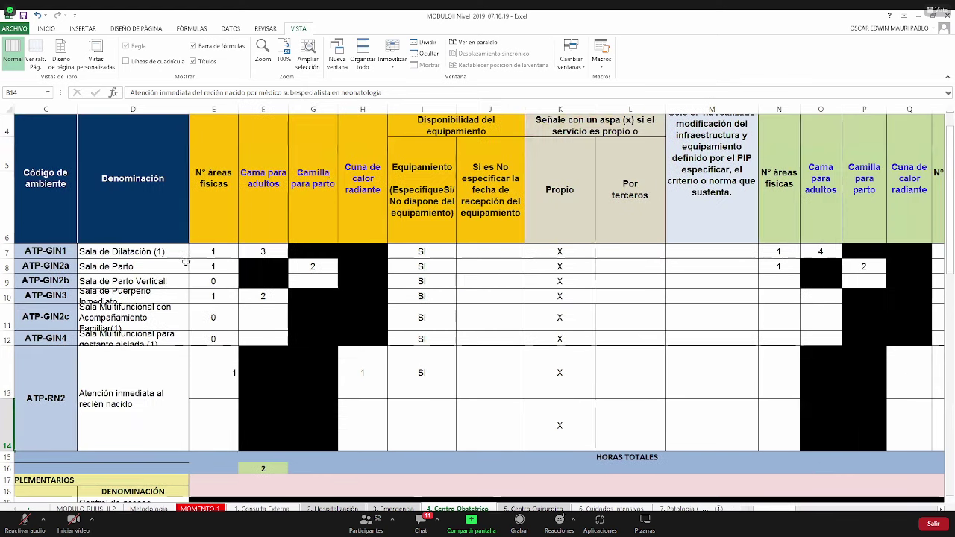
Examine the ATP-RN2 programming across the Pediatría, Neonatología, Enfermero/a and Obstetra columns, starting from the room names.
left_click(160, 252)
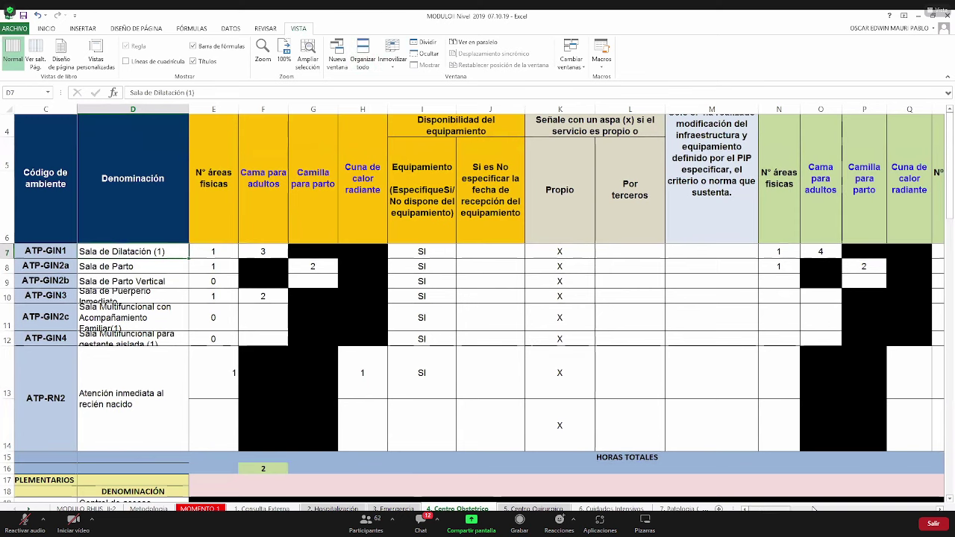
scroll(650, 282, "right", 4)
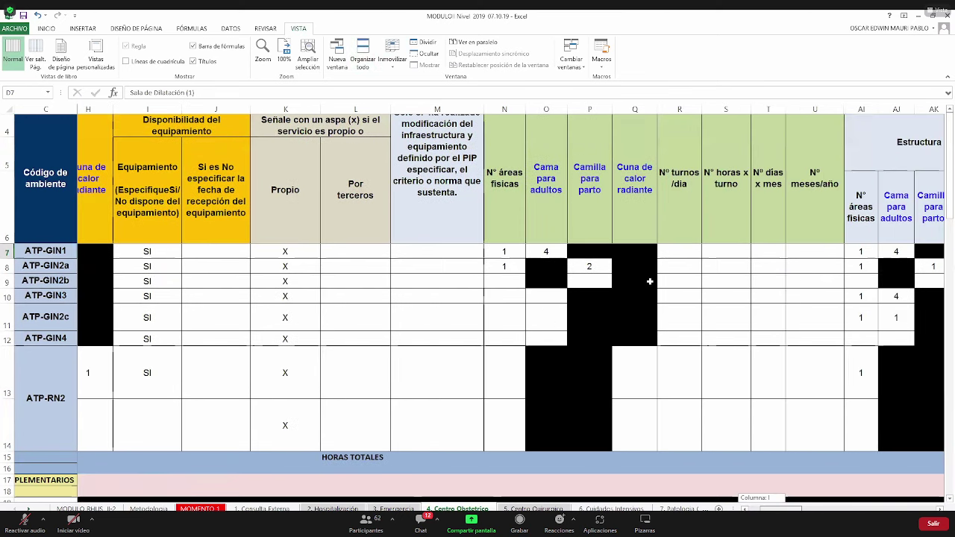
scroll(649, 281, "right", 7)
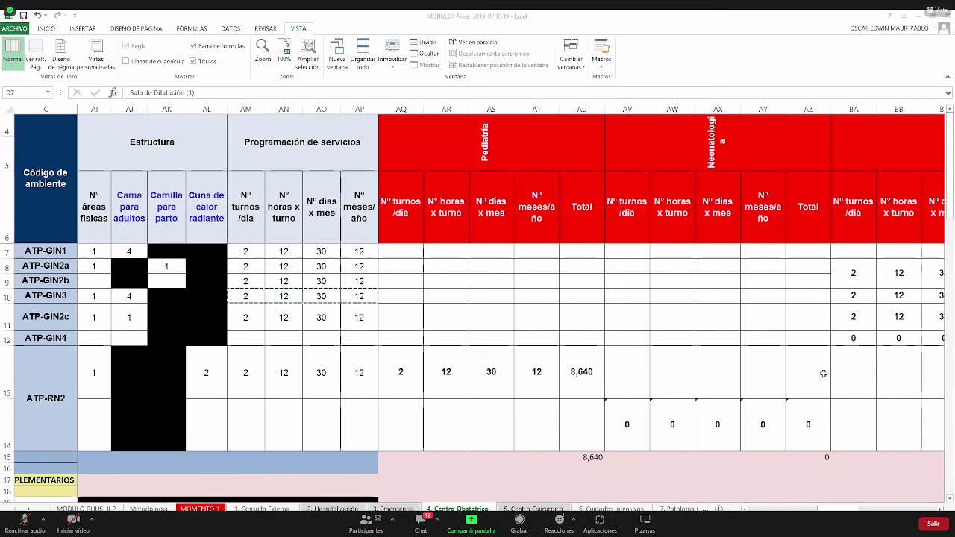
left_click_drag(718, 373, 952, 389)
left_click_drag(796, 385, 779, 448)
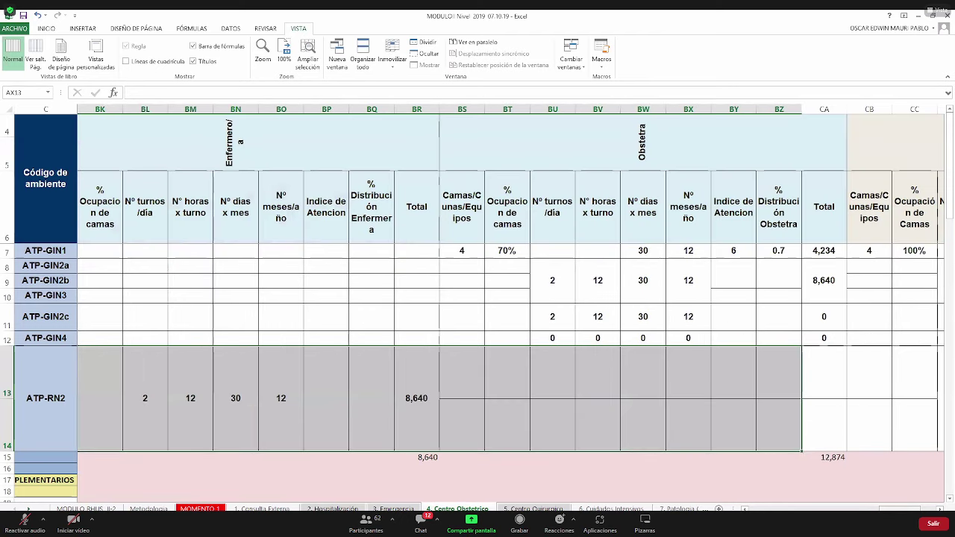
scroll(477, 283, "right", 2)
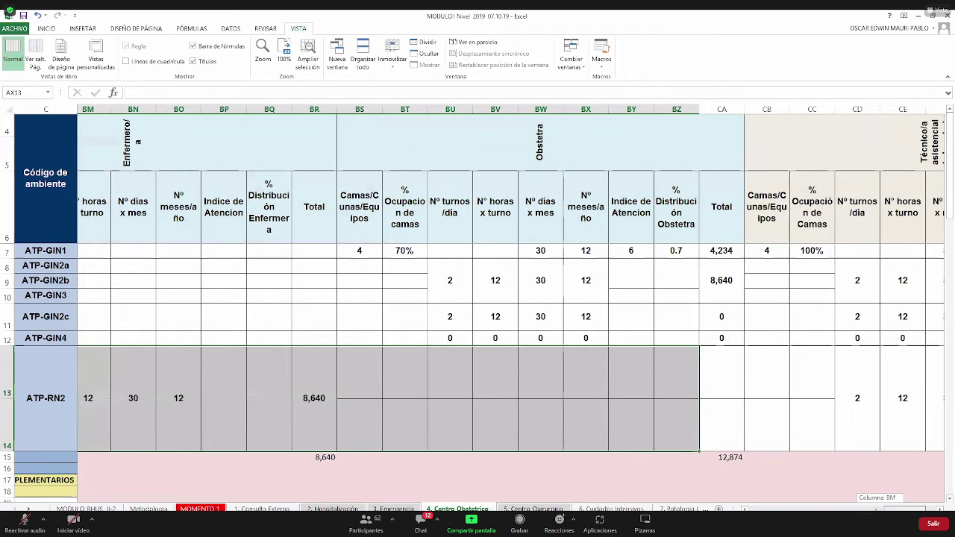
scroll(477, 283, "left", 4)
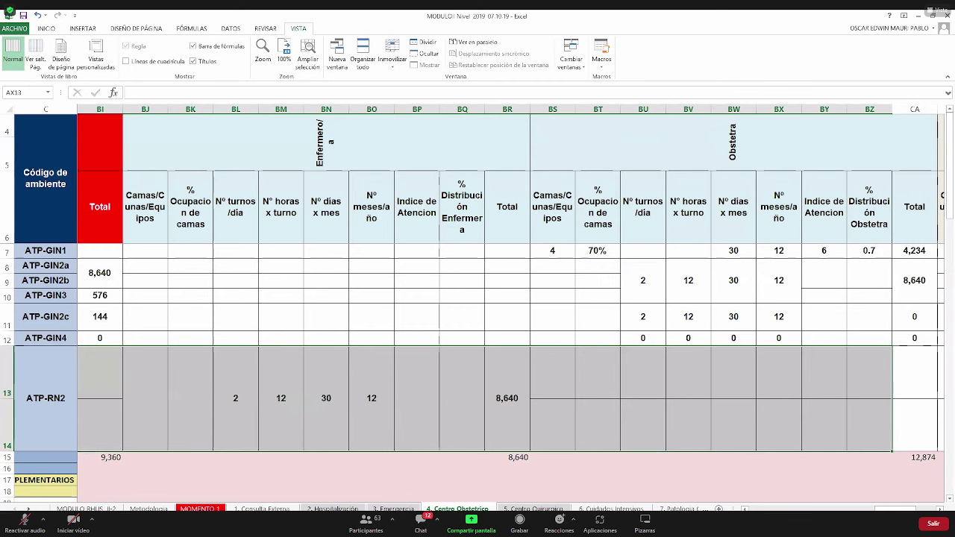
Switch to the 1. Consulta Externa sheet and look through its outpatient consulting and procedure rooms and their proposed programming.
left_click(261, 509)
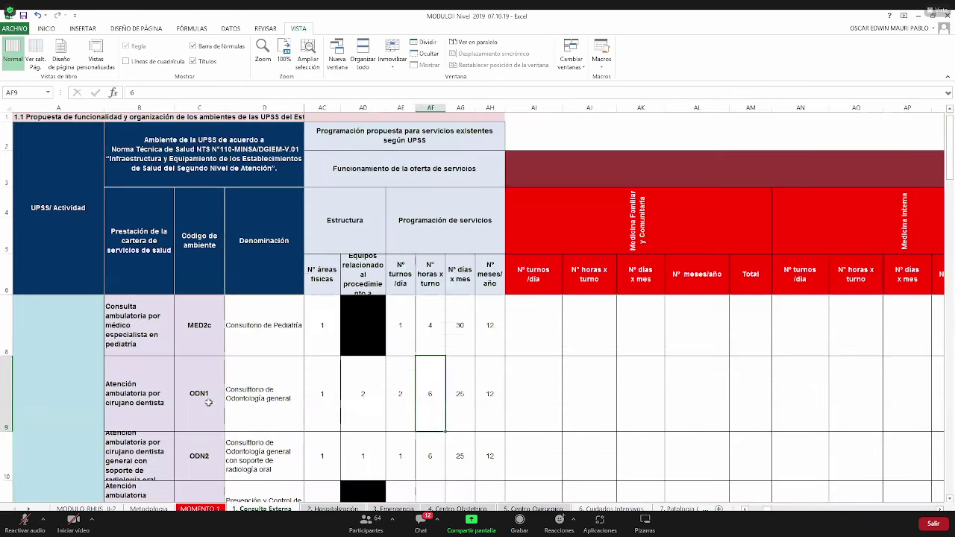
left_click(208, 403)
scroll(208, 403, "down", 15)
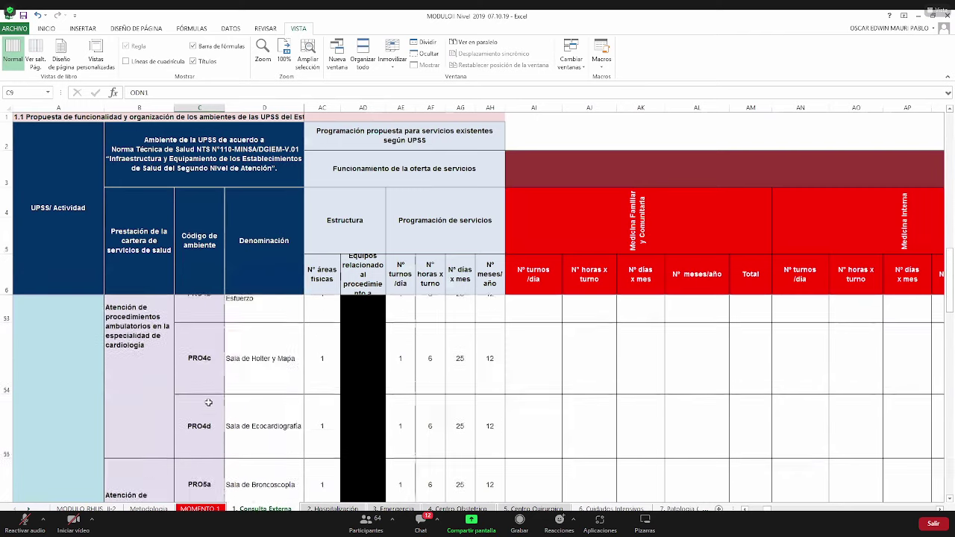
scroll(208, 403, "up", 5)
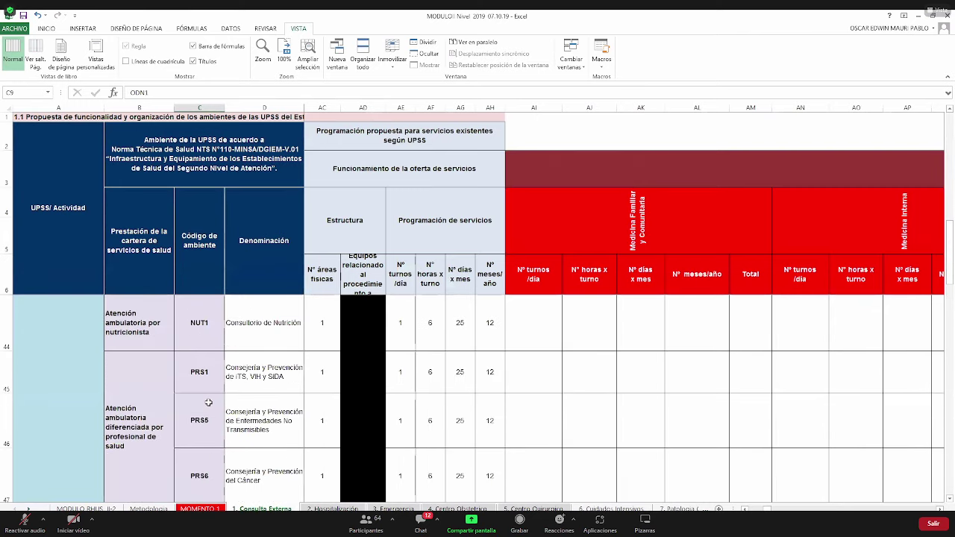
scroll(208, 403, "down", 5)
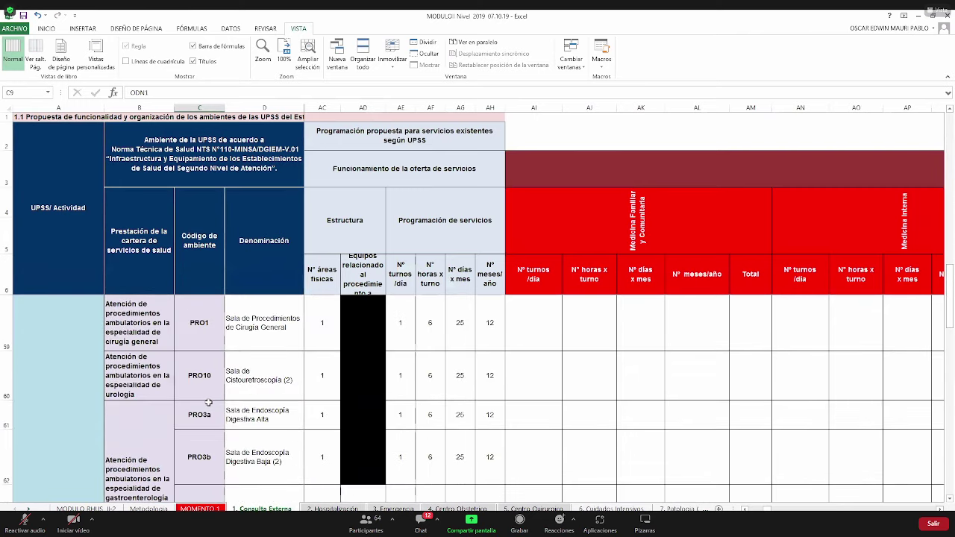
scroll(208, 403, "down", 1)
scroll(208, 403, "up", 6)
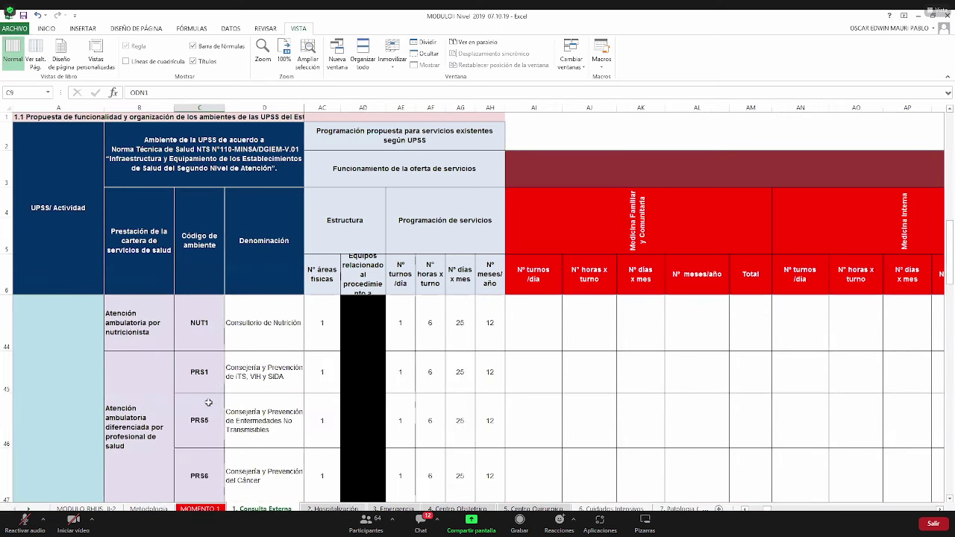
scroll(208, 402, "up", 12)
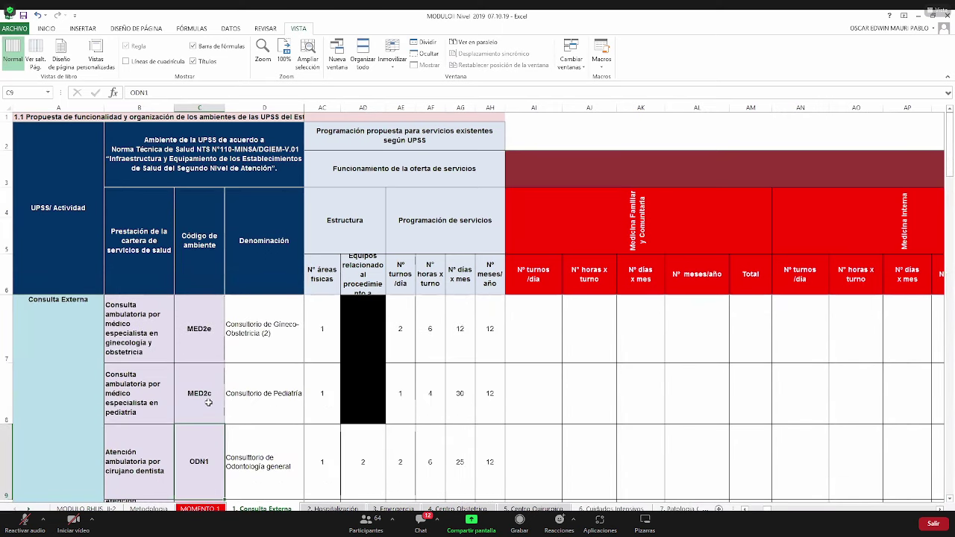
scroll(208, 403, "down", 9)
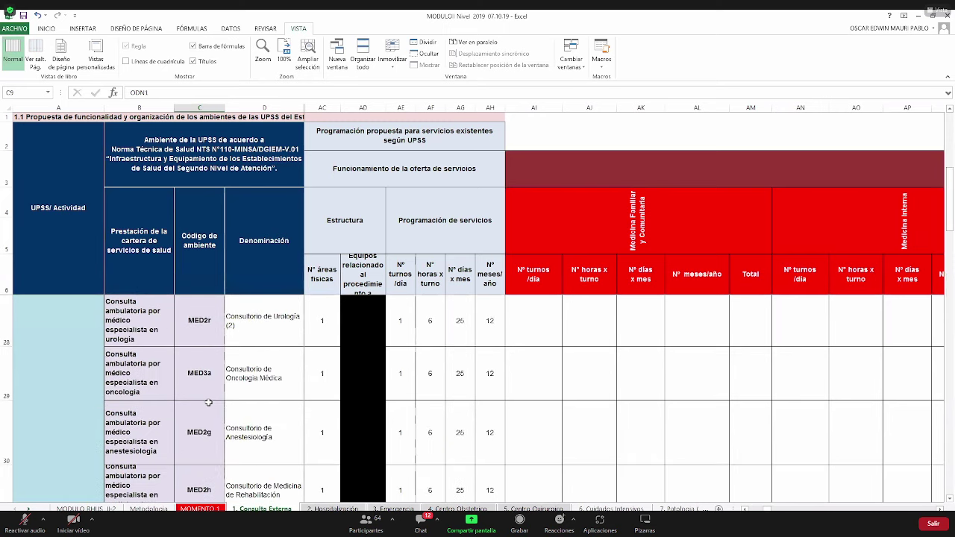
scroll(208, 403, "down", 2)
scroll(208, 403, "up", 2)
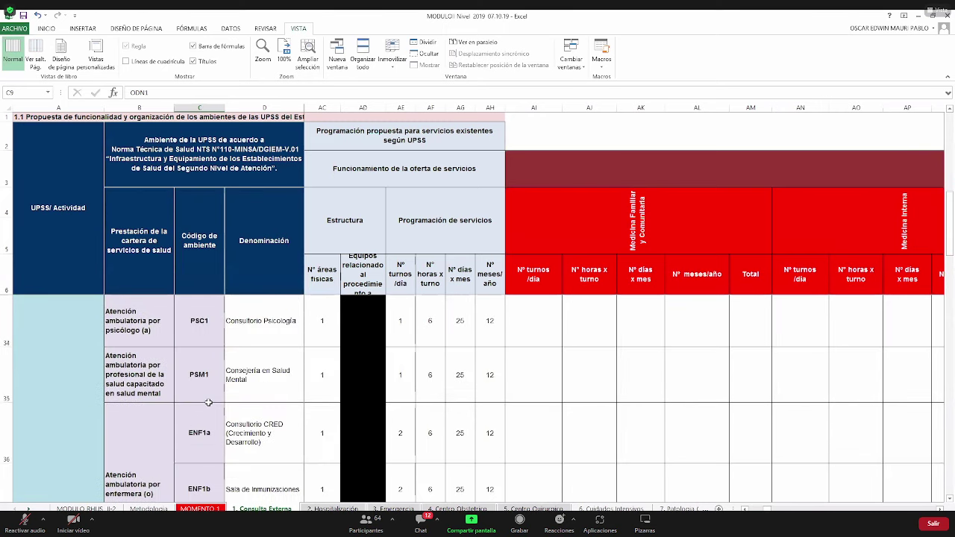
Go through the Consulta Externa rooms one by one from Consejería en Salud Mental to Planificación Familiar.
left_click(261, 366)
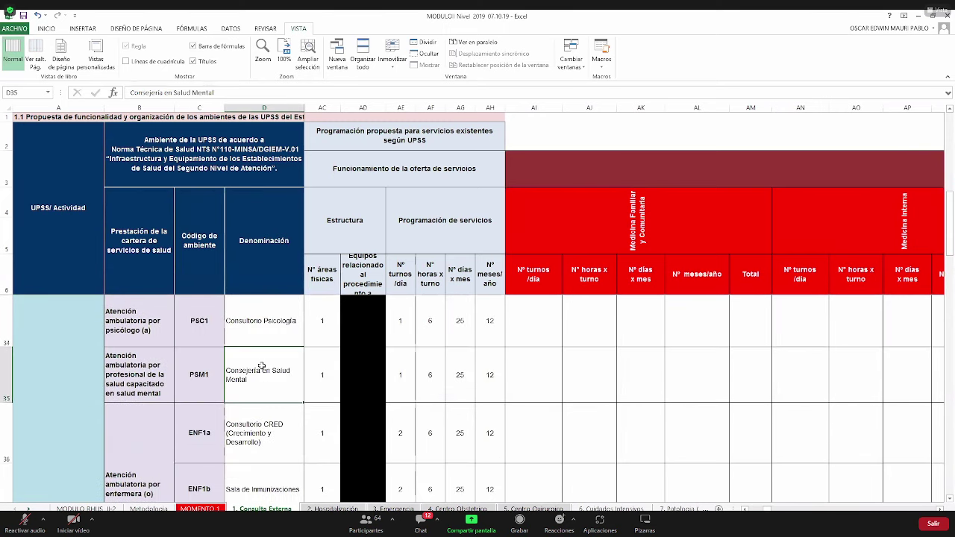
key("Down")
key("Down")
key("Down")
key("Down")
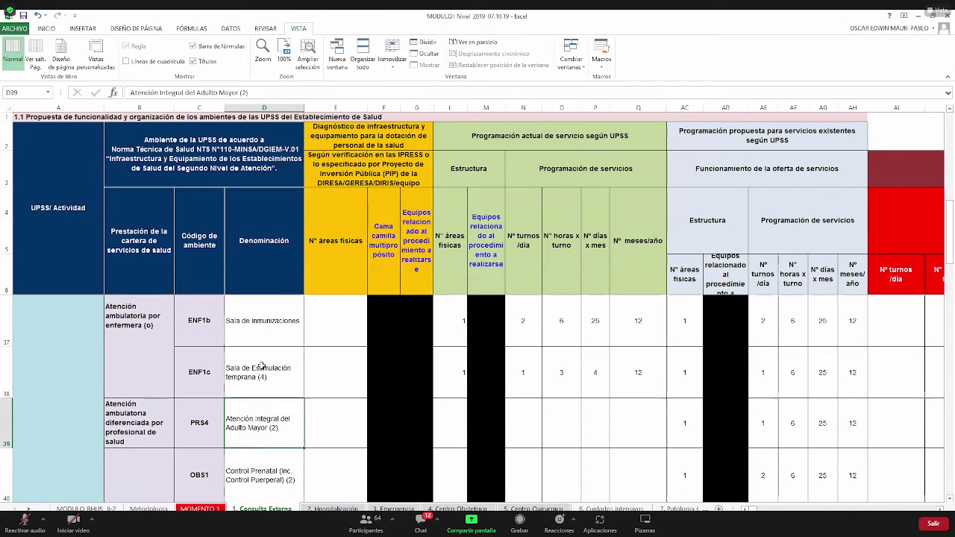
key("Down")
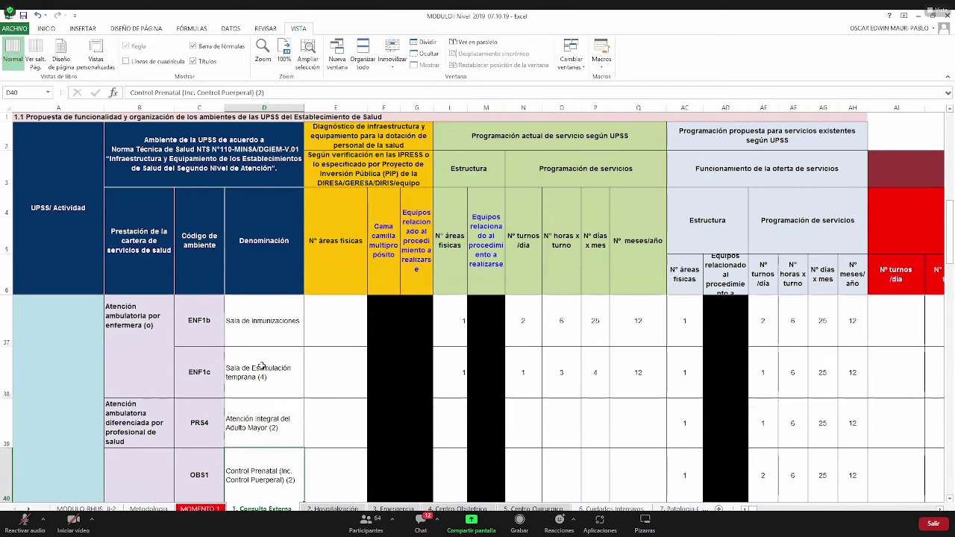
key("Down")
scroll(262, 366, "down", 1)
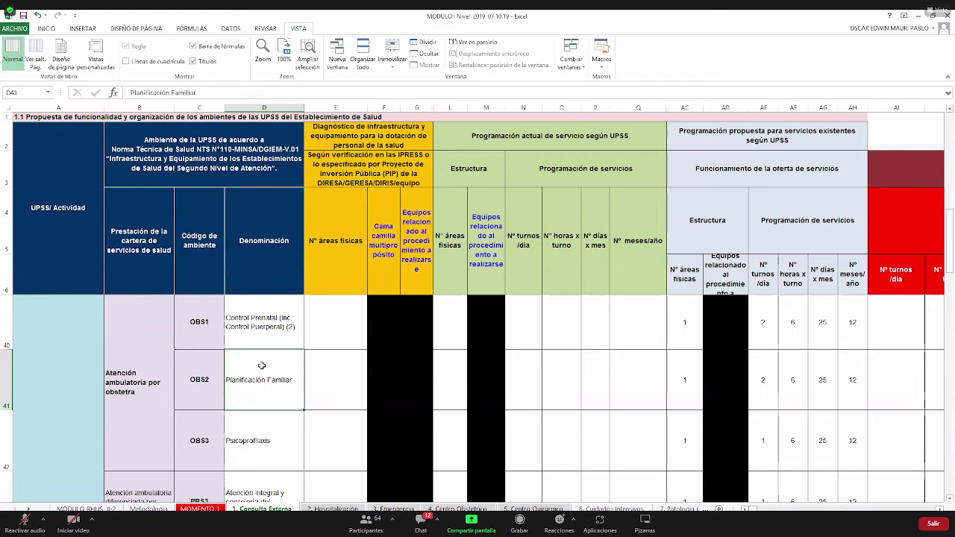
Return to the 4. Centro Obstétrico sheet and check the Obstetra staffing block.
left_click(452, 508)
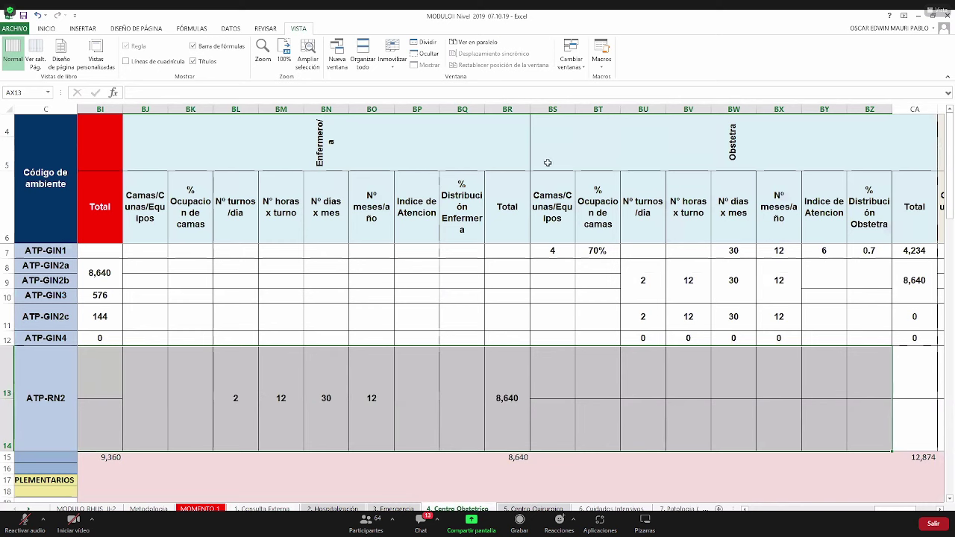
left_click(552, 111)
left_click_drag(680, 125, 679, 126)
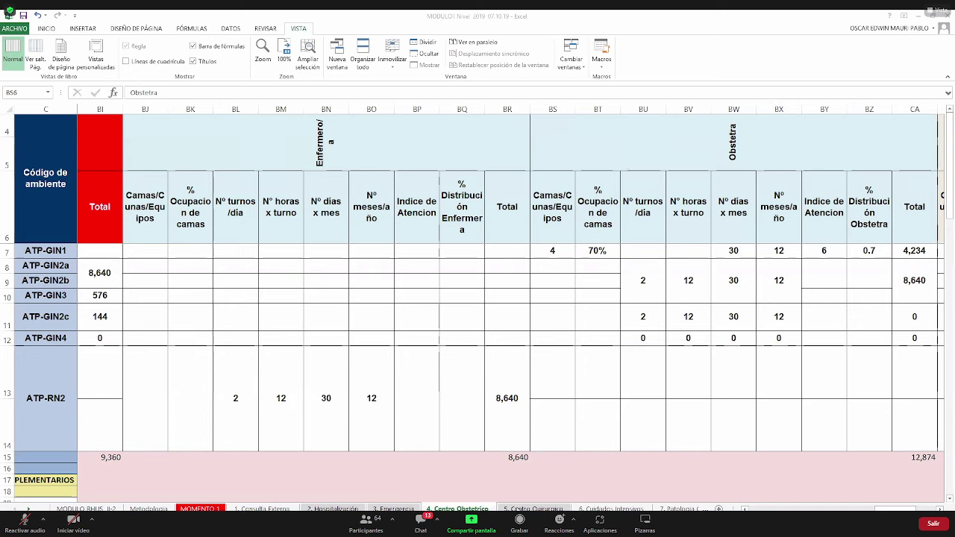
left_click(460, 473)
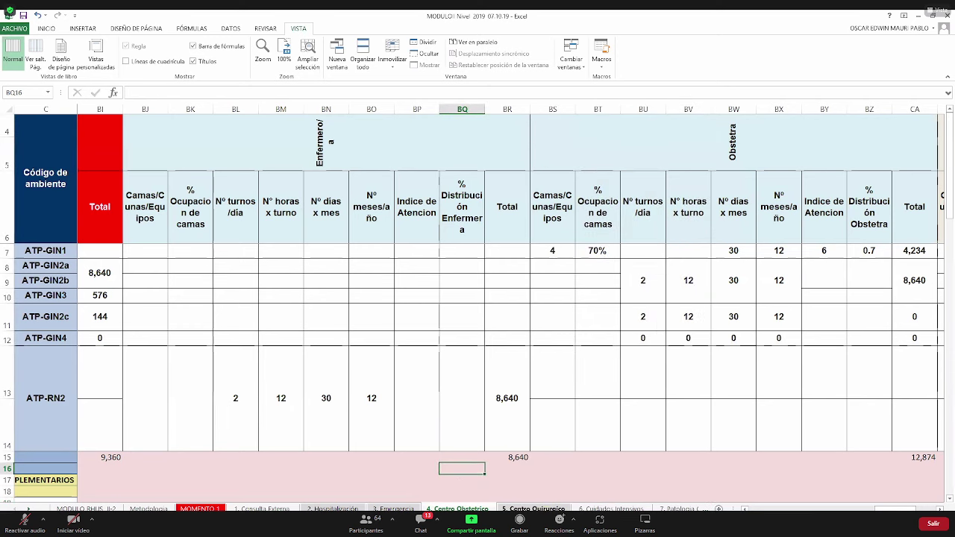
Open the 5. Centro Quirúrgico sheet and view the proposed service programming beside the medical specialty blocks at a larger zoom.
left_click(533, 509)
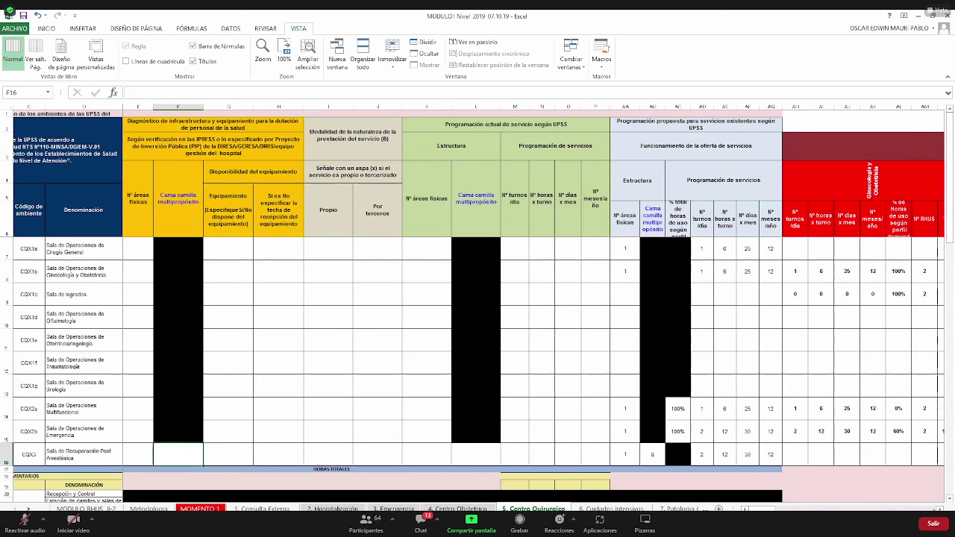
scroll(534, 299, "right", 3)
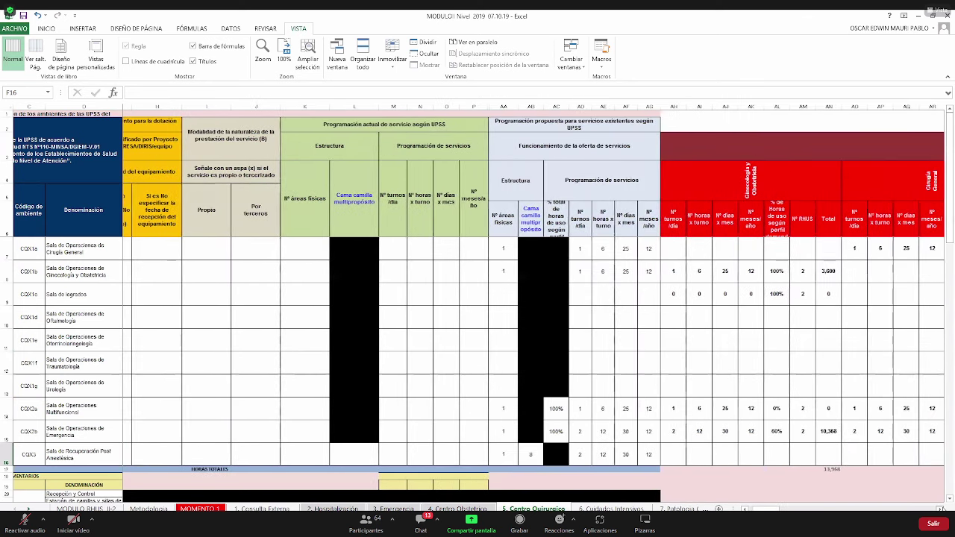
scroll(533, 298, "right", 4)
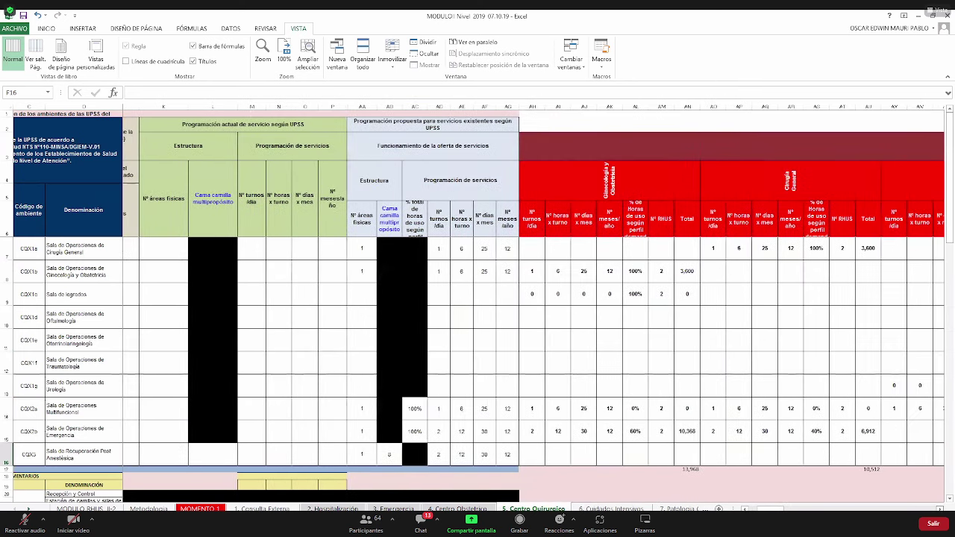
scroll(533, 299, "right", 3)
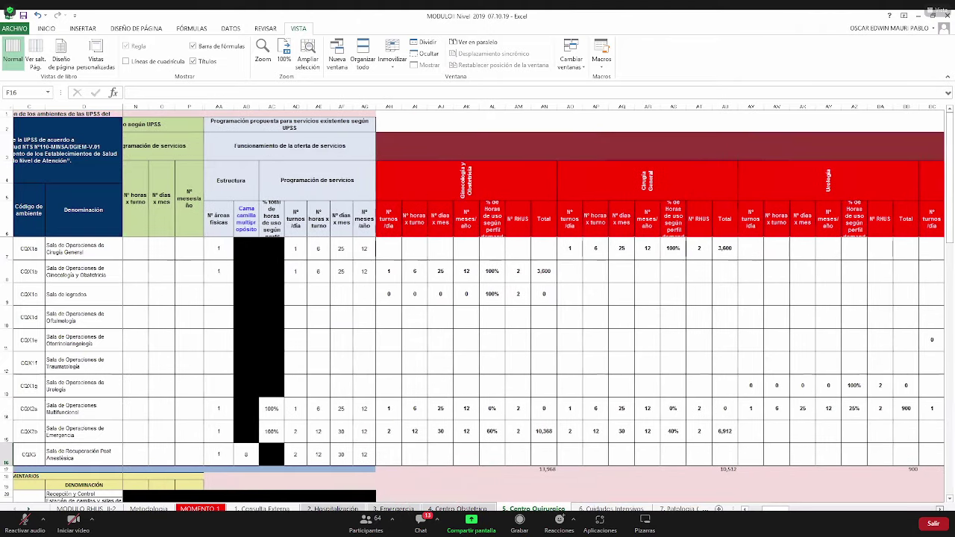
scroll(365, 307, "right", 3)
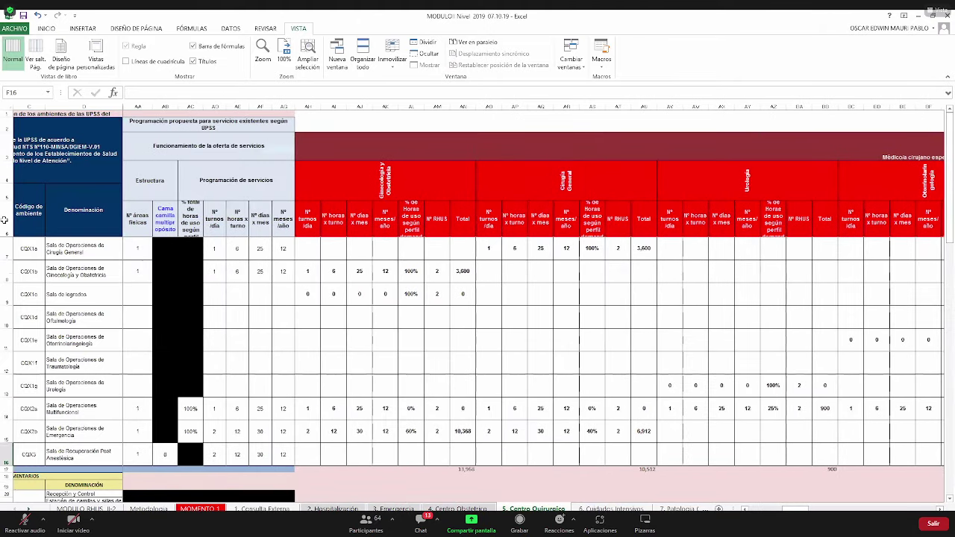
scroll(145, 290, "up", 3)
Examine the CQX1a general surgery and CQX1b gynaecology operating room rows, ending at CQX1b's proposed shifts per day.
left_click(144, 290)
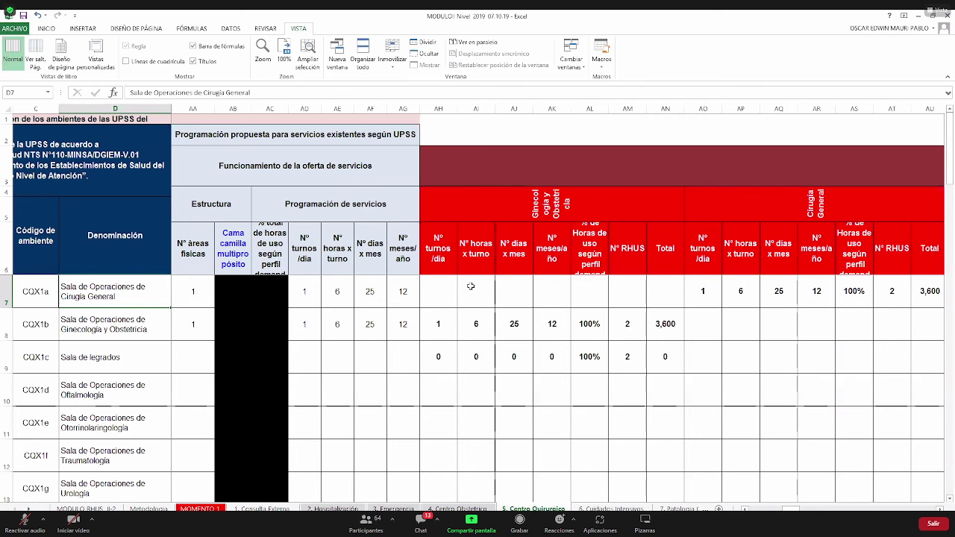
left_click(10, 290)
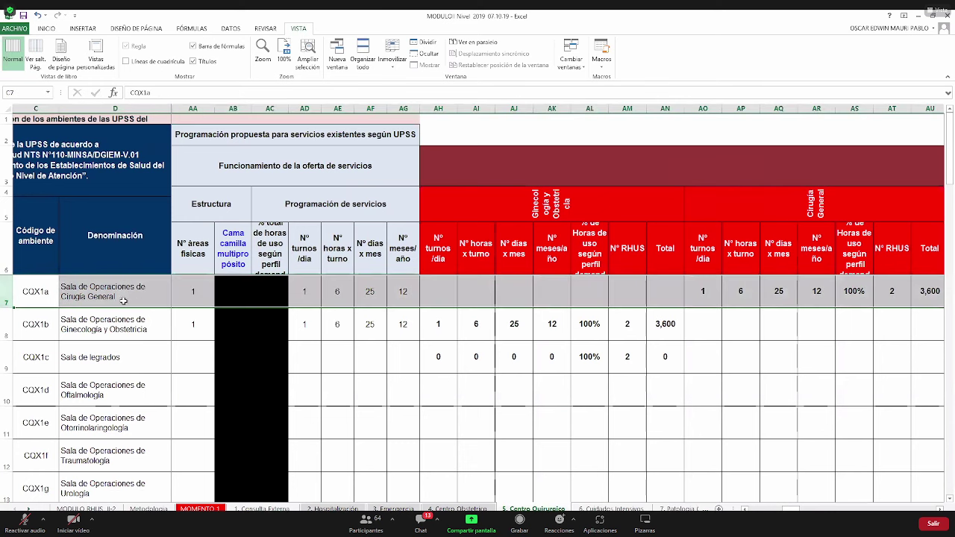
left_click(121, 322)
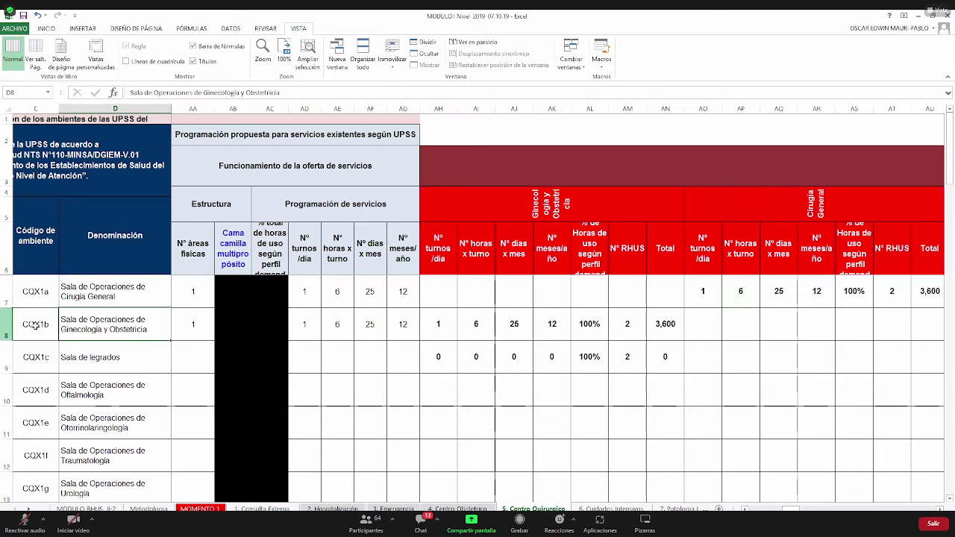
left_click(35, 325)
key("shift+space")
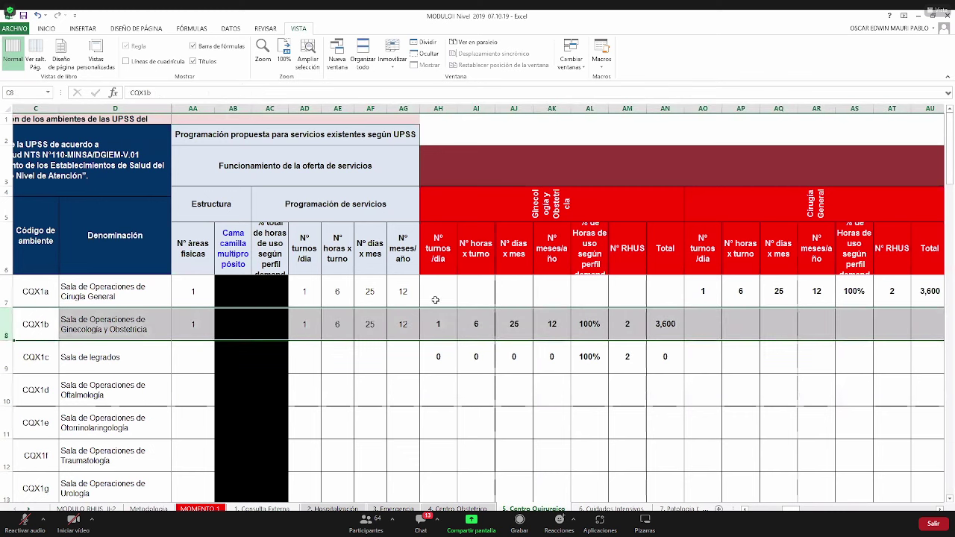
key("Right")
key("Right")
key("Right")
key("Right")
key("Right")
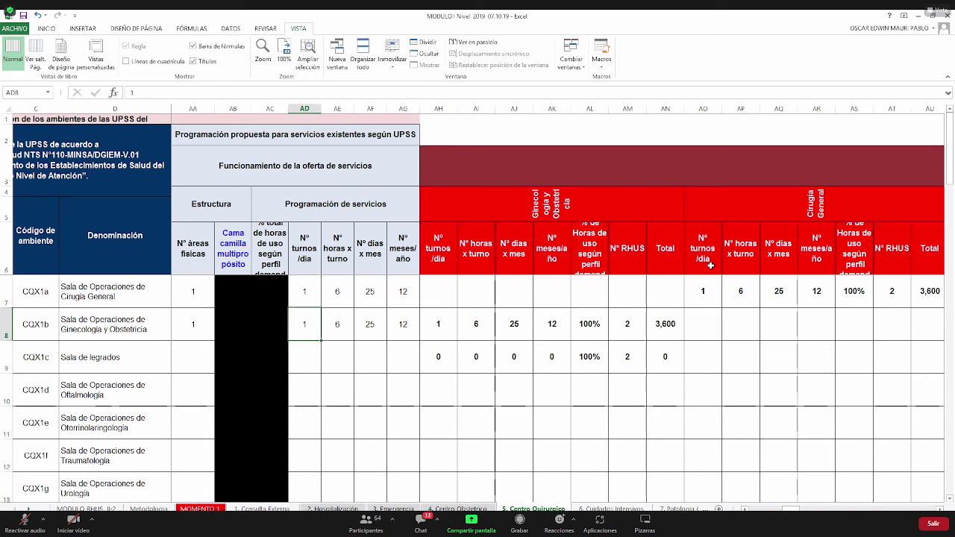
Check the Ginecología y Obstetricia shifts, hours, days, months and percentage of hours of use for operating room CQX1b.
left_click(538, 205)
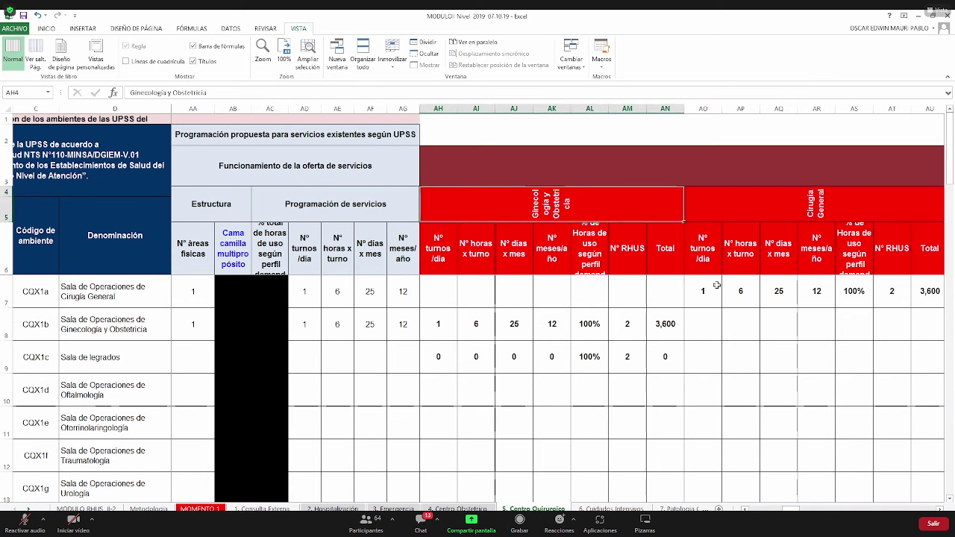
left_click(440, 321)
left_click(477, 321)
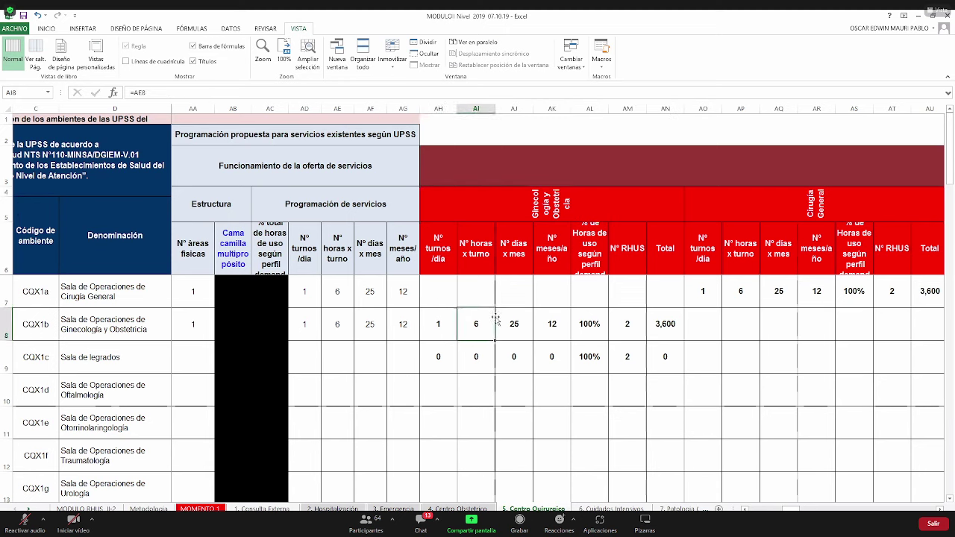
left_click(500, 319)
left_click(550, 319)
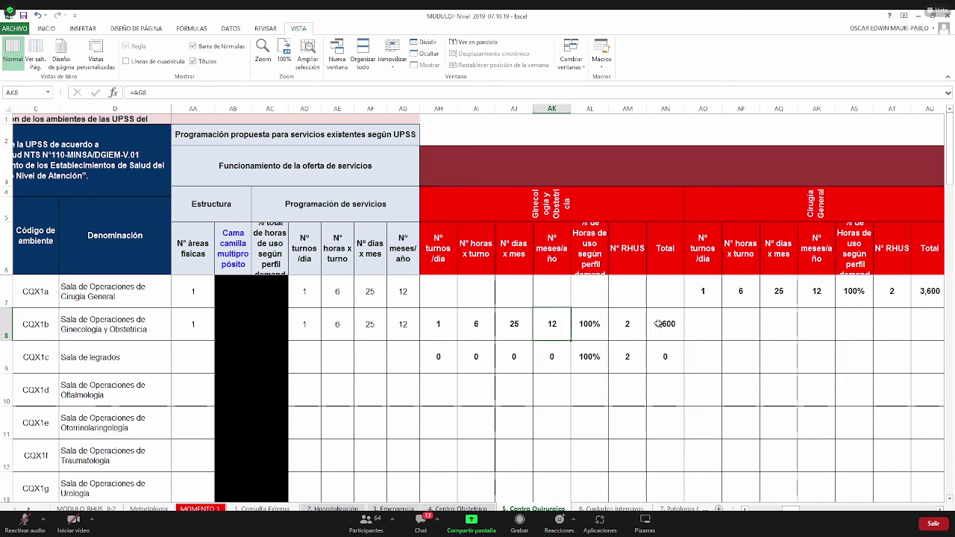
left_click(597, 313)
key("Up")
key("Up")
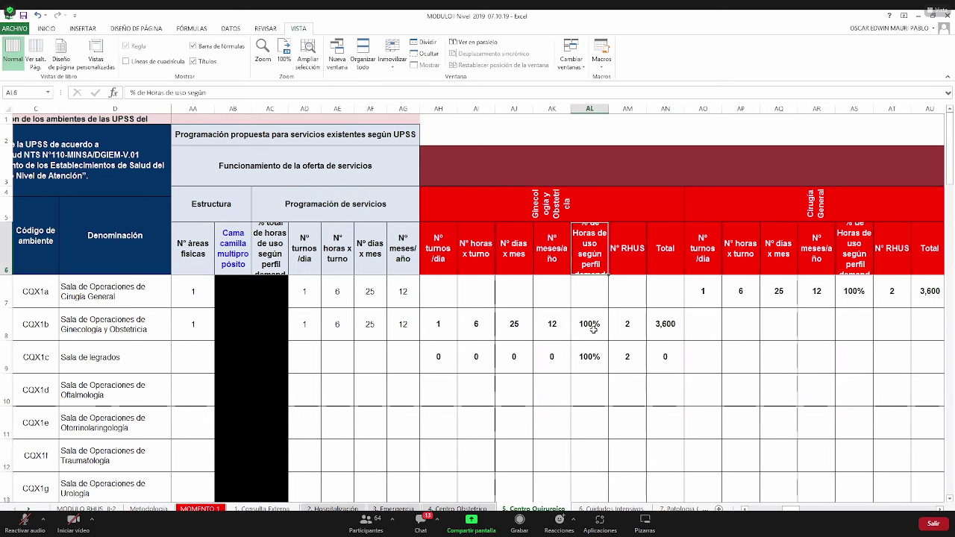
Check the Ginecología y Obstetricia N° RHUS for operating room CQX1b and inspect the formula behind its total hours.
left_click(620, 323)
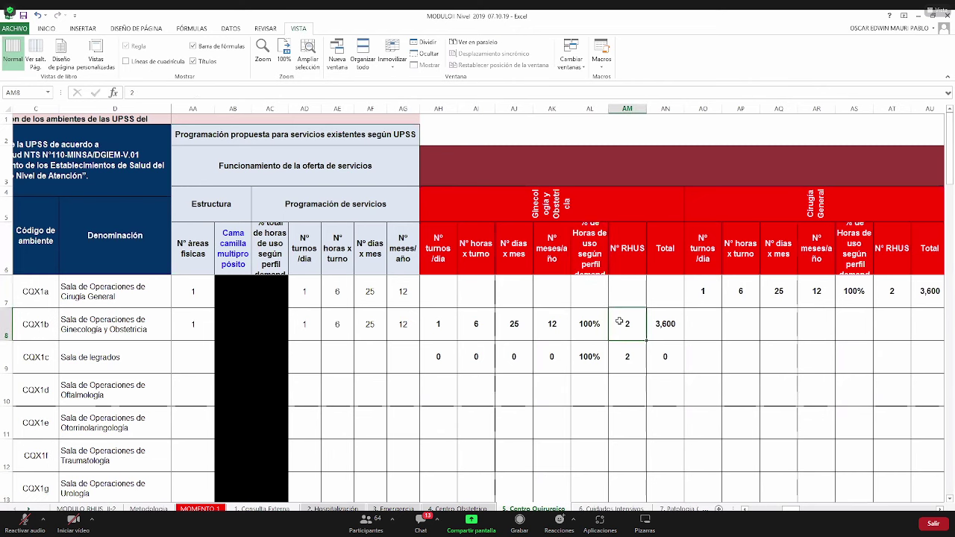
left_click(666, 332)
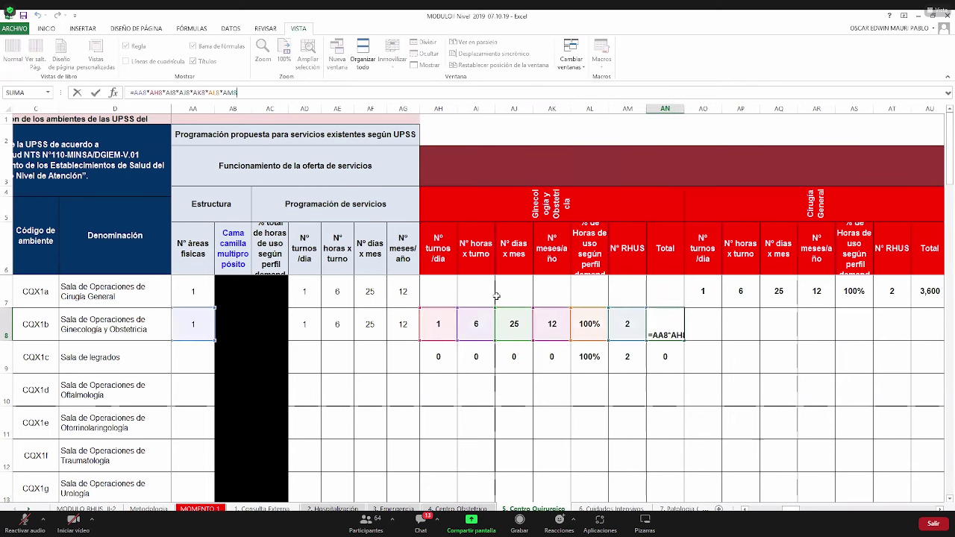
double_click(666, 332)
key("Escape")
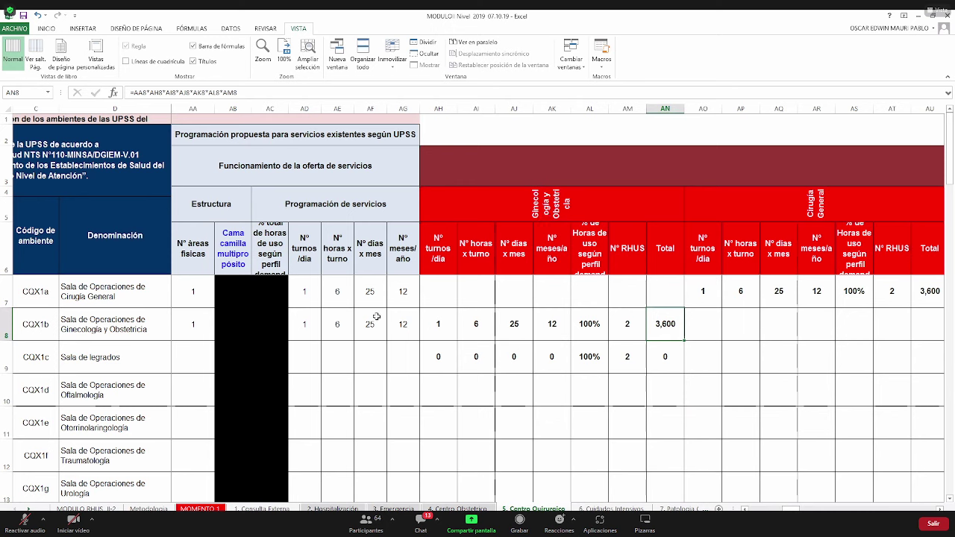
Follow the CQX1a row from Cirugía General to Anestesiología and examine the anaesthesiology programming and N° RHUS for rooms CQX1a and CQX1b.
left_click(695, 292)
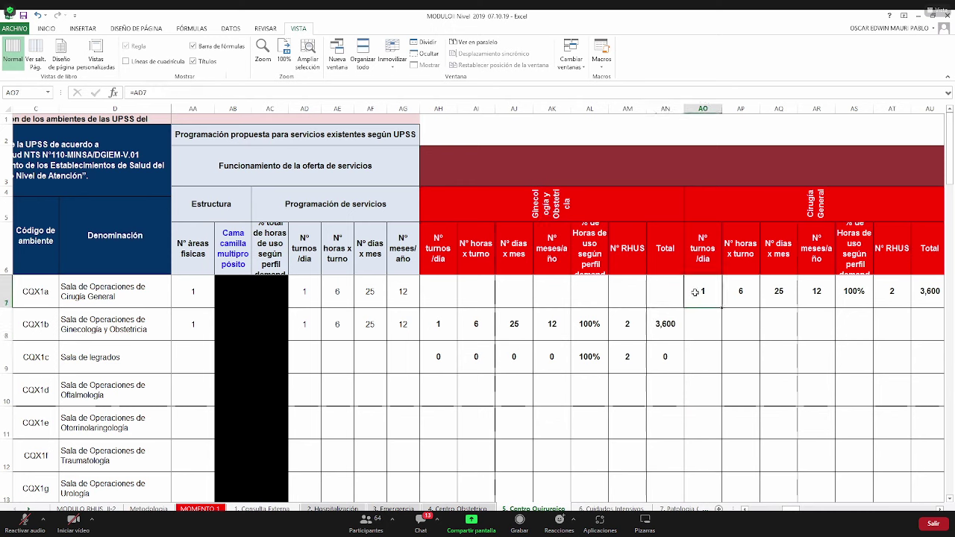
key("Right")
key("Right")
key("Right")
key("Right")
key("Right")
key("Right")
key("Right")
key("Right")
key("Right")
key("Right")
key("Right")
key("Right")
key("Right")
key("Right")
key("Right")
key("Right")
key("Right")
key("Right")
key("Right")
key("Right")
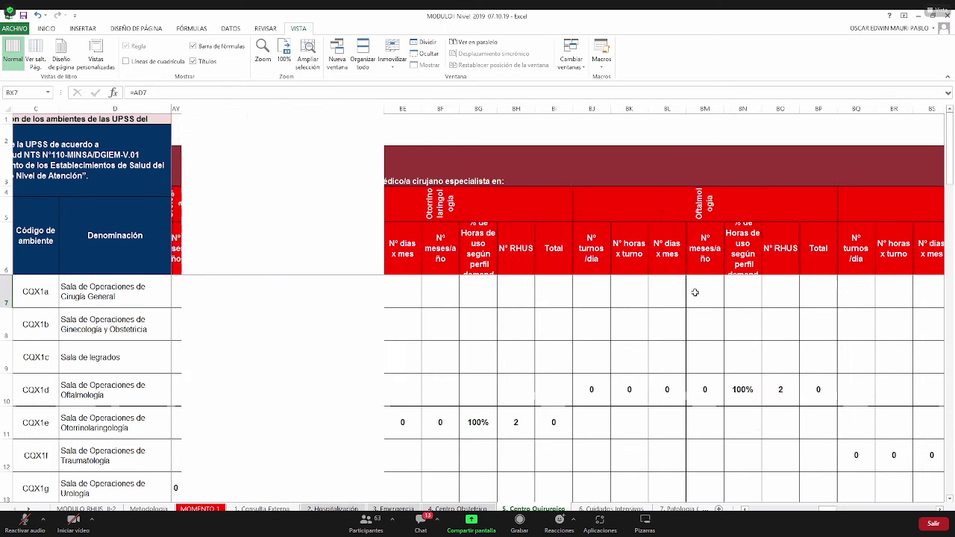
key("Right")
key("Right")
key("Right")
key("Right")
key("Right")
key("Right")
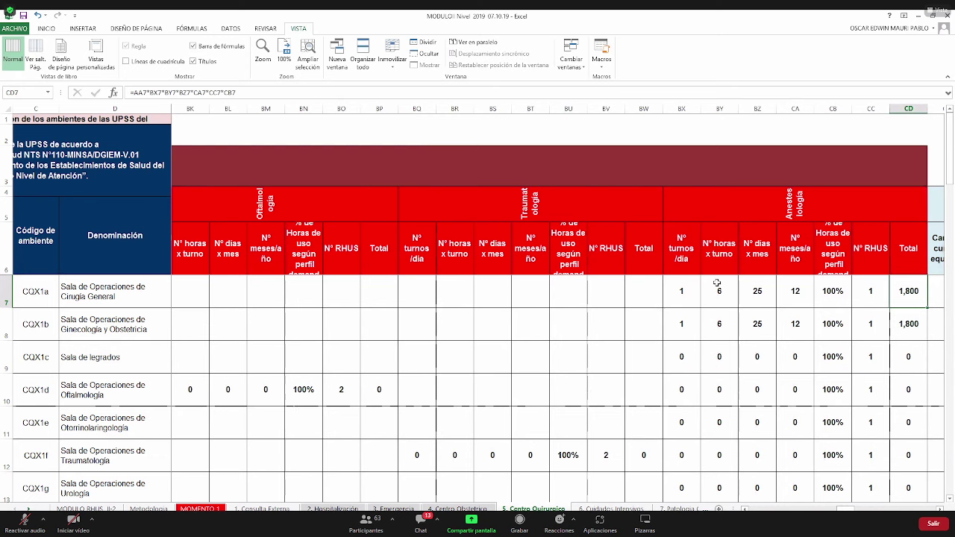
left_click_drag(684, 299, 895, 332)
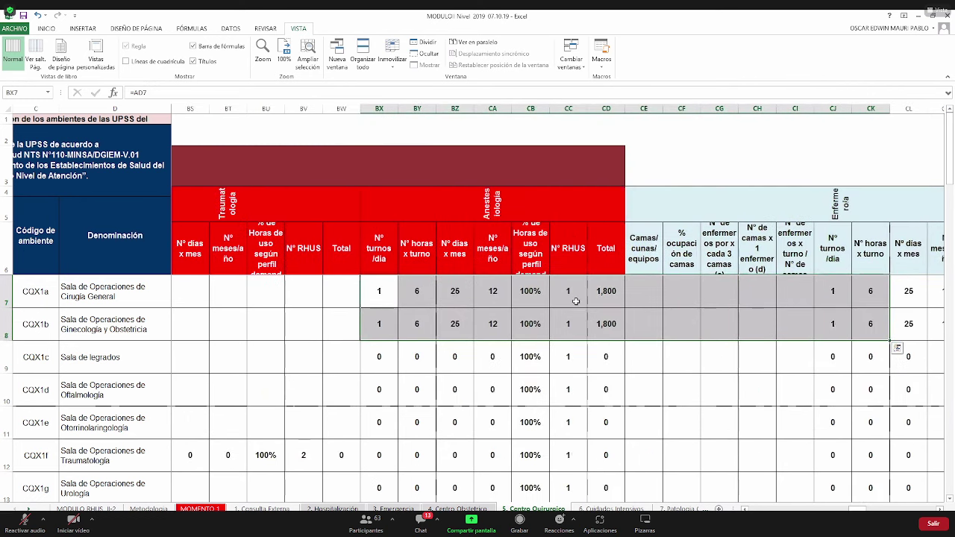
left_click(572, 301)
Examine the Enfermero/a block of the CQX1a row through to its total hours.
left_click(646, 291)
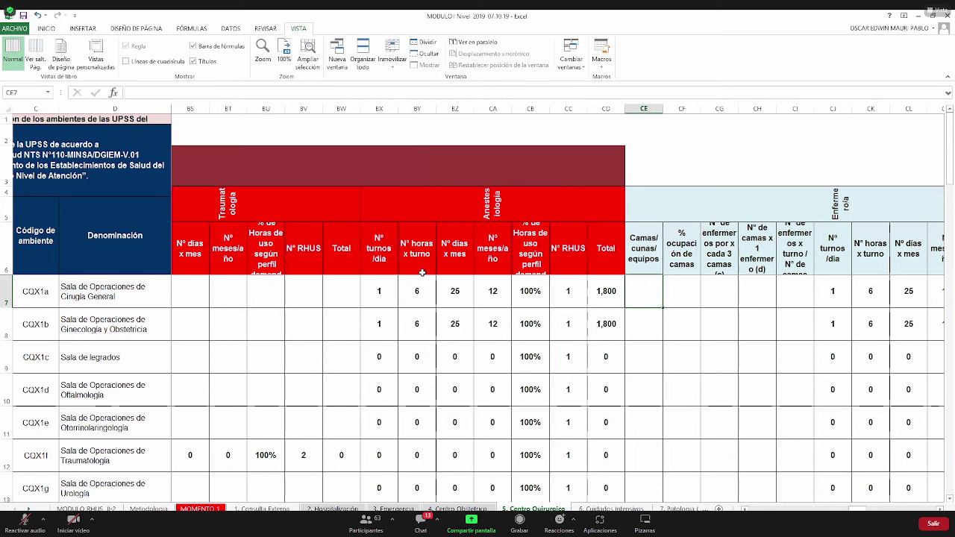
key("Right")
key("Right")
key("Right")
key("Right")
key("Right")
key("Right")
key("Right")
key("Right")
key("Right")
key("Right")
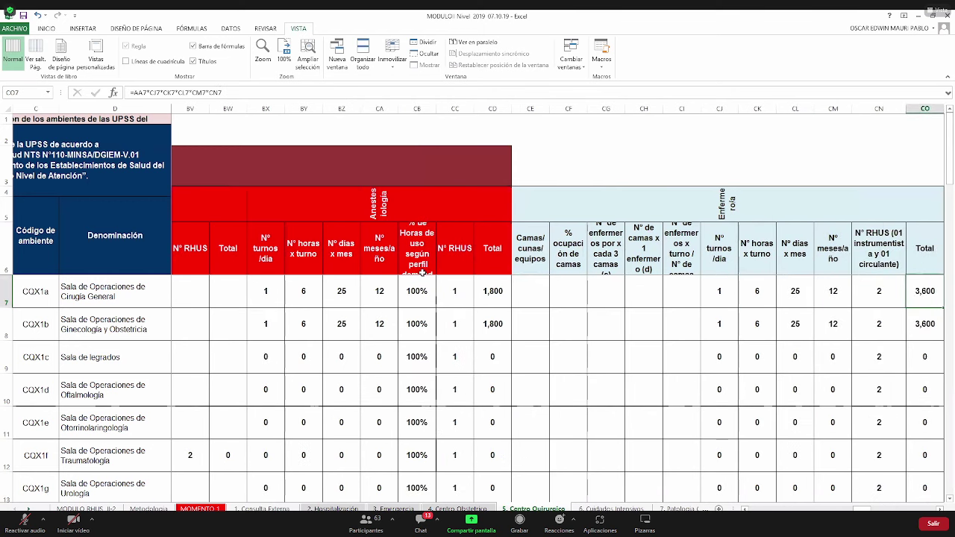
key("Right")
key("Left")
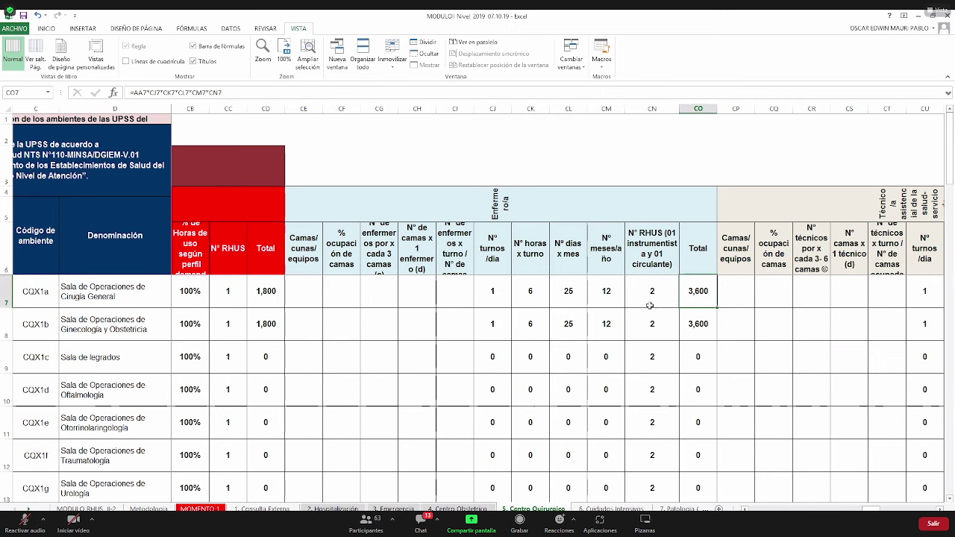
Check CQX1a's nursing shifts per day, hours per shift, days per month, months per year and total formula.
left_click(504, 291)
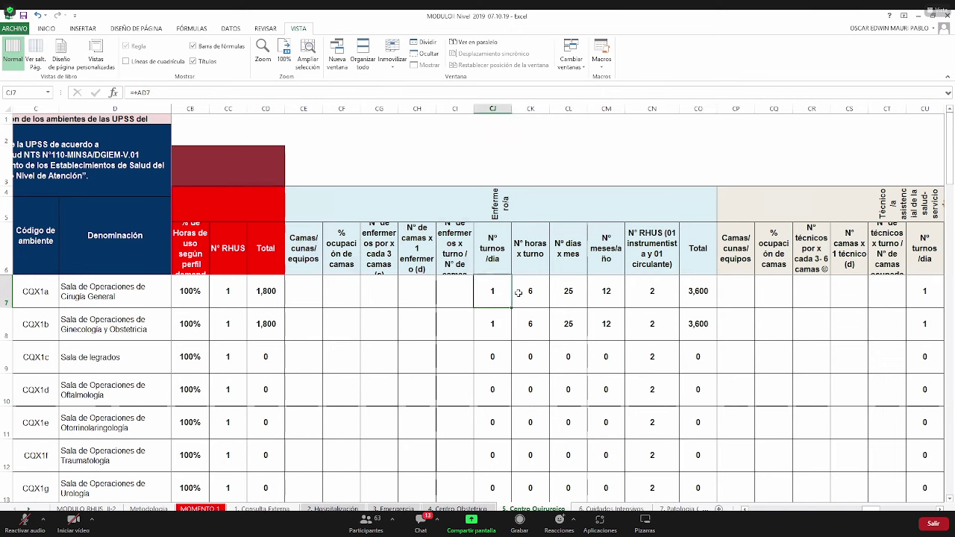
left_click(529, 294)
left_click(567, 295)
left_click(612, 296)
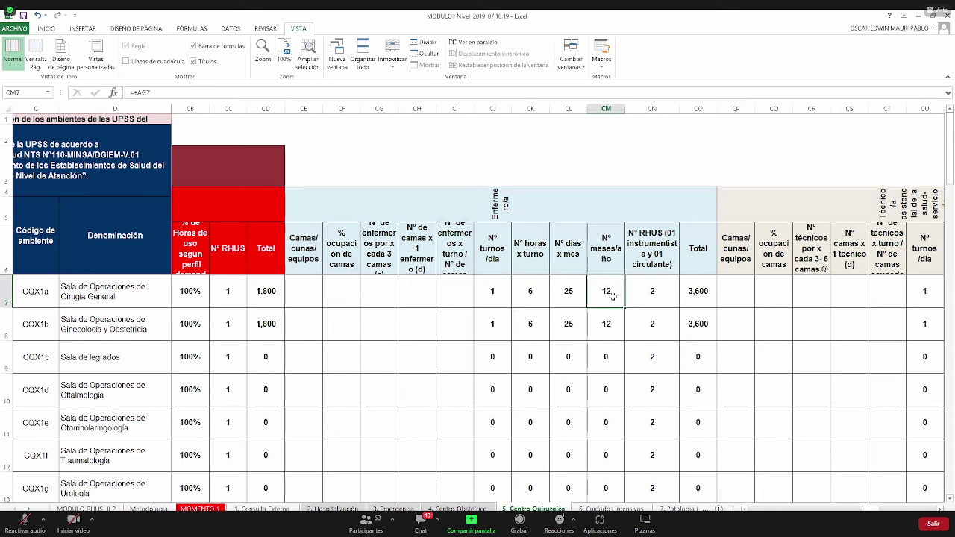
left_click(681, 288)
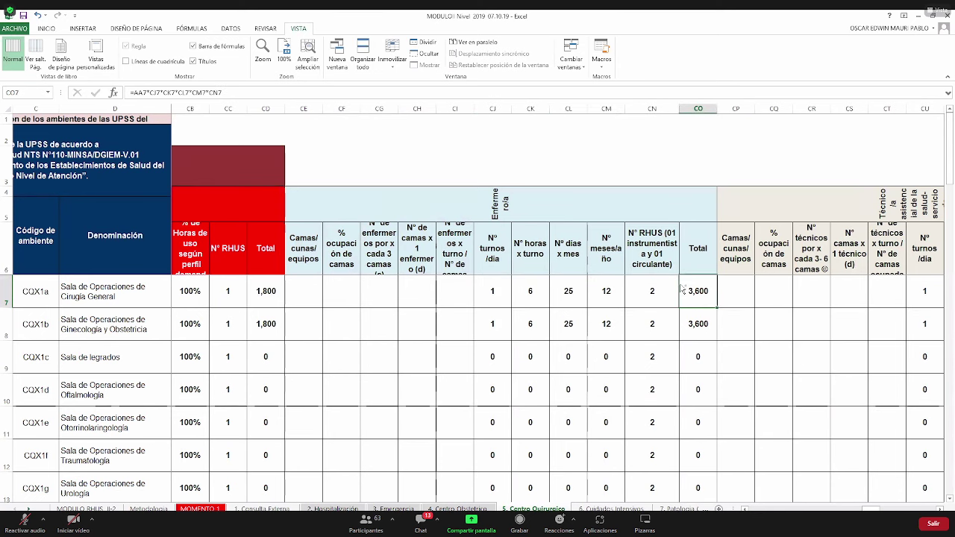
View the Técnico/a asistencial de la salud-servicio de enfermería block for operating room CQX1a.
key("ctrl+Right")
scroll(680, 286, "right", 2)
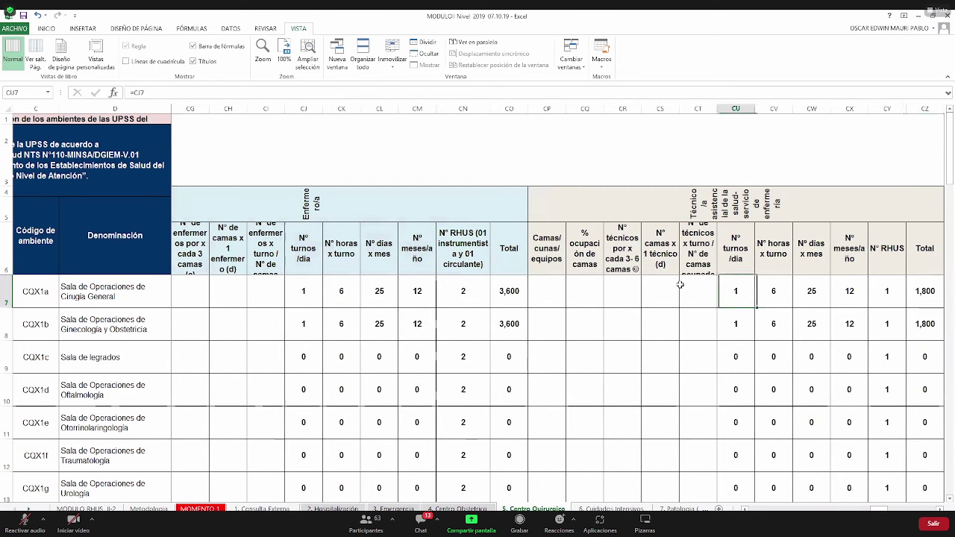
key("ctrl+Right")
key("Left")
Go back along the CQX1a row to the start of its Cirugía General block.
key("ctrl+Left")
key("ctrl+Left")
key("ctrl+Left")
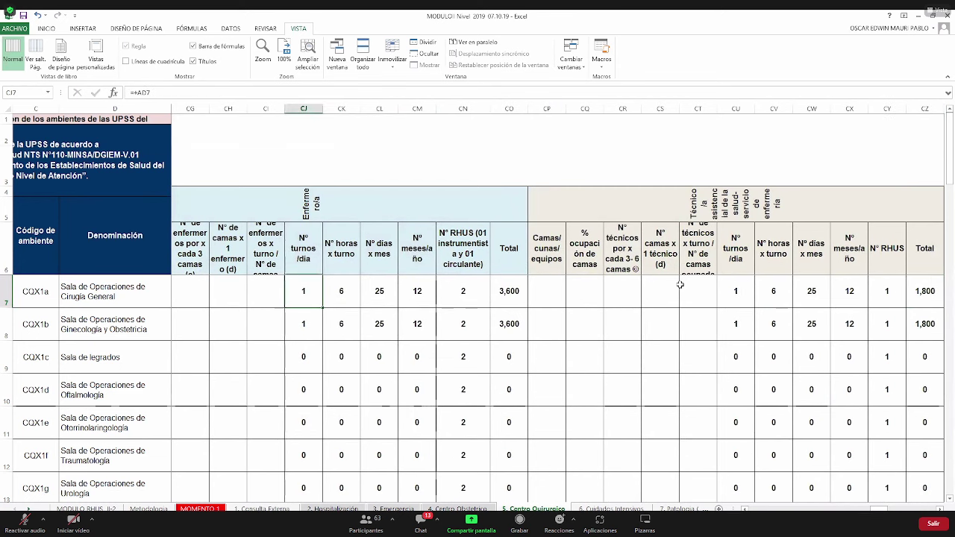
key("ctrl+Left")
key("ctrl+Left")
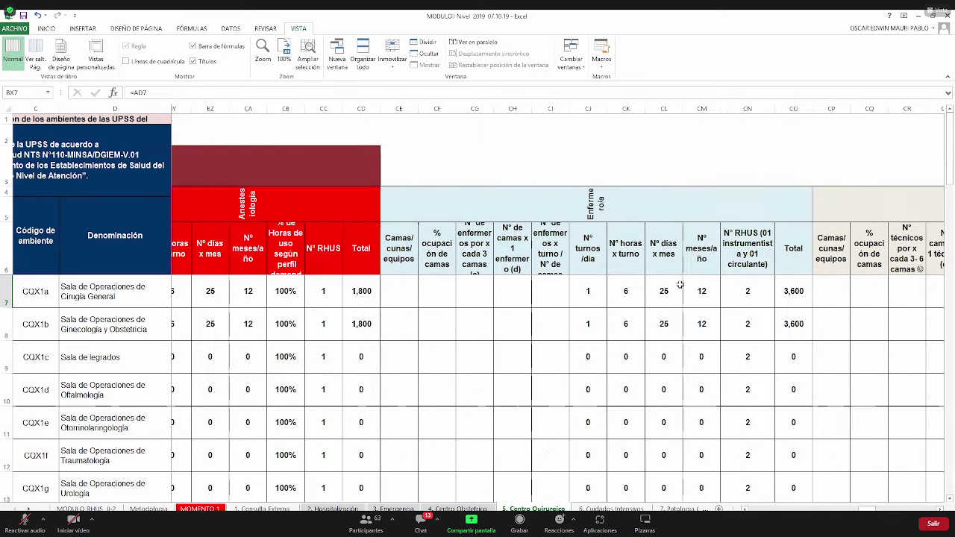
key("ctrl+Left")
key("ctrl+Left")
key("ctrl+Left")
key("ctrl+Left")
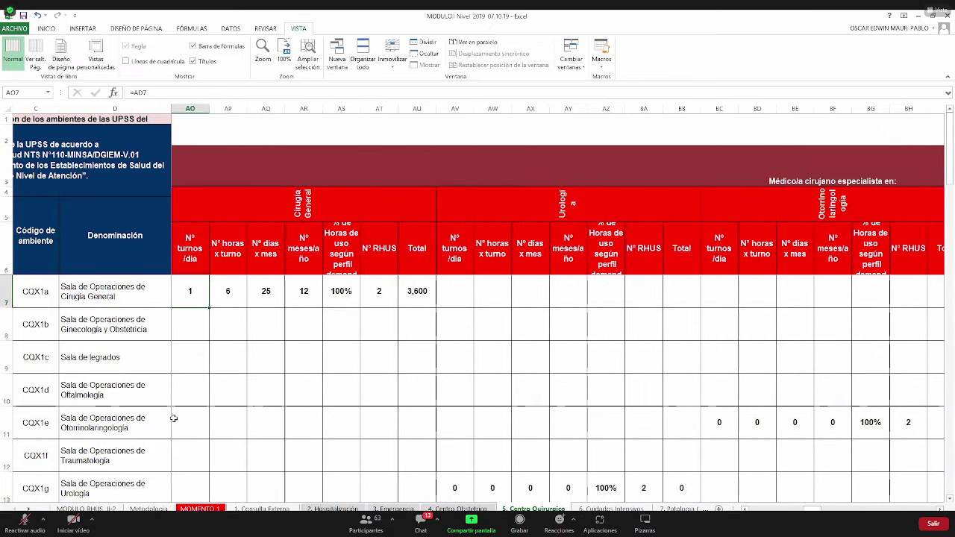
Locate the CQX2a Sala de Operaciones Multifuncional row and highlight it beside the proposed service programming.
left_click(136, 457)
scroll(136, 456, "down", 2)
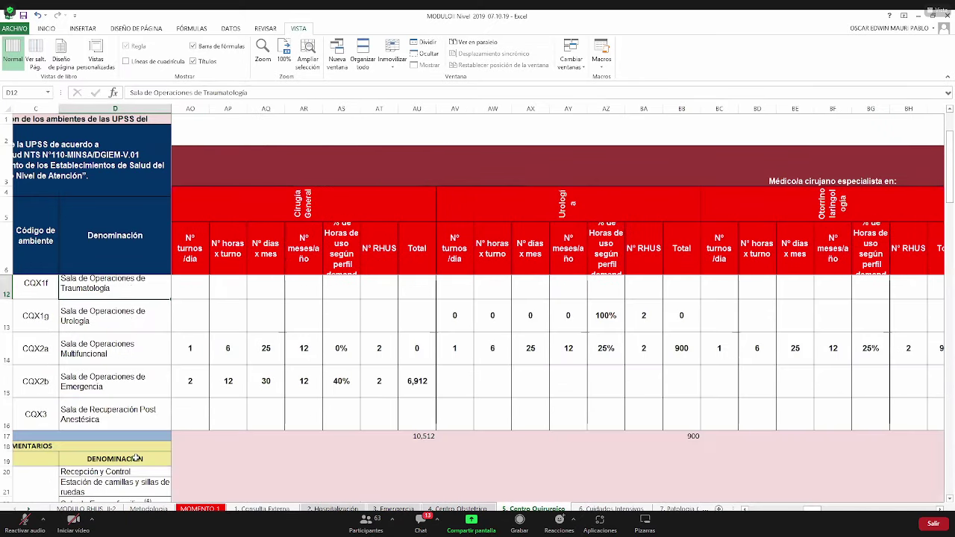
scroll(136, 456, "down", 1)
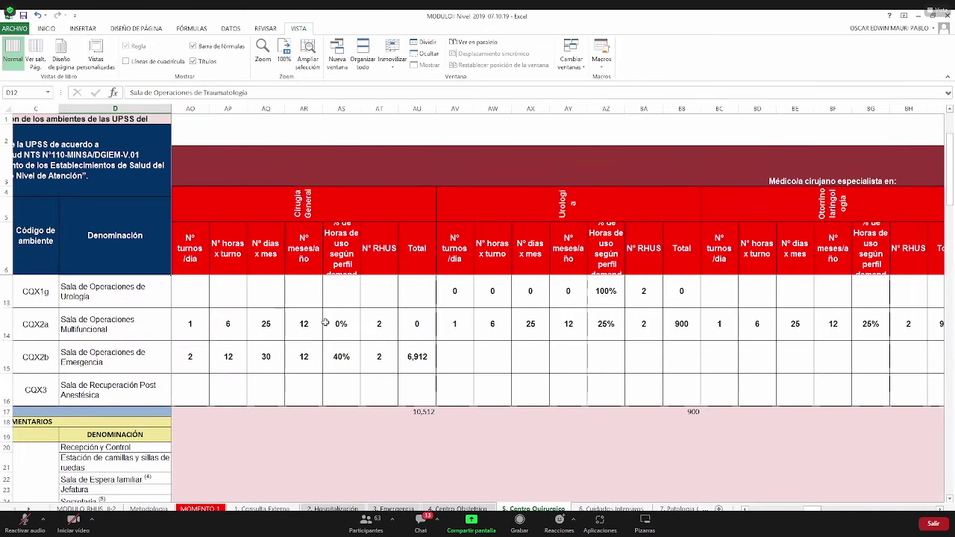
key("Down")
key("Down")
key("shift+Right")
key("shift+Right")
key("shift+Right")
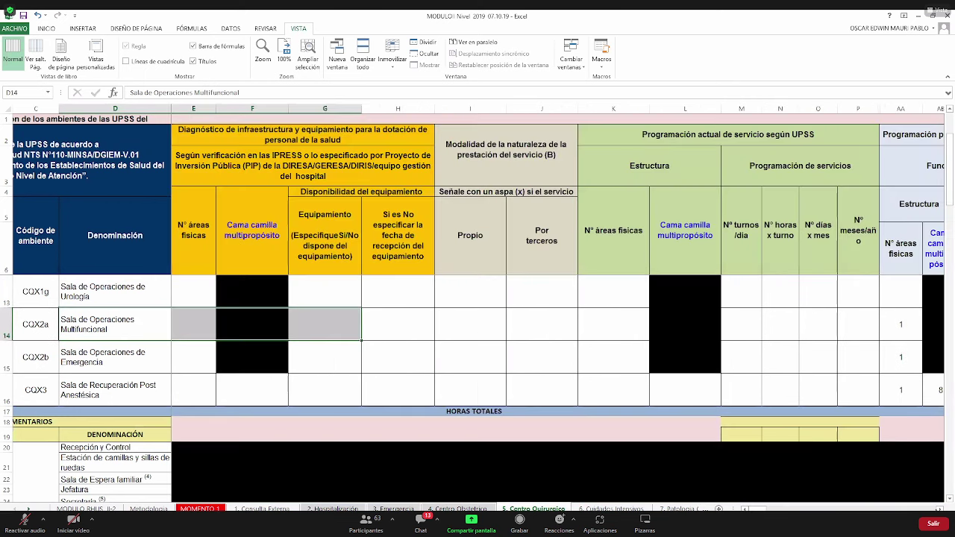
scroll(558, 298, "right", 4)
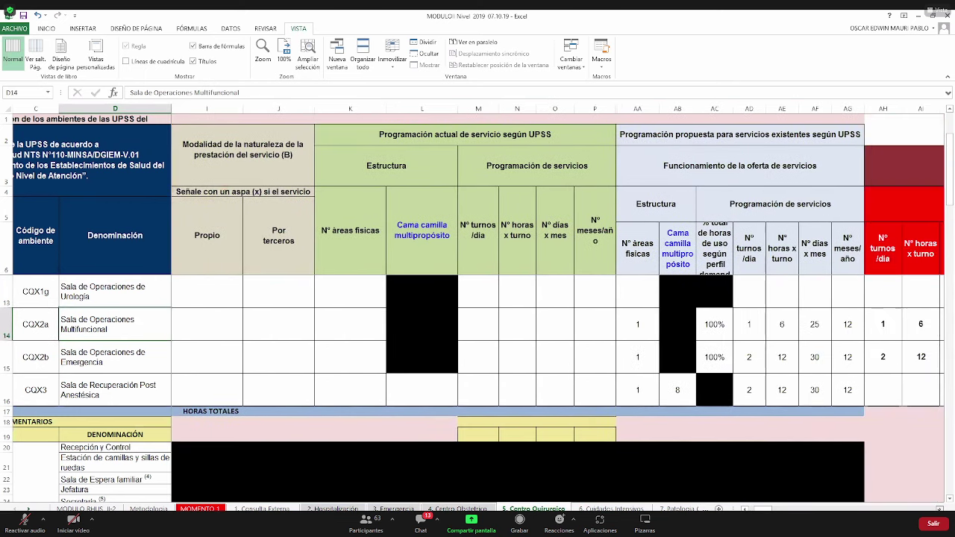
scroll(361, 358, "right", 4)
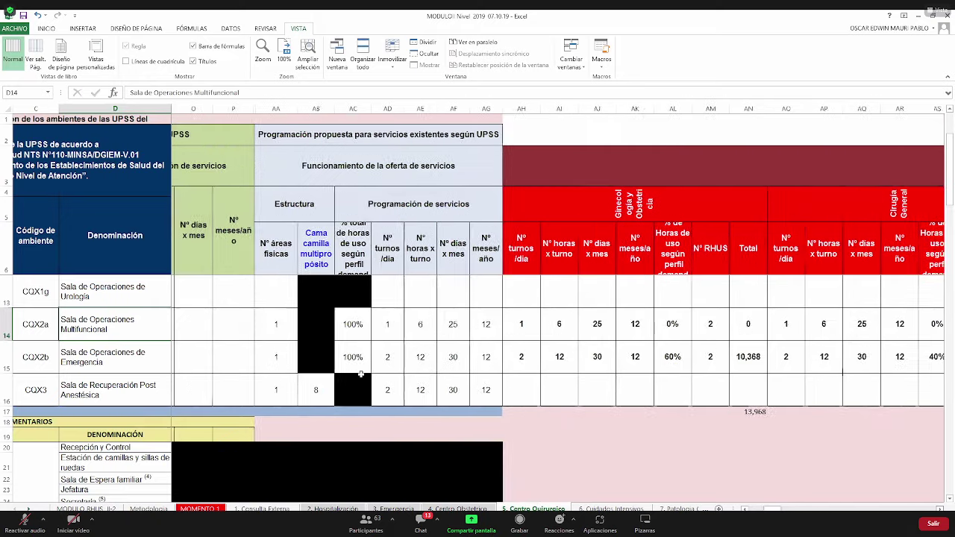
scroll(361, 374, "right", 2)
key("Left")
key("shift+space")
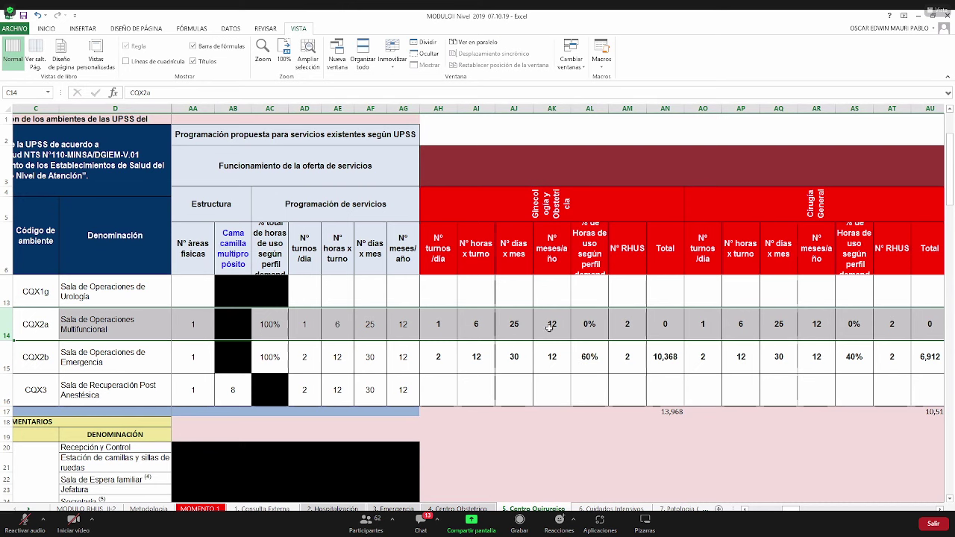
Check CQX2a's Ginecología y Obstetricia total formula and its Cirugía General months and percentage of hours of use.
left_click(412, 333)
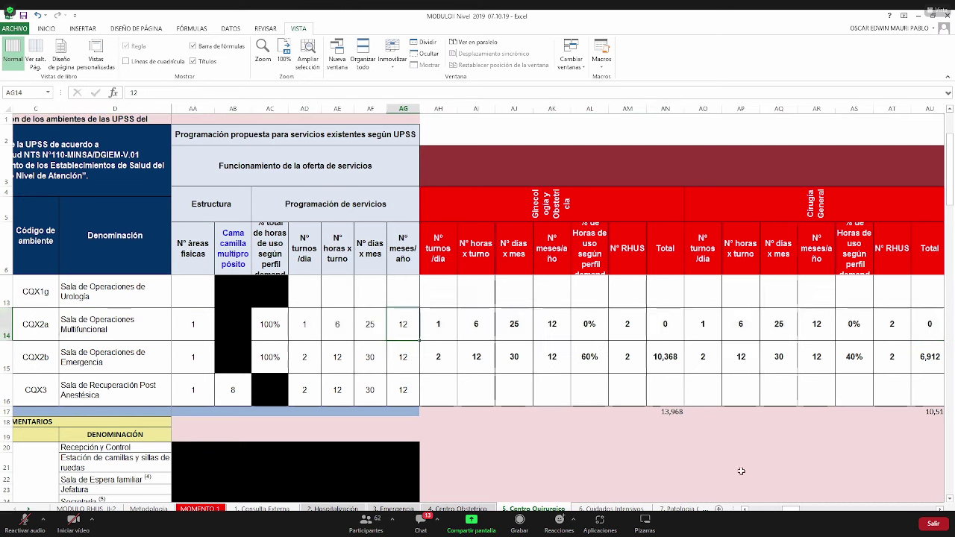
scroll(589, 323, "right", 2)
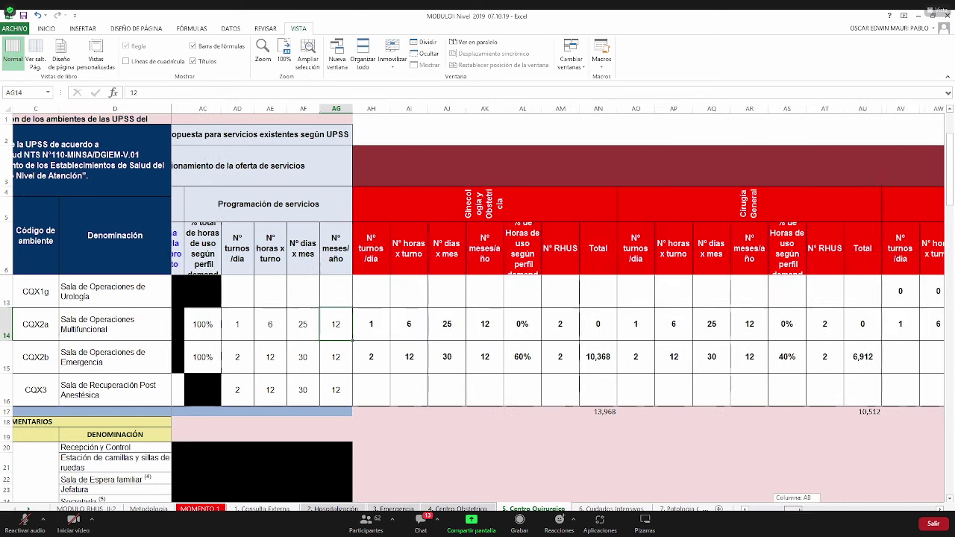
left_click(588, 324)
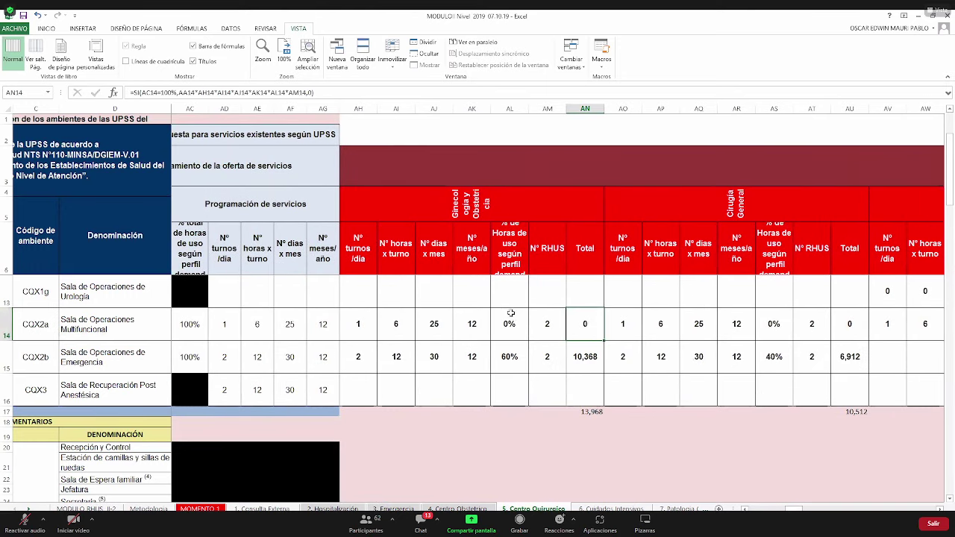
left_click(504, 206)
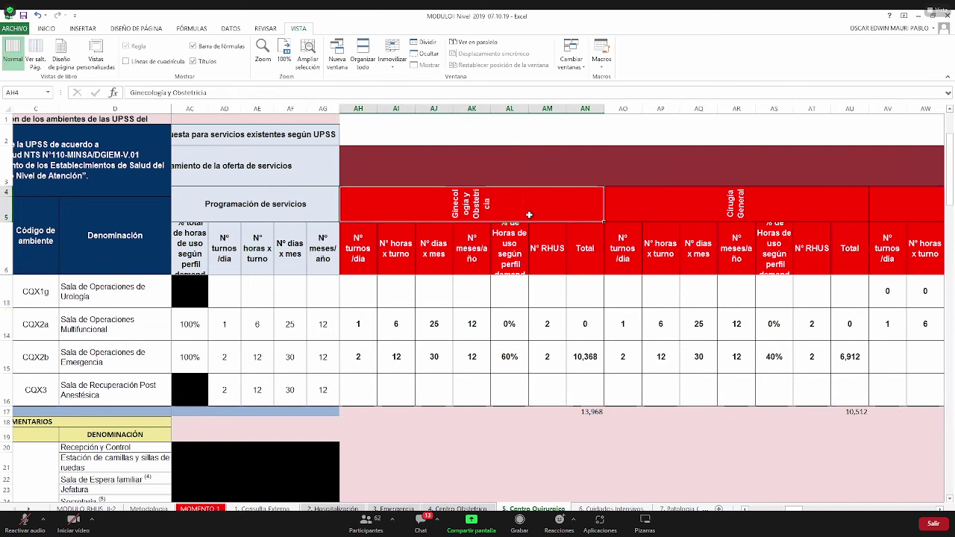
left_click(737, 324)
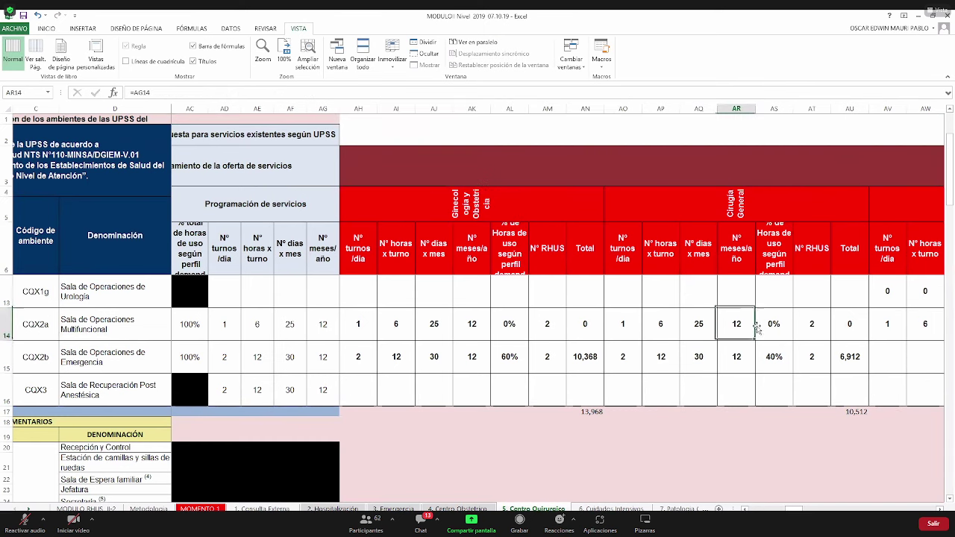
left_click(774, 323)
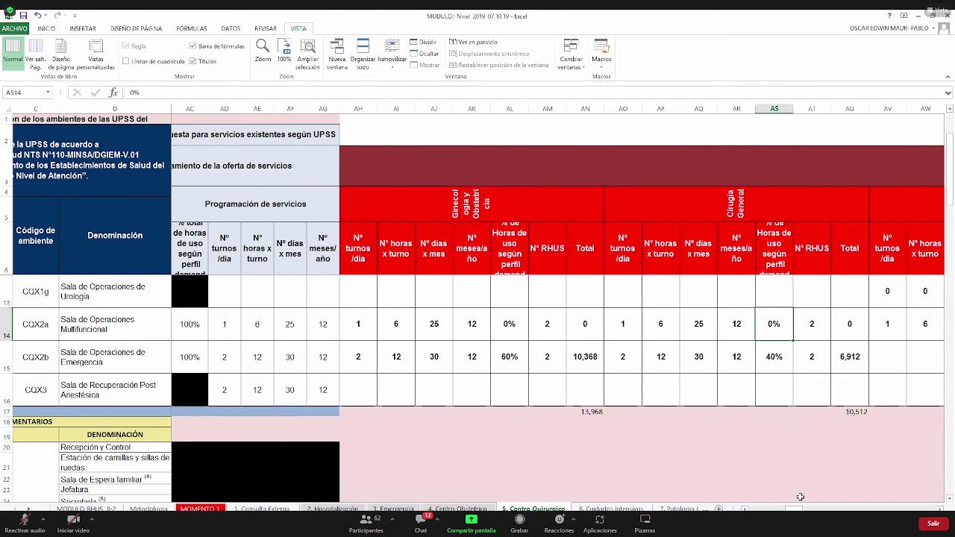
Check CQX2a's Urología percentage of hours of use and inspect the formula behind its total hours.
left_click_drag(803, 508, 840, 508)
left_click(568, 326)
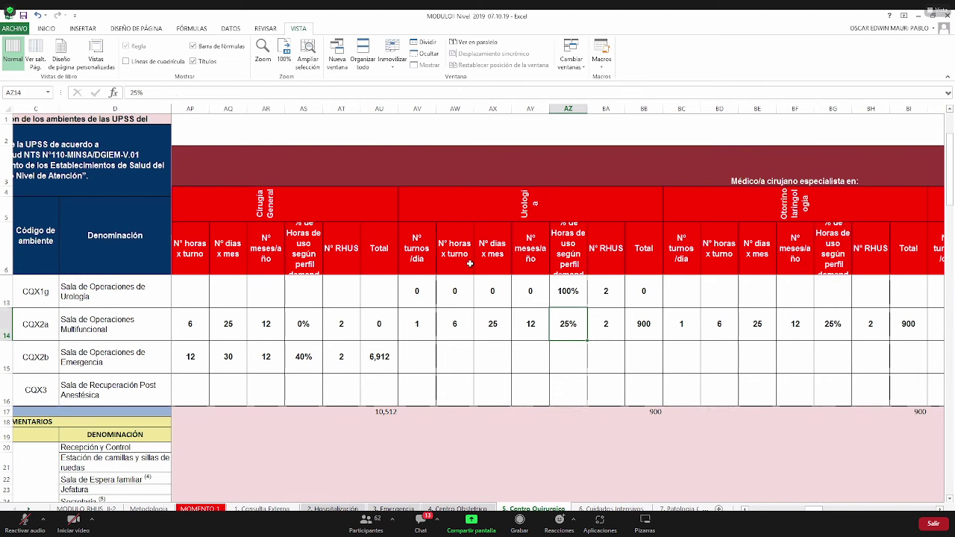
left_click(630, 326)
left_click(328, 98)
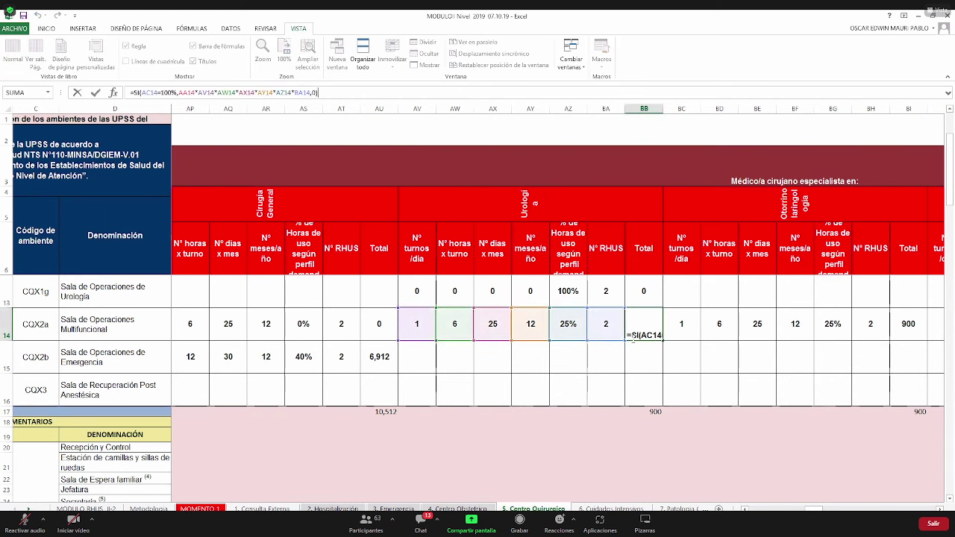
left_click(644, 333)
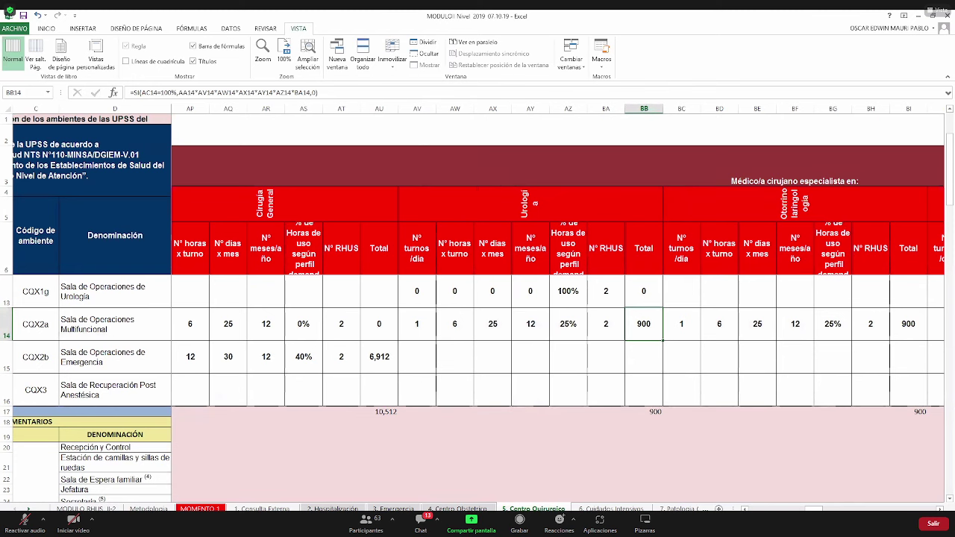
Review CQX2a's percentage of hours of use across the Otorrinolaringología, Oftalmología and Traumatología blocks.
scroll(684, 333, "right", 4)
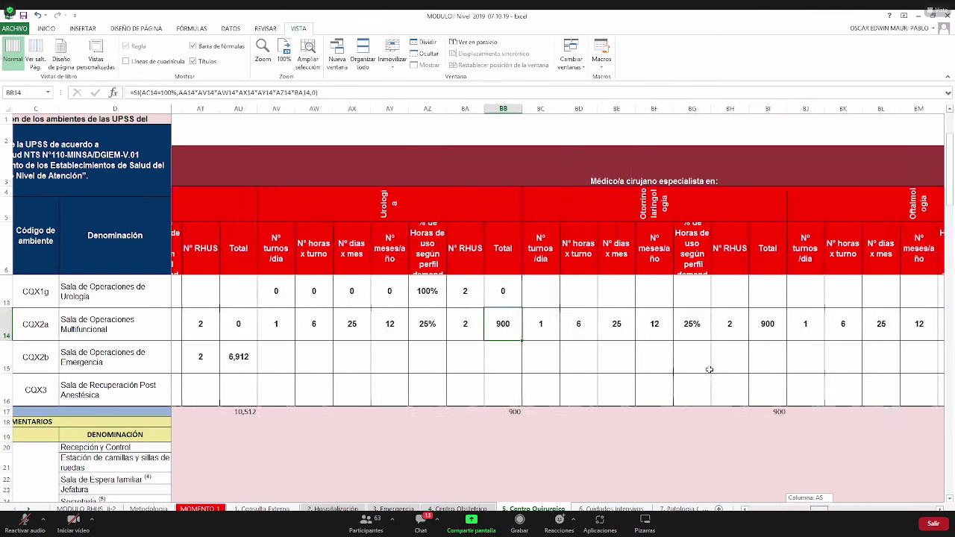
left_click(684, 332)
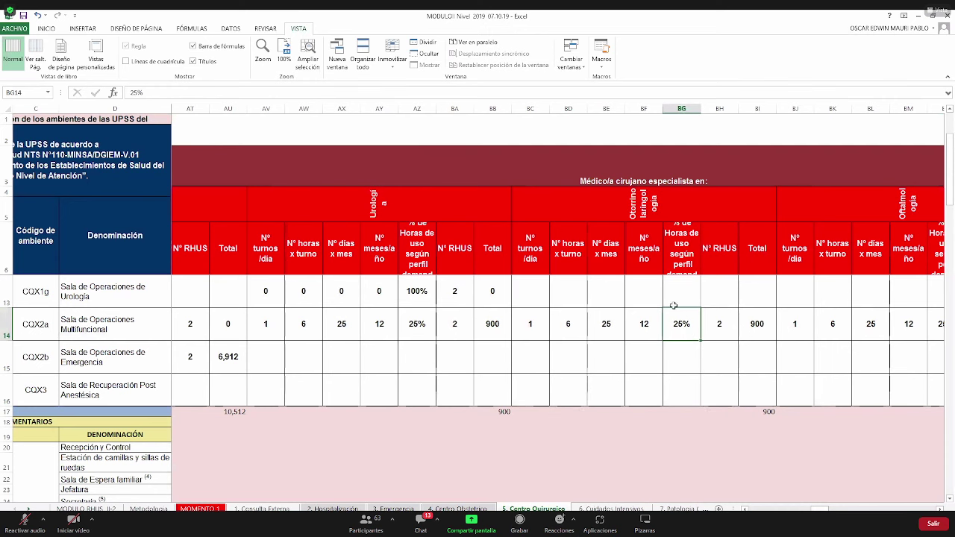
left_click_drag(675, 328, 899, 349)
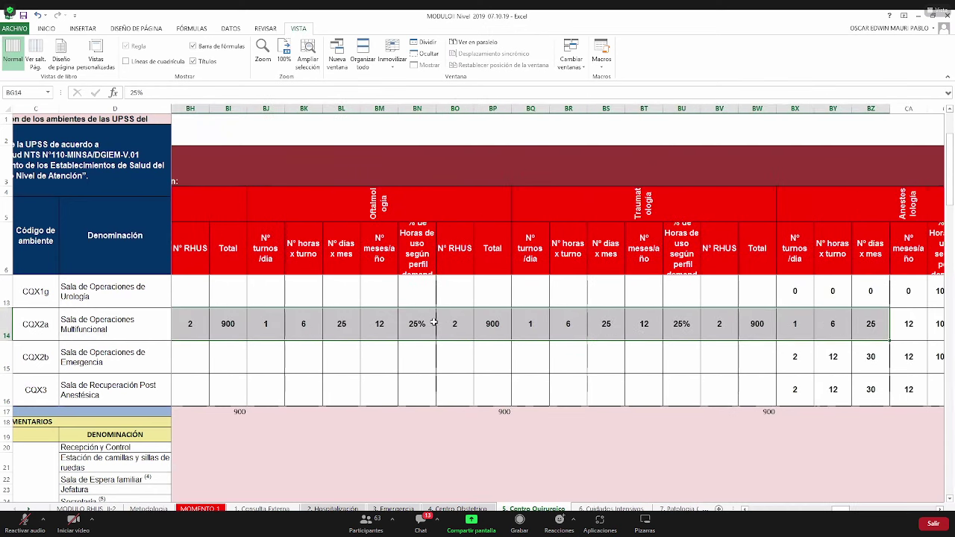
Set CQX2a's percentage of hours of use to 0% for Oftalmología and 50% for Traumatología.
left_click(431, 323)
left_click(685, 329)
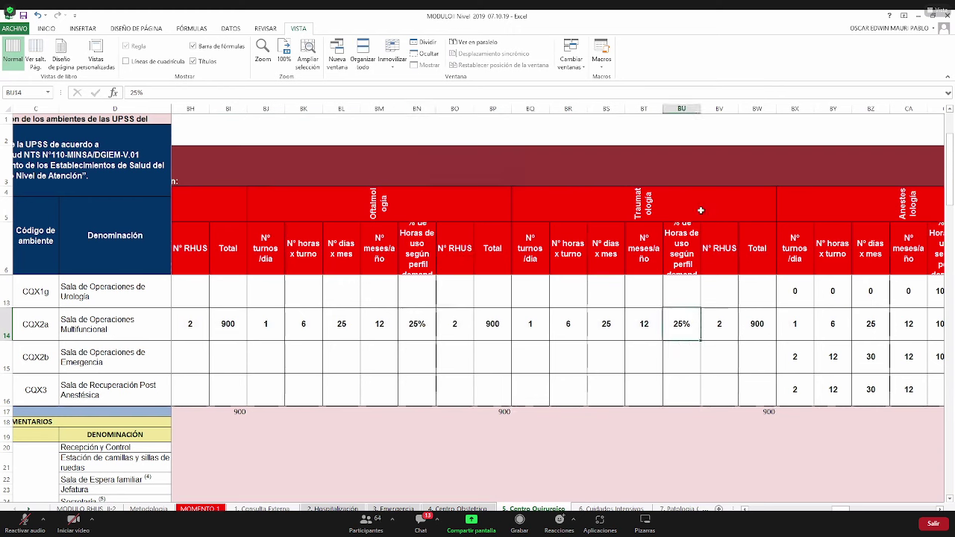
left_click(404, 326)
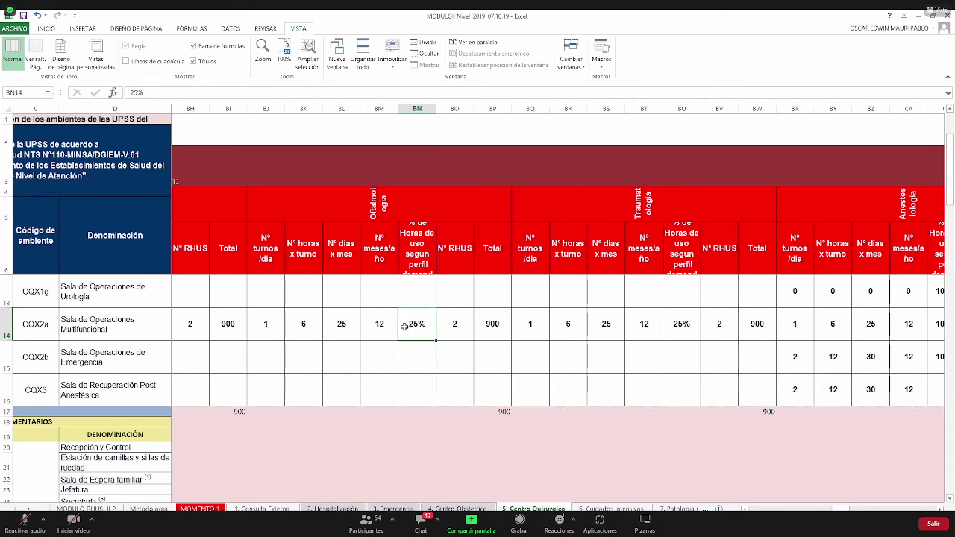
type("0")
key("Return")
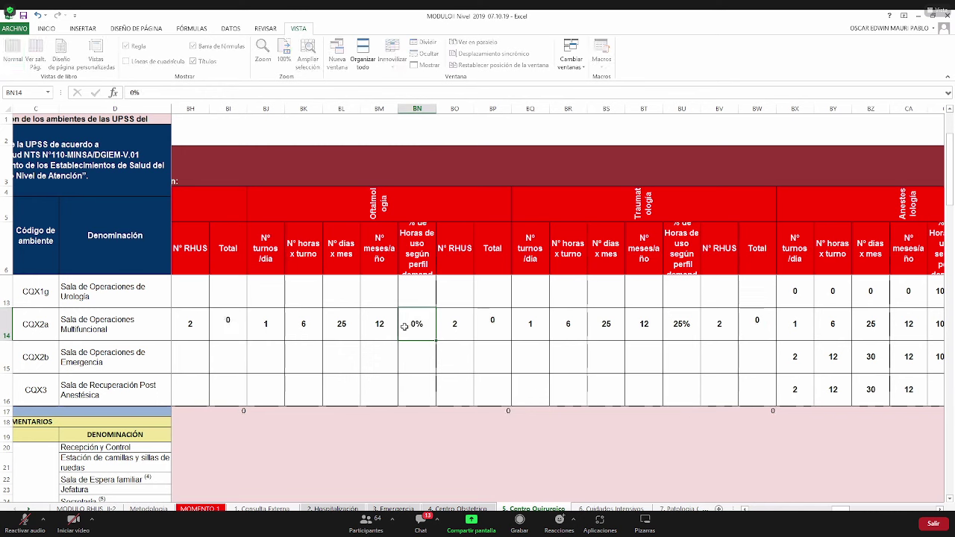
left_click(688, 323)
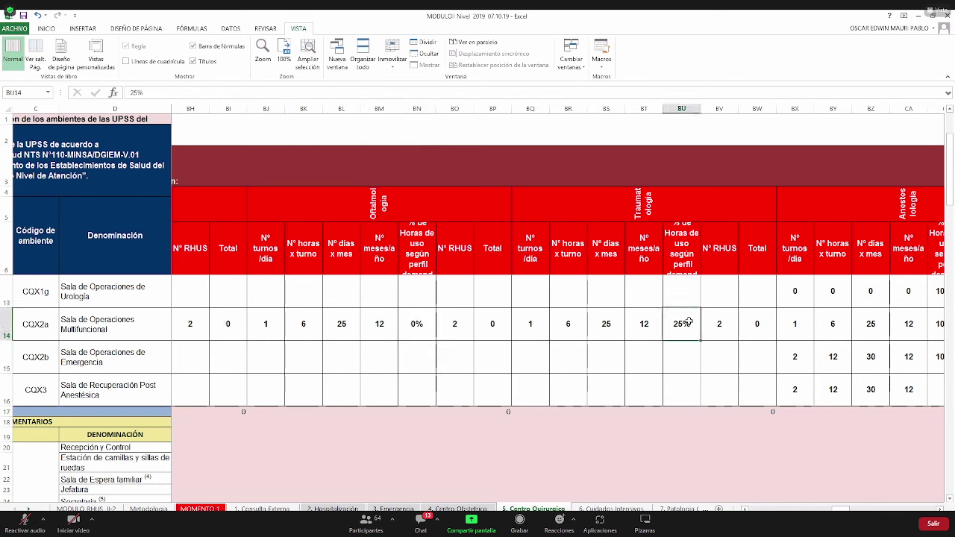
type("50")
key("Return")
key("Up")
Review CQX2a's Anestesiología and Enfermería values, and highlight the CQX3 Sala de Recuperación Post Anestésica row across its proposed programming.
left_click_drag(798, 326, 776, 324)
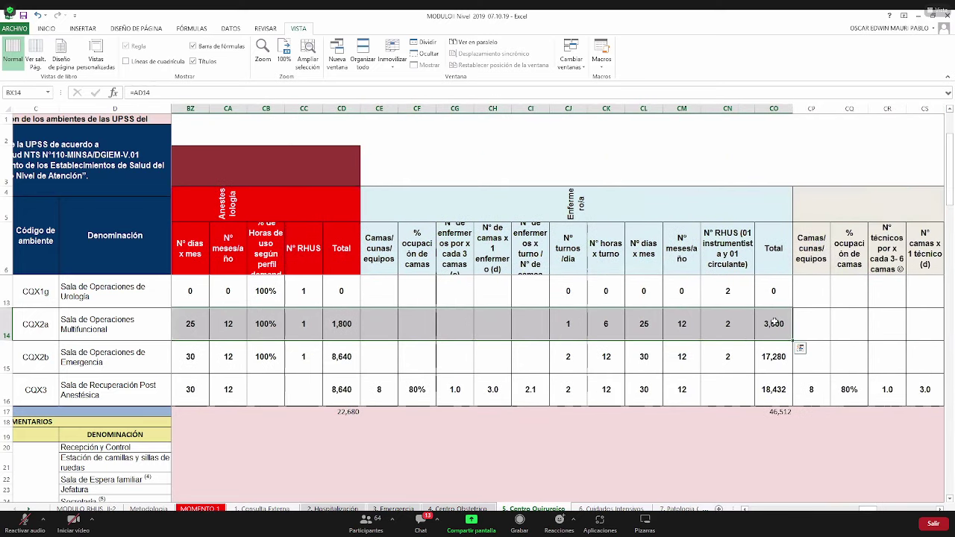
left_click(6, 392)
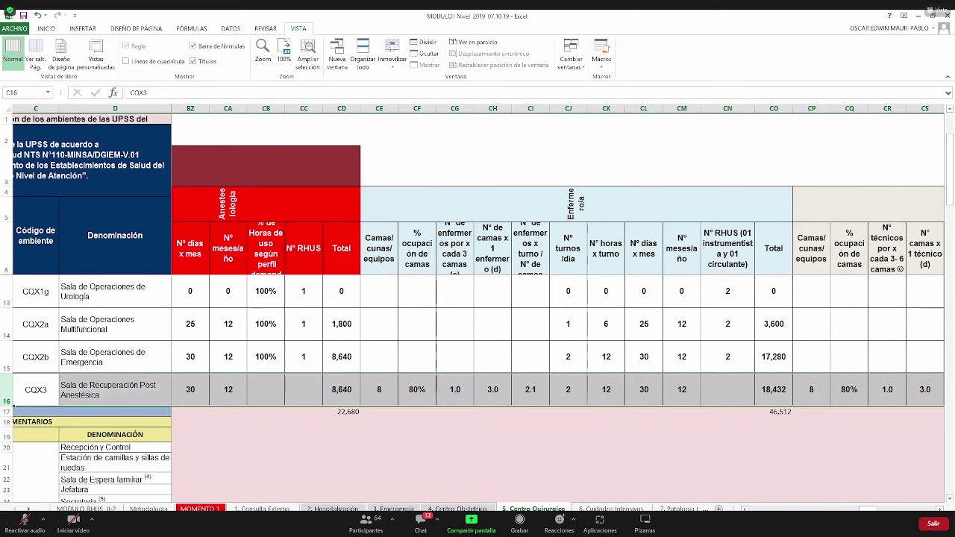
left_click_drag(868, 509, 776, 509)
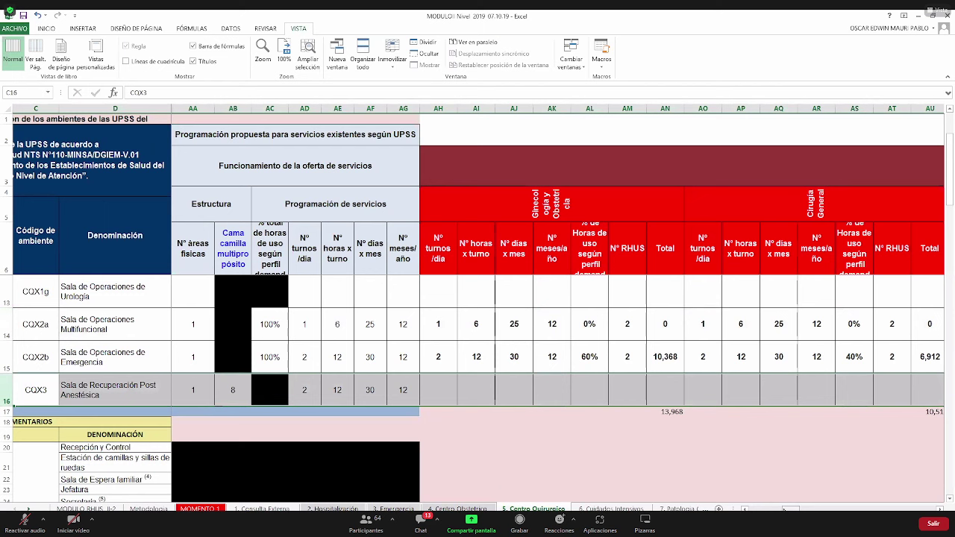
left_click_drag(783, 510, 871, 509)
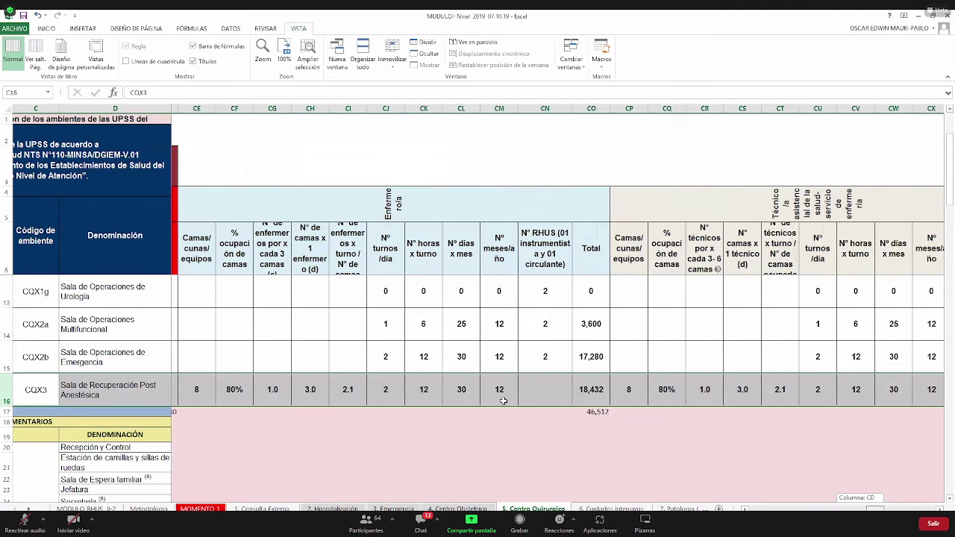
Check CQX3's Enfermería beds, bed occupancy, nurse-to-bed ratio and shift programming.
left_click(194, 389)
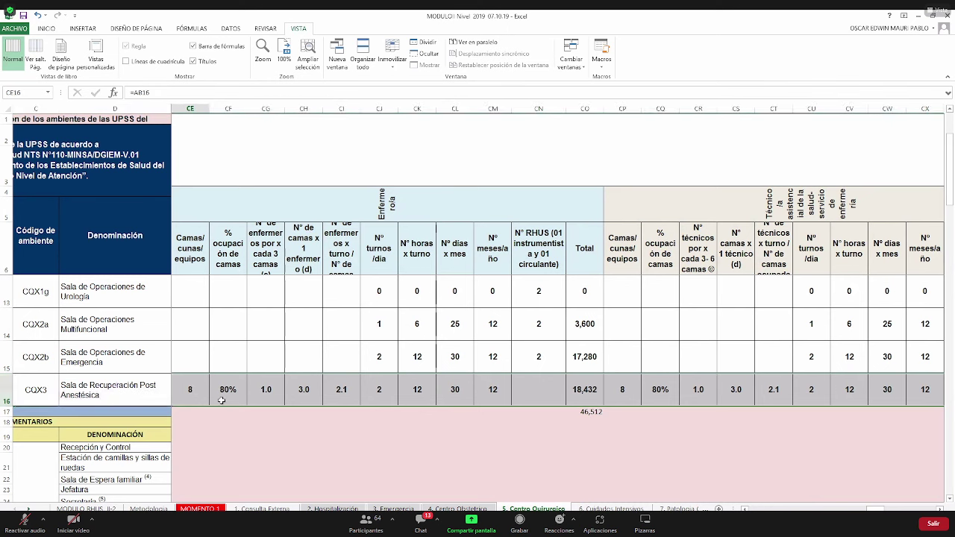
left_click(235, 387)
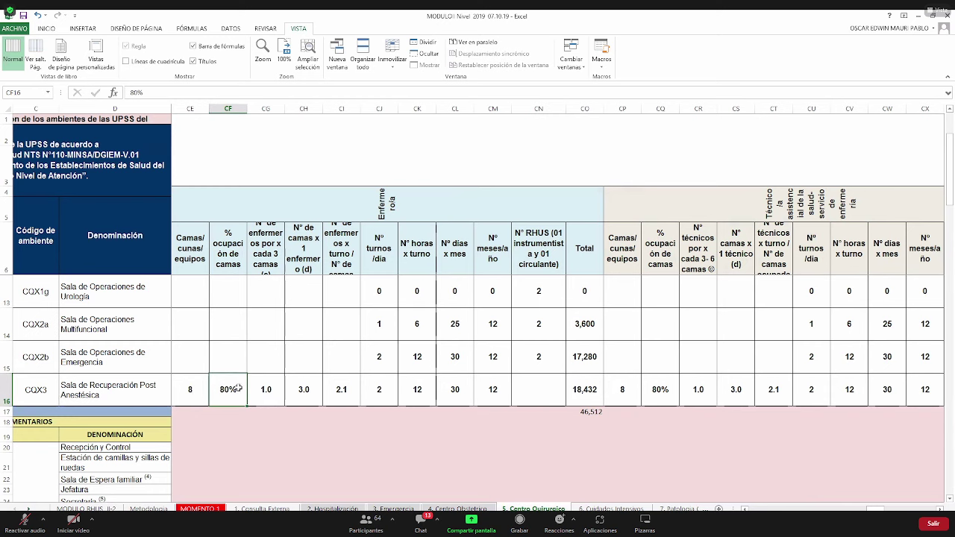
left_click_drag(266, 387, 304, 391)
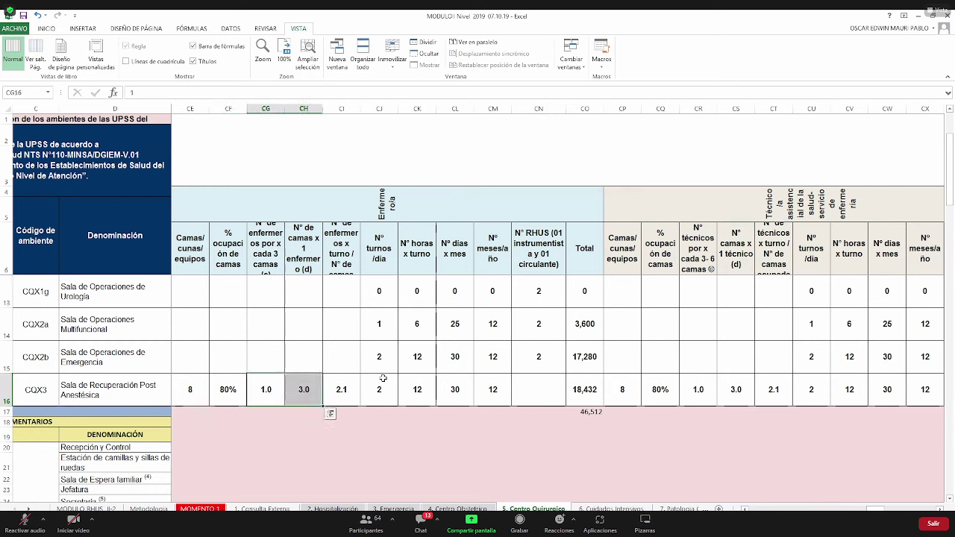
left_click_drag(382, 377, 500, 385)
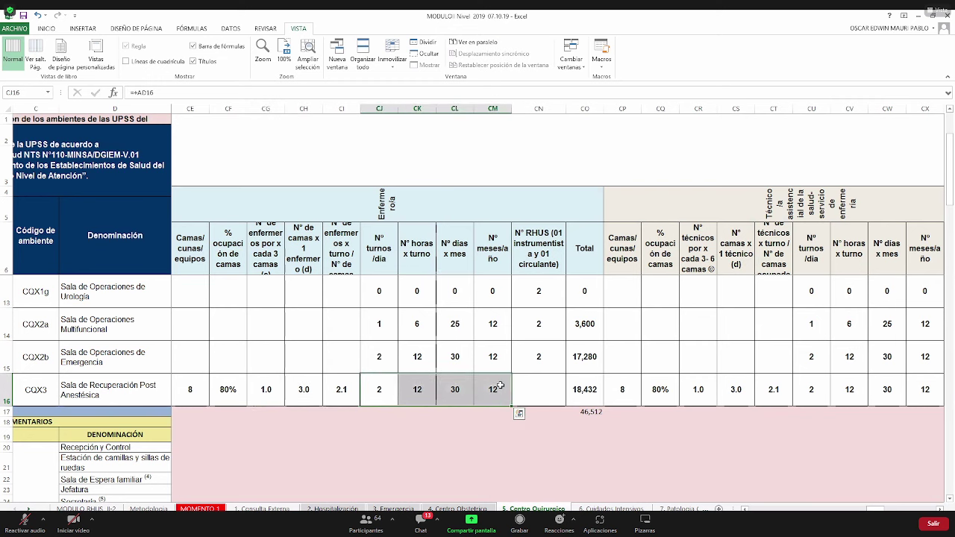
Inspect the formulas behind CQX3's number of nurses per shift and its total nursing hours.
left_click(200, 388)
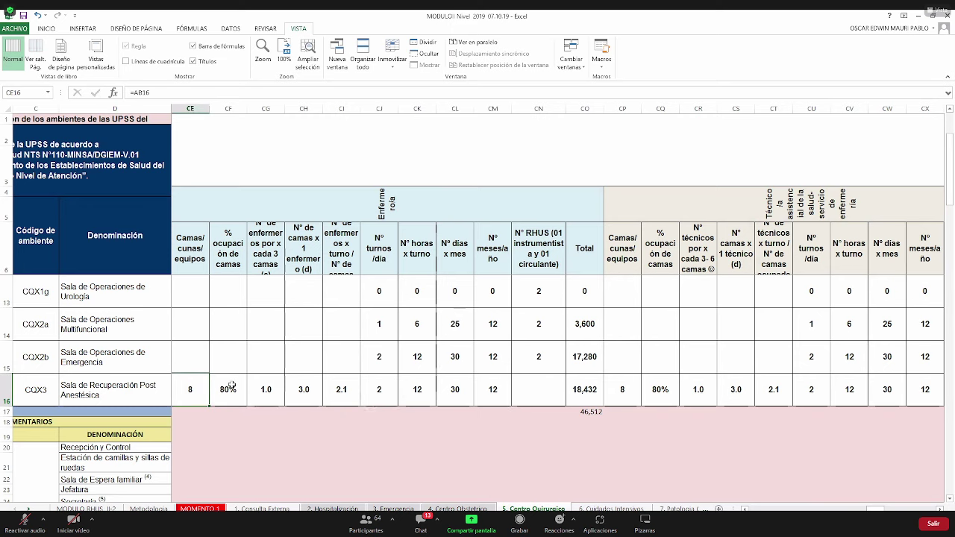
left_click(231, 386)
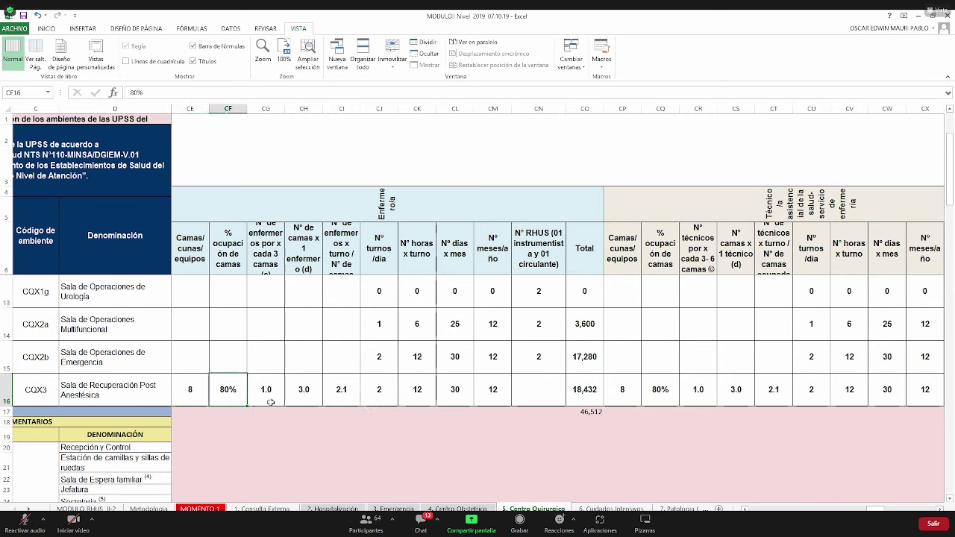
left_click(343, 391)
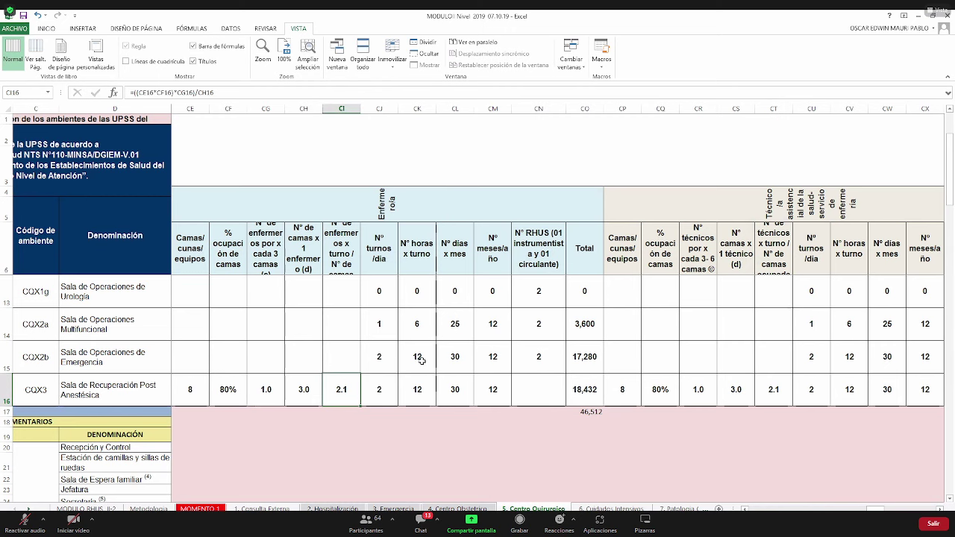
left_click_drag(382, 386, 492, 390)
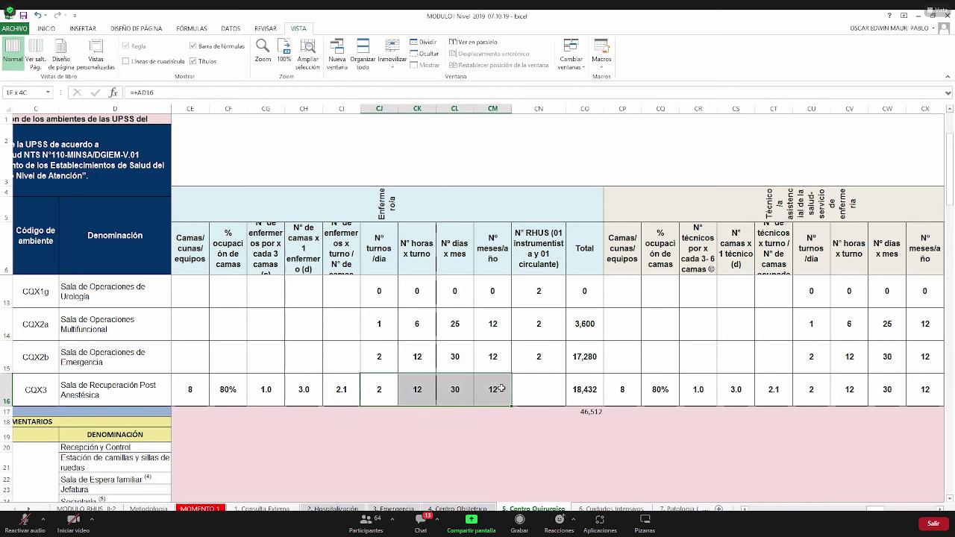
left_click(567, 393)
left_click(263, 92)
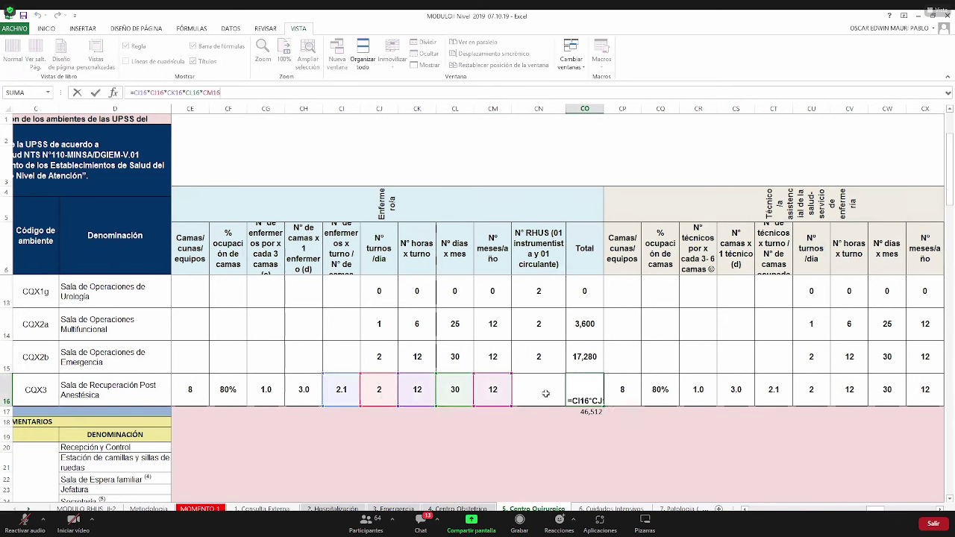
key("ctrl+Return")
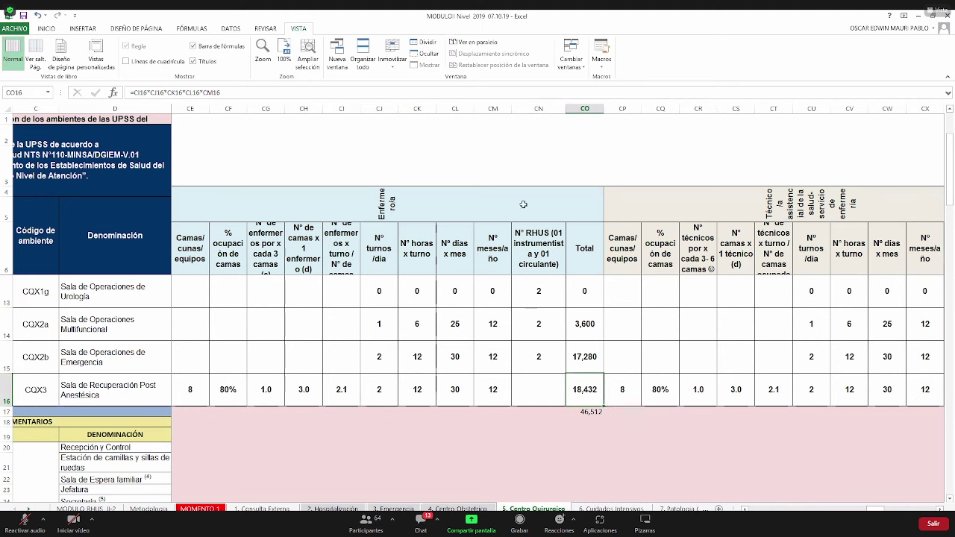
View the nursing technician block for the operating rooms and open the 6. Cuidados Intensivos sheet.
left_click_drag(874, 510, 891, 494)
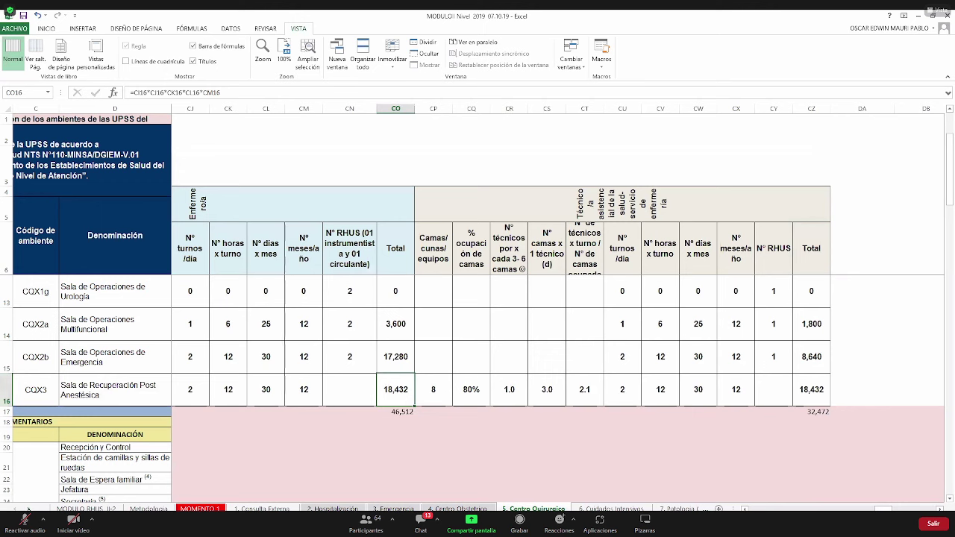
left_click(27, 508)
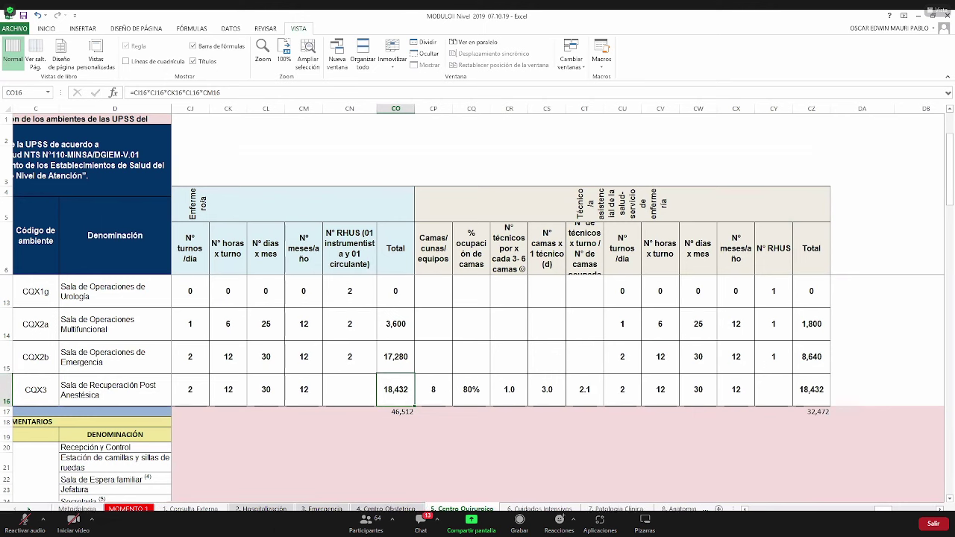
left_click(28, 508)
left_click(28, 508)
left_click(28, 508)
left_click(28, 508)
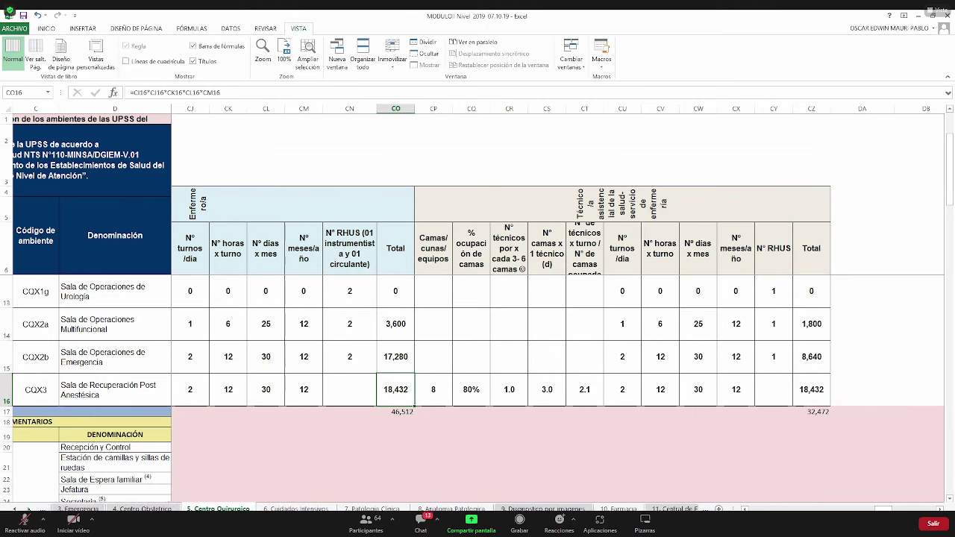
left_click(28, 508)
left_click(28, 508)
left_click(28, 508)
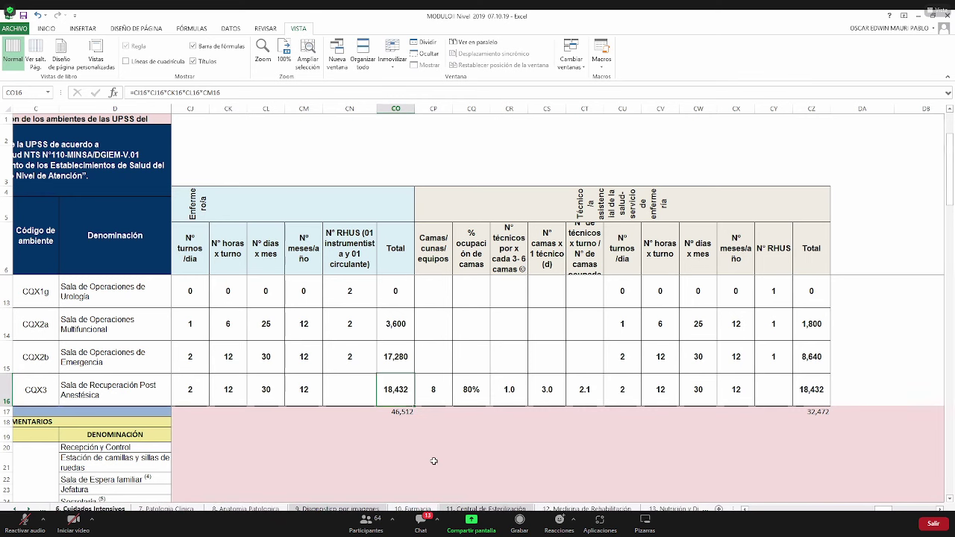
left_click(89, 509)
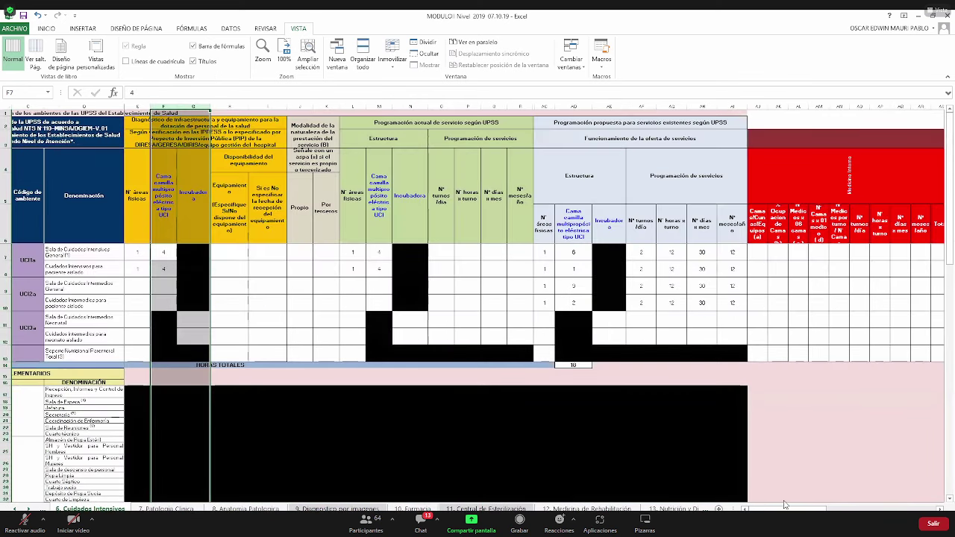
Examine the Medicina Intensiva bed occupancy, doctor-to-bed ratio and shift programming for UCI1a Sala de Cuidados Intensivos General.
left_click_drag(784, 509, 814, 509)
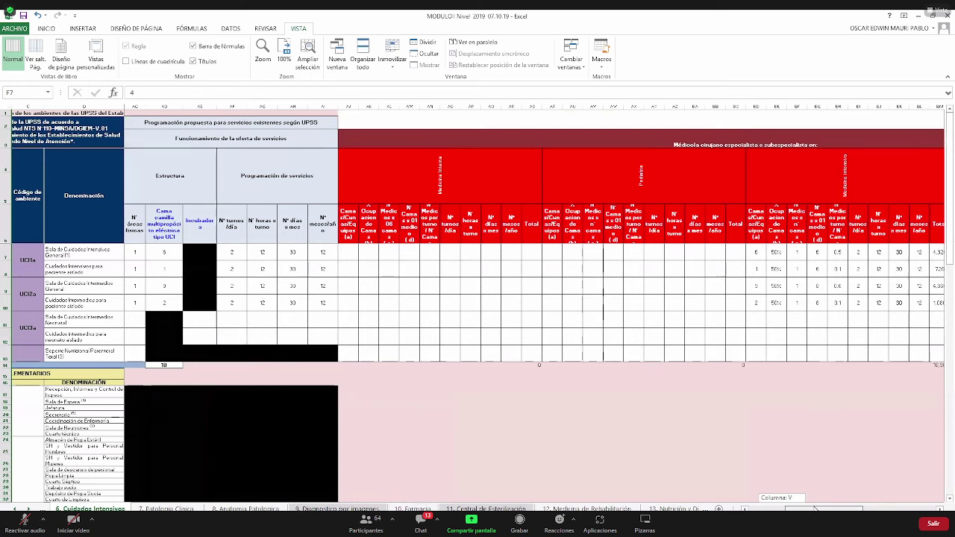
left_click_drag(796, 443, 797, 438)
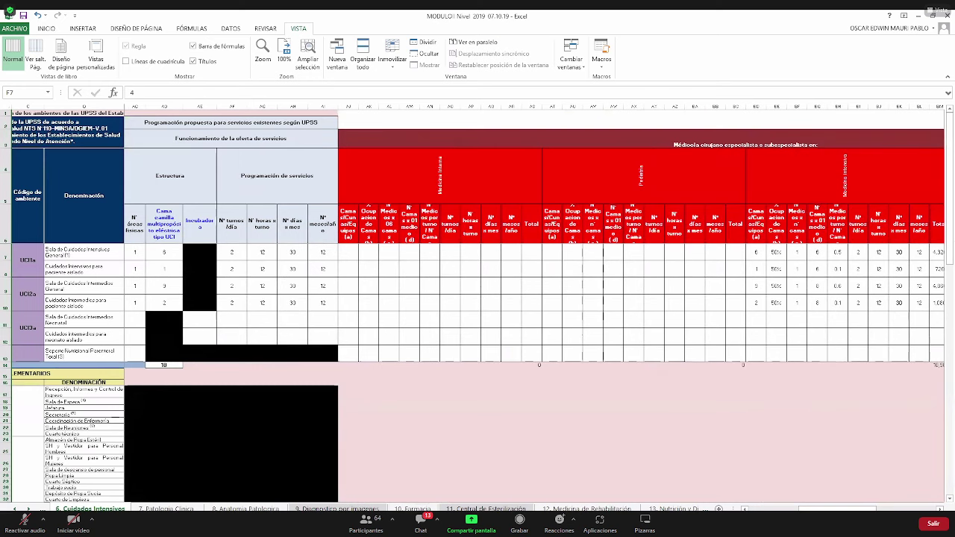
scroll(477, 299, "up", 2)
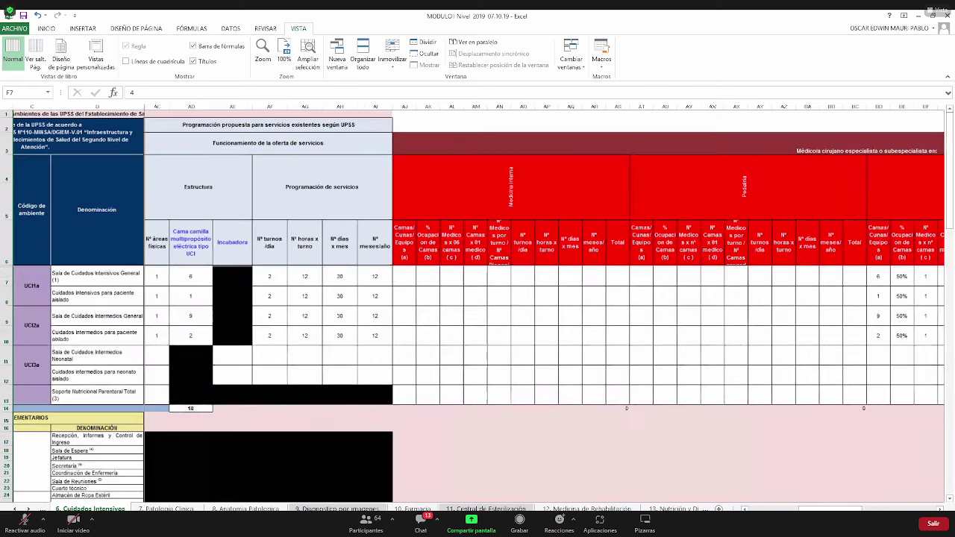
scroll(478, 299, "up", 1)
scroll(666, 427, "up", 1)
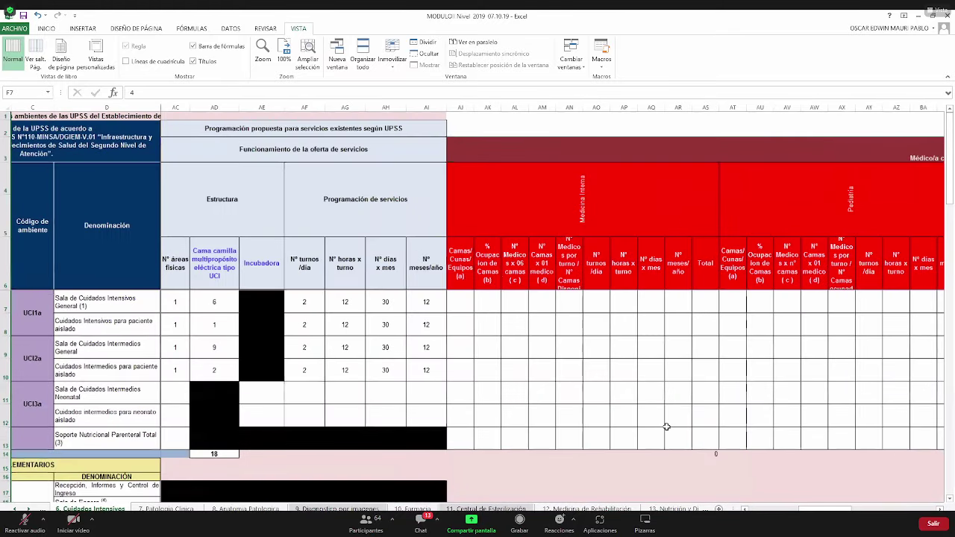
scroll(666, 426, "up", 1)
scroll(310, 342, "up", 1)
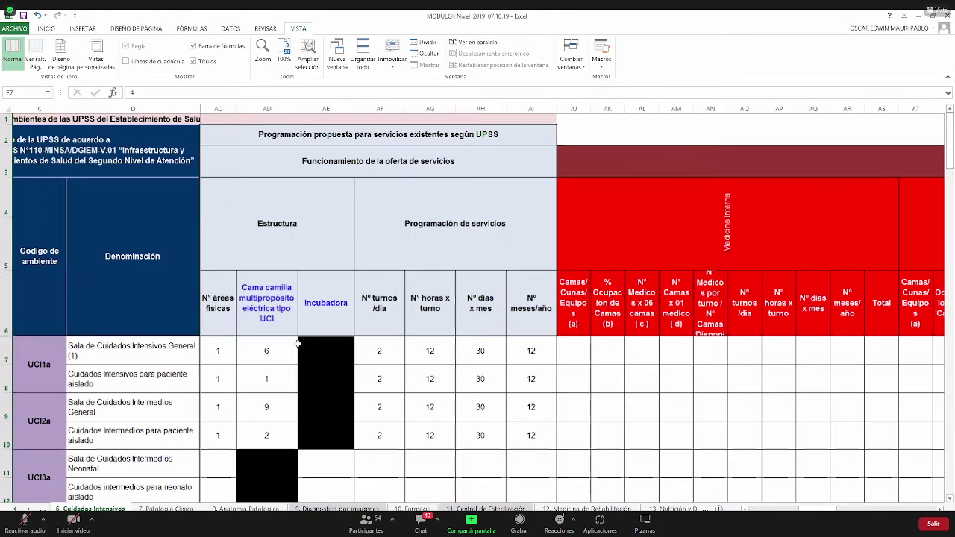
scroll(327, 291, "right", 10)
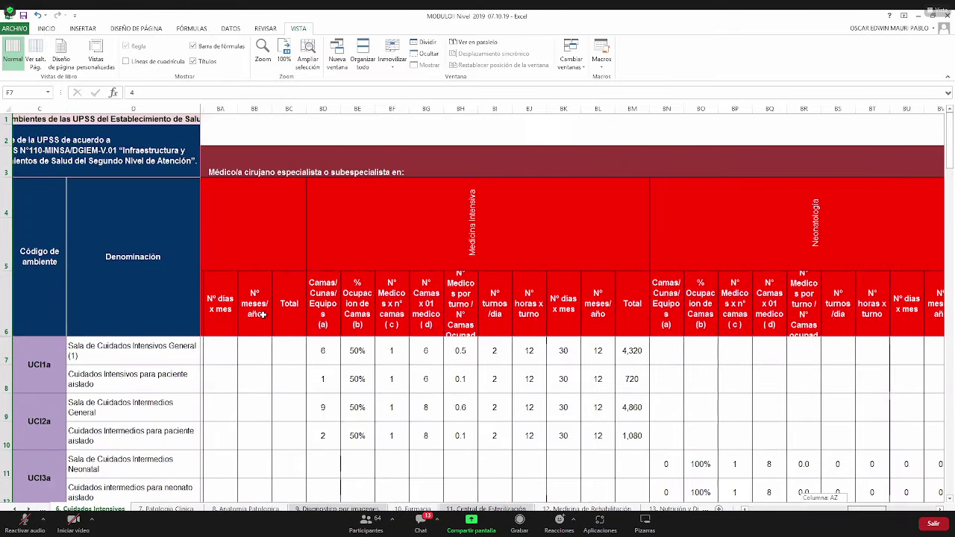
scroll(262, 314, "right", 2)
left_click(252, 363)
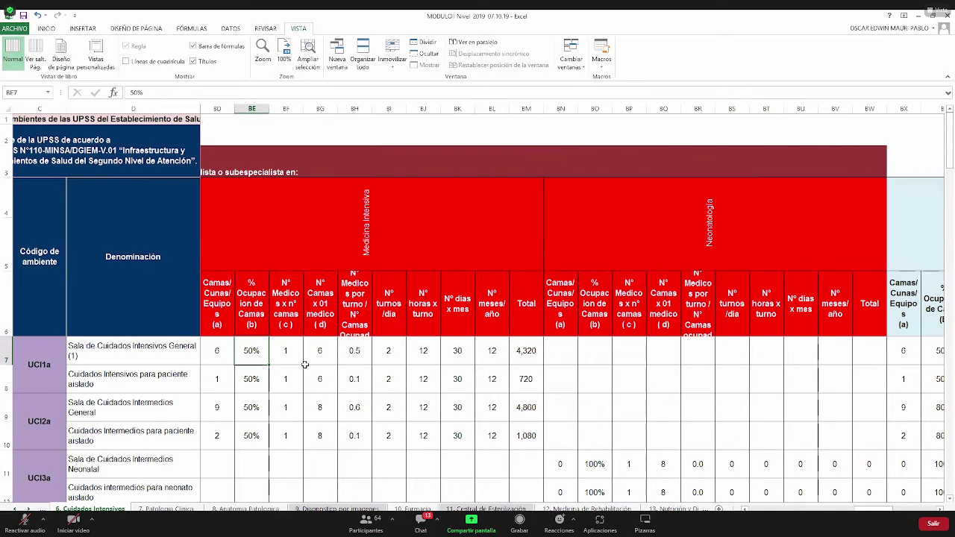
left_click_drag(285, 357, 321, 353)
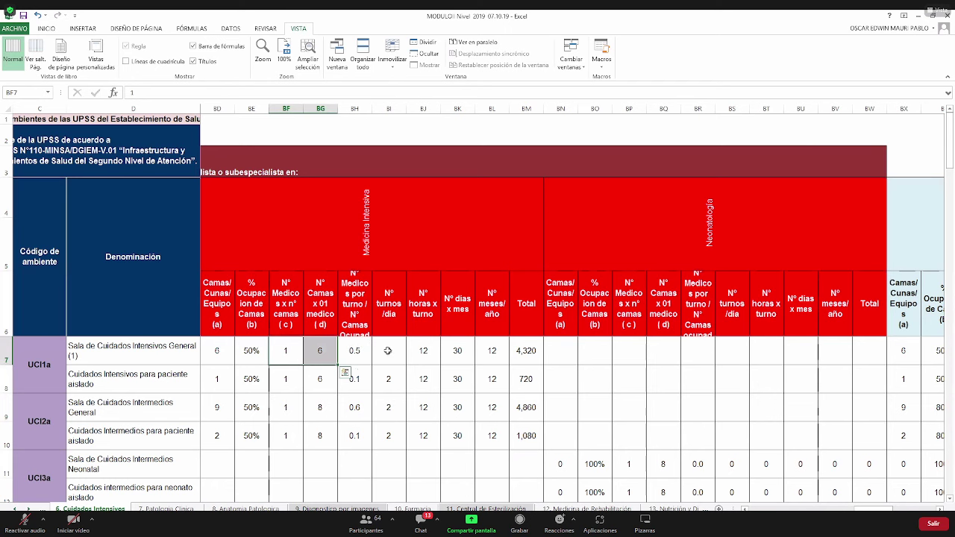
left_click_drag(390, 351, 492, 351)
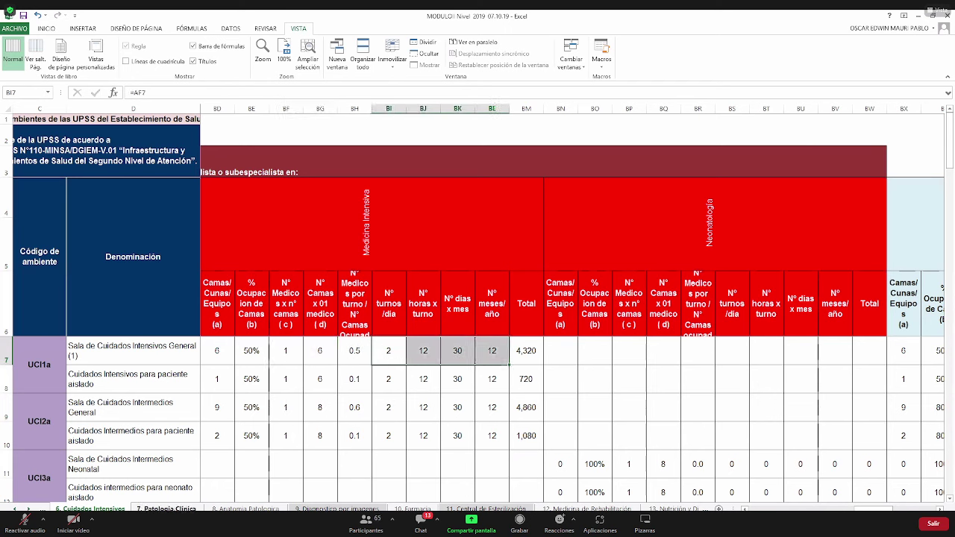
Browse the Patología Clínica, Anatomía Patológica and Diagnóstico por imágenes sheets, and open the 10. Farmacia sheet at a readable size.
left_click(166, 509)
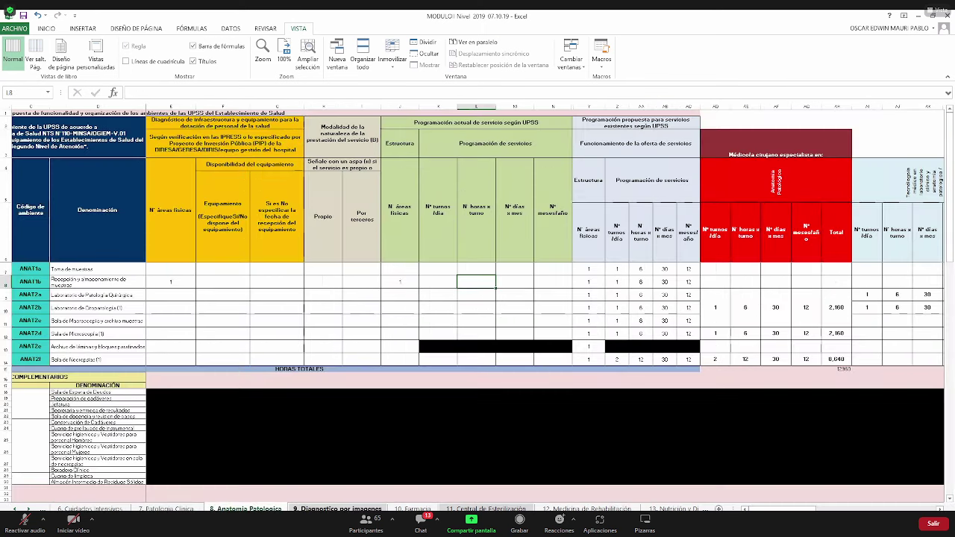
left_click(336, 509)
left_click(413, 508)
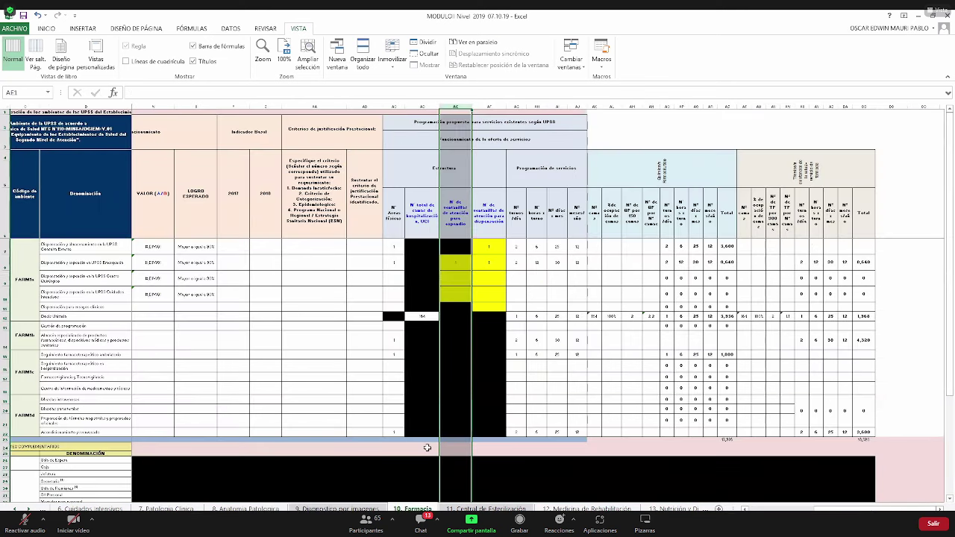
scroll(304, 401, "up", 2)
scroll(476, 401, "up", 2)
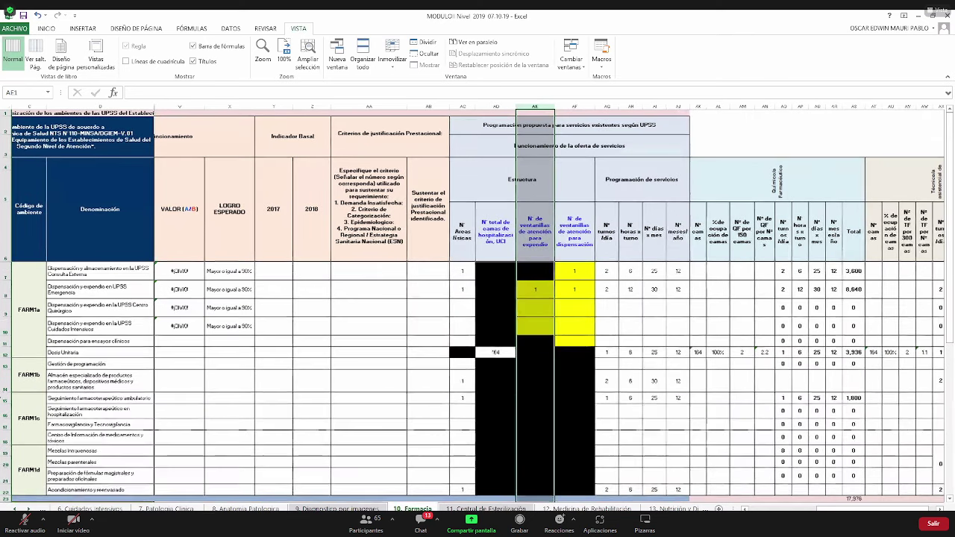
Examine the Dosis Unitaria row on the Farmacia sheet and the formula behind its total number of hospitalization and UCI beds.
scroll(453, 424, "up", 3)
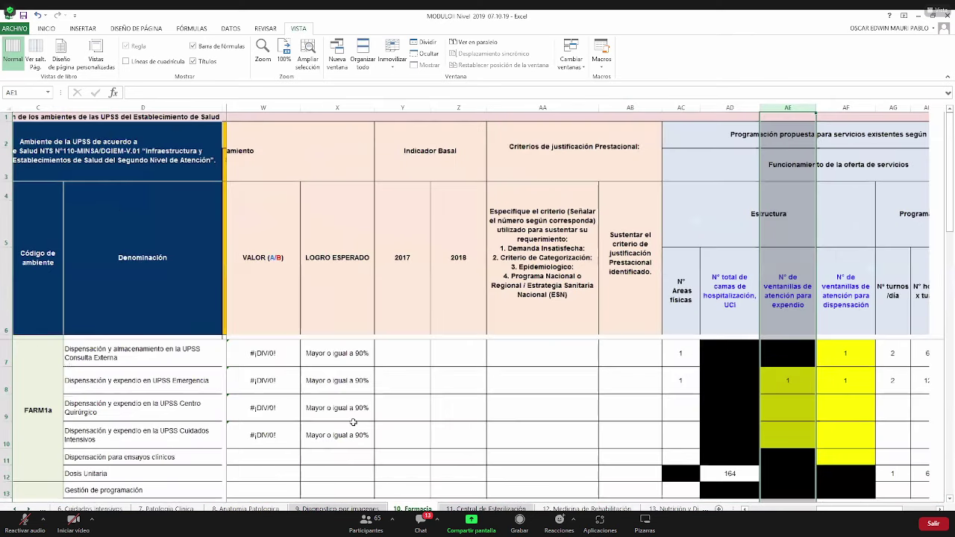
key("shift+space")
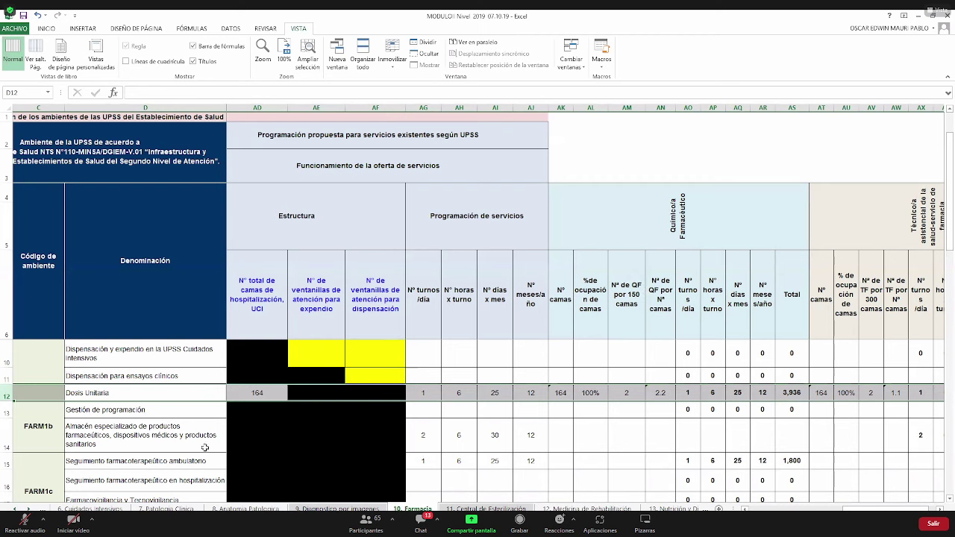
left_click(275, 399)
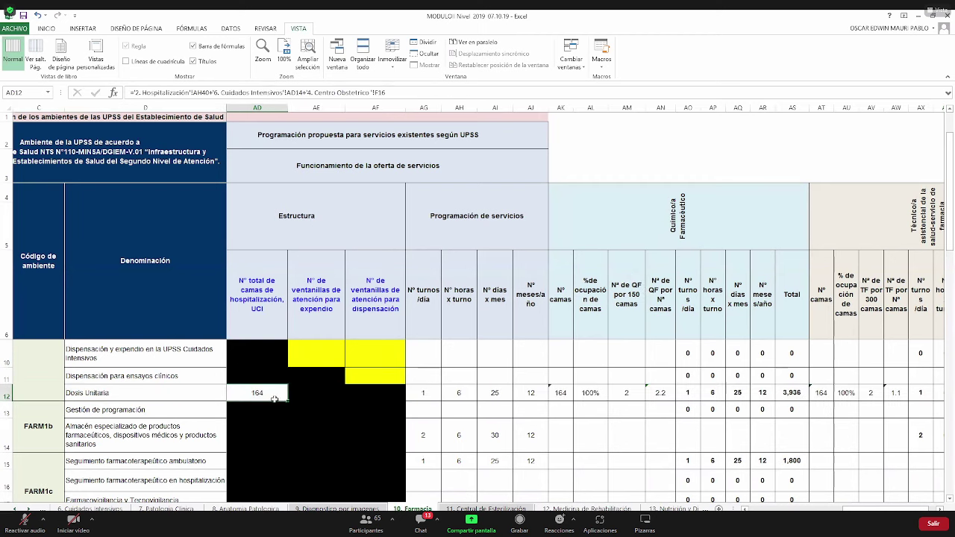
left_click(91, 509)
Inspect how Dosis Unitaria's pharmacists per number of beds and shift programming feed the formula for total Químico/a Farmacéutico/a hours.
left_click(641, 400)
left_click(660, 394)
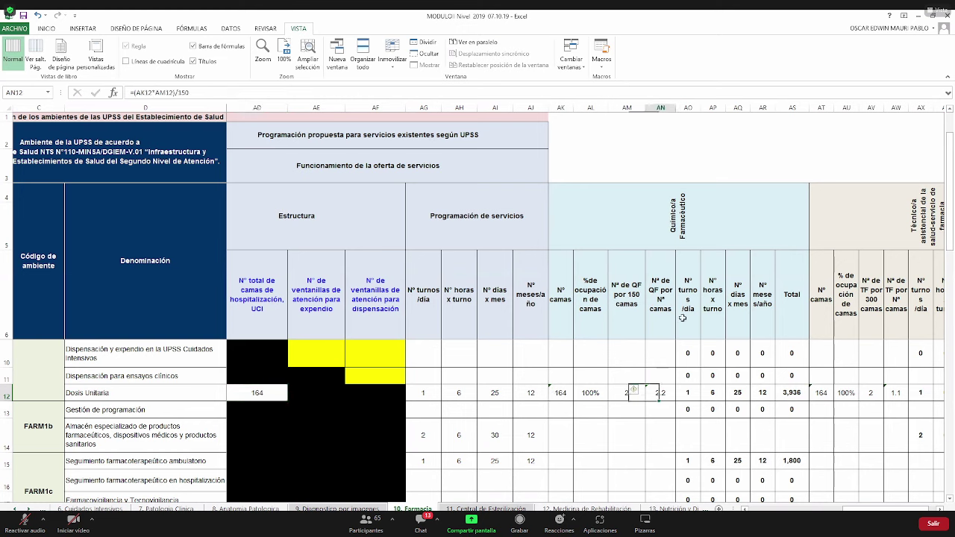
left_click_drag(686, 385, 763, 391)
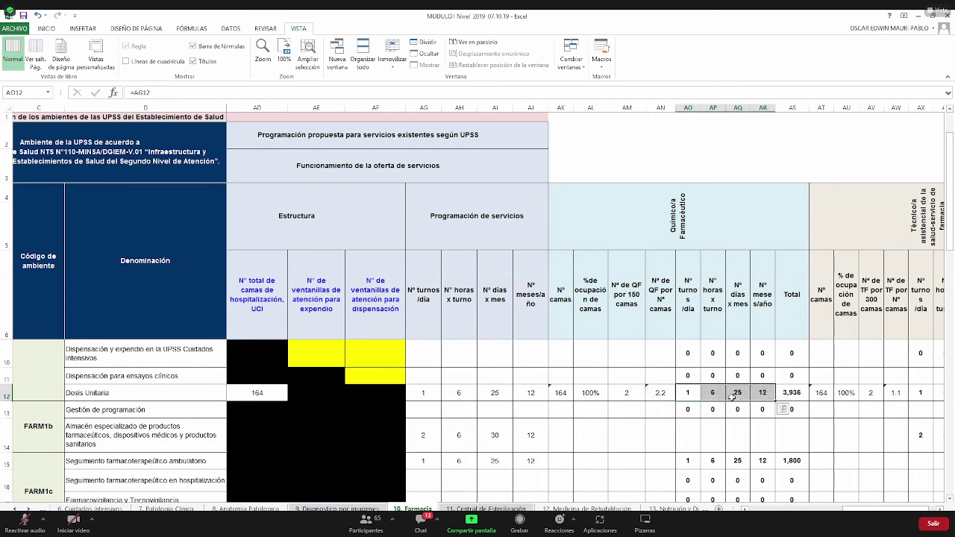
left_click(801, 394)
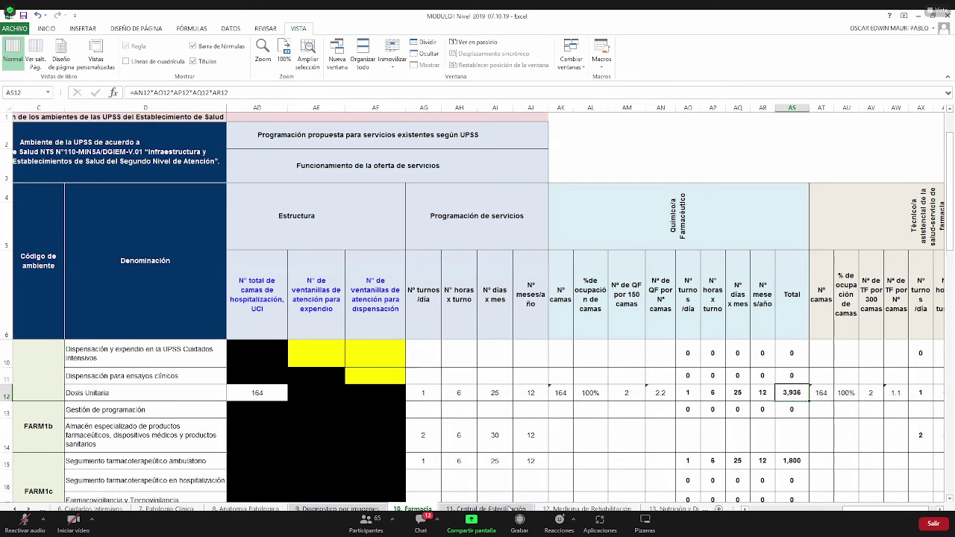
Browse the 11. Central de Esterilización sheet and go back to the 8. Anatomía Patológica sheet.
left_click(509, 509)
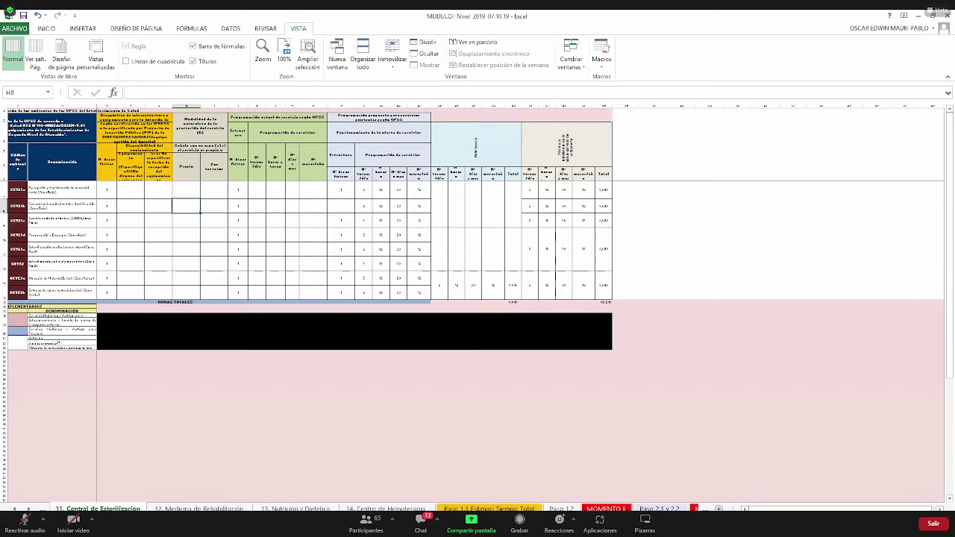
left_click(295, 509)
left_click(385, 509)
key("ctrl+Page_Down")
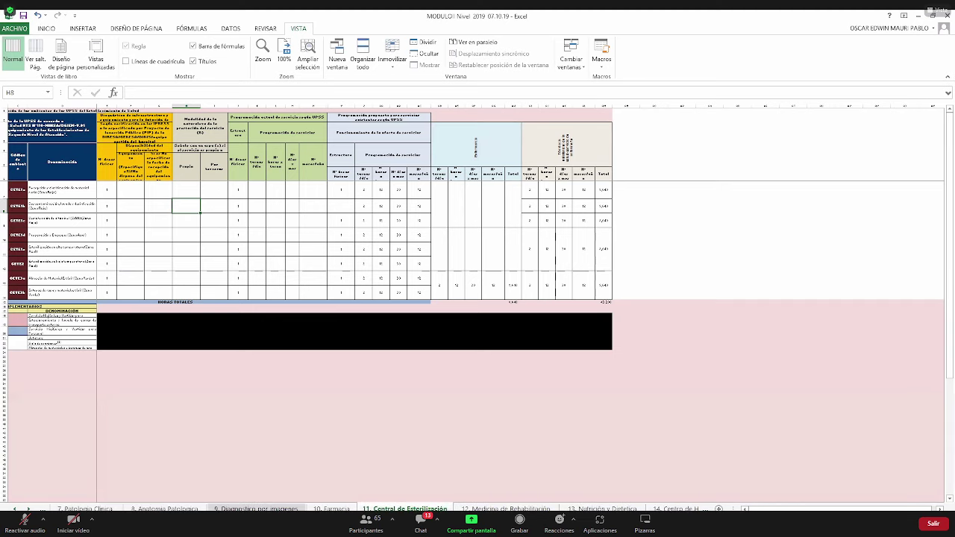
left_click(160, 507)
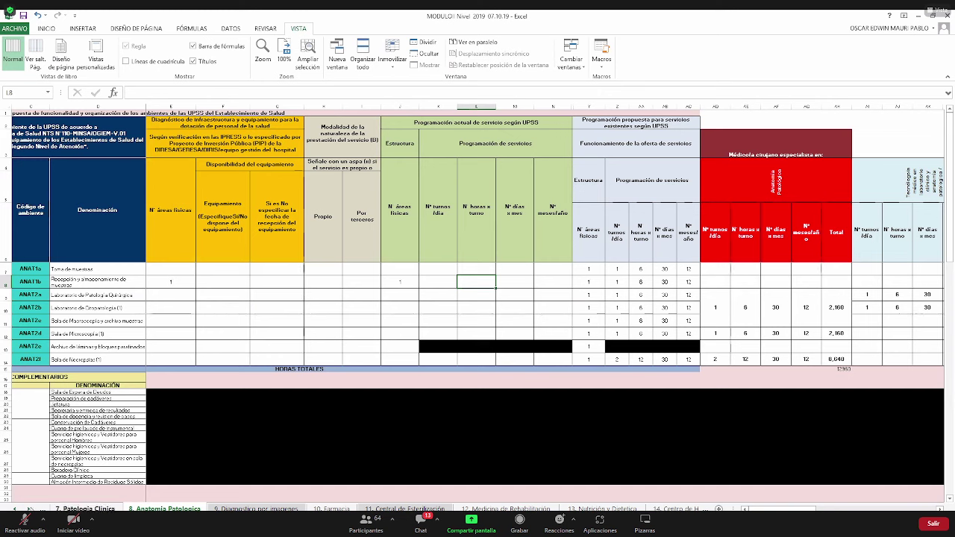
Open the Paso 1.1 Estimaci Tiempo Total sheet at a readable size and inspect the formula for Medicina Familiar y Comunitaria's total hours.
left_click(28, 509)
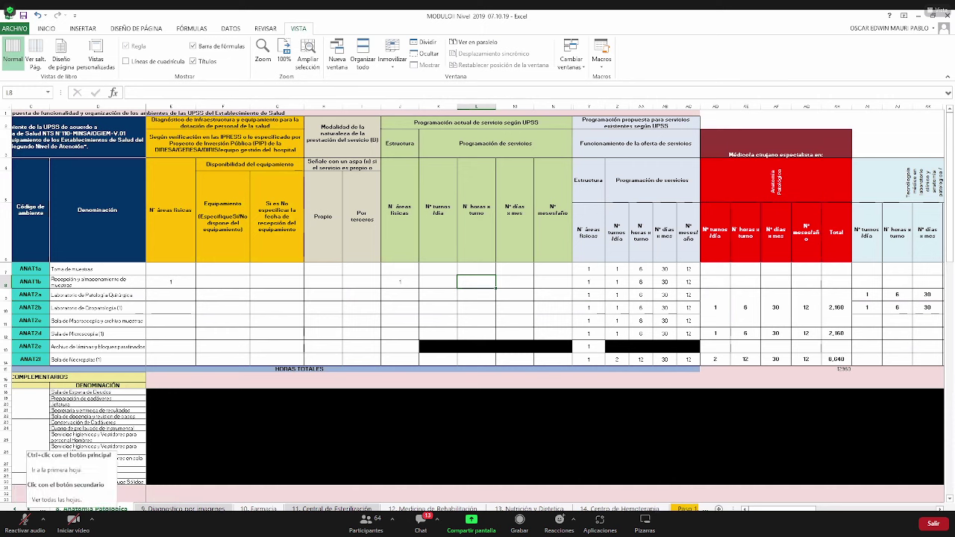
left_click(28, 509)
left_click(27, 508)
left_click(28, 509)
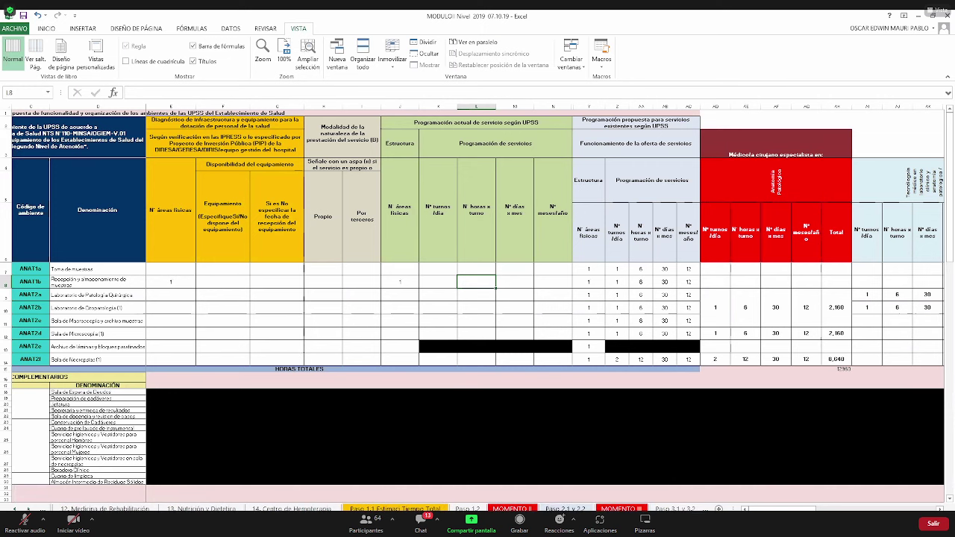
left_click(27, 509)
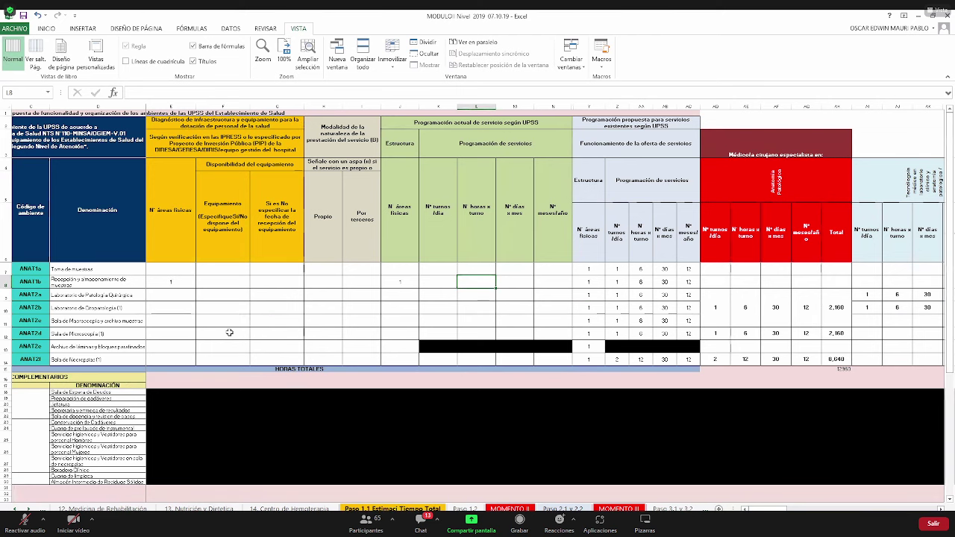
left_click(392, 508)
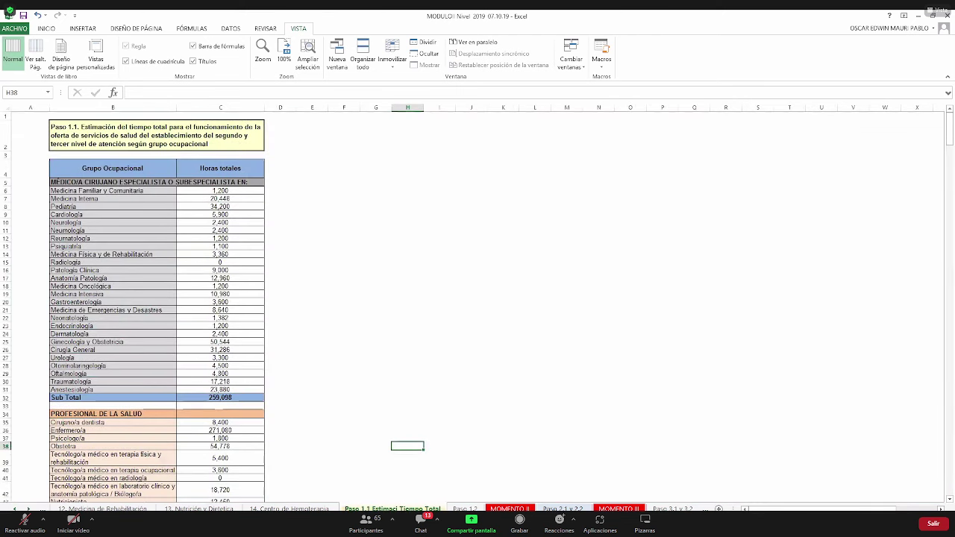
scroll(330, 356, "up", 3)
left_click_drag(358, 358, 30, 358)
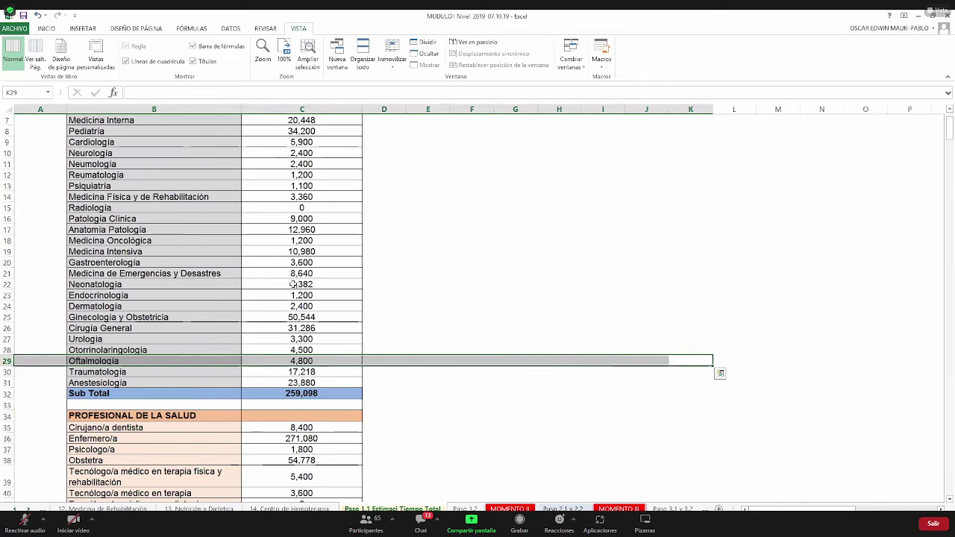
scroll(337, 222, "up", 2)
left_click(336, 223)
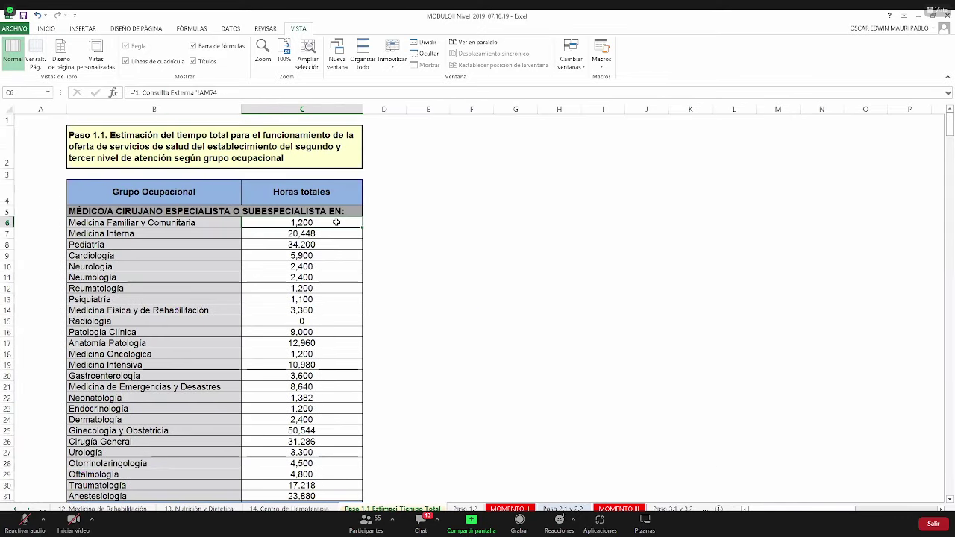
Review the medical specialties and their Horas totales from Medicina Familiar y Comunitaria down to Anestesiología.
left_click_drag(337, 222, 328, 498)
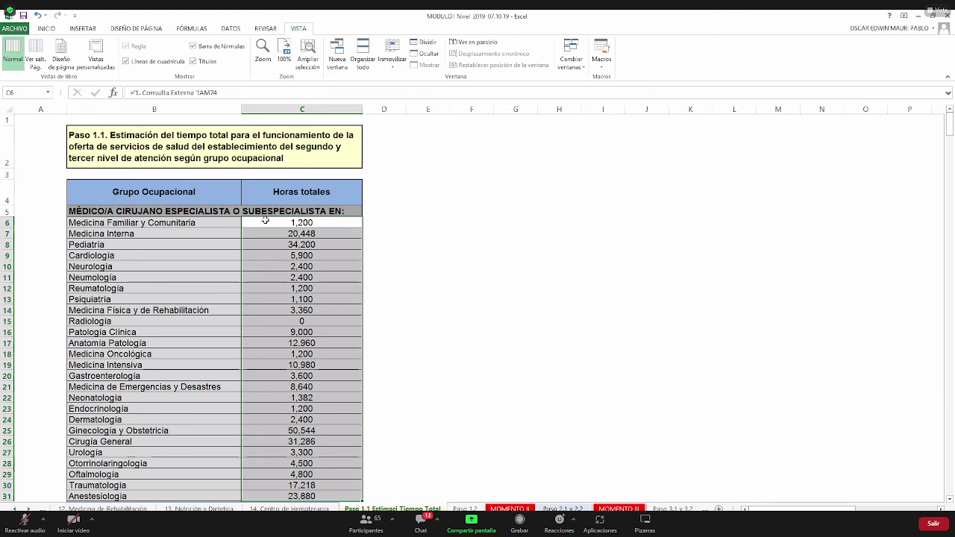
left_click_drag(265, 221, 274, 410)
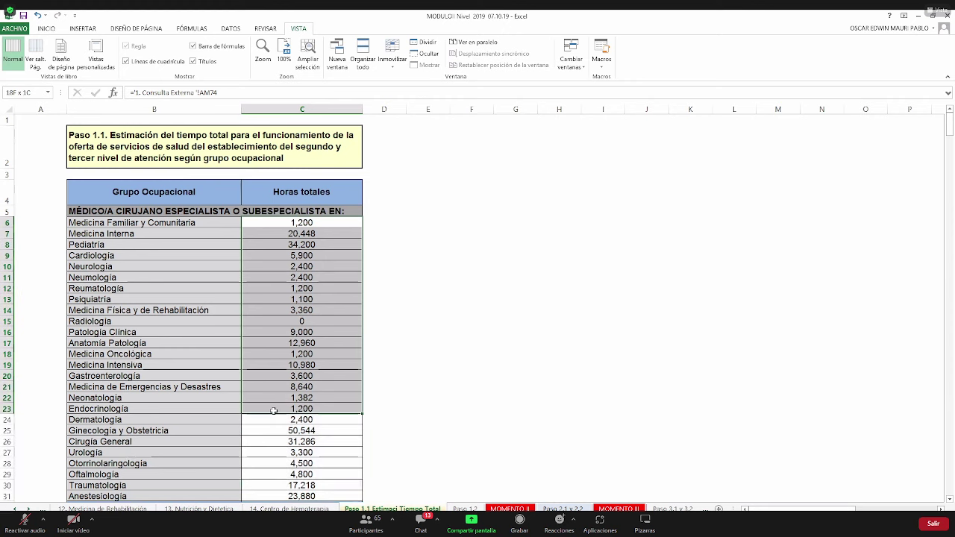
left_click_drag(274, 410, 311, 447)
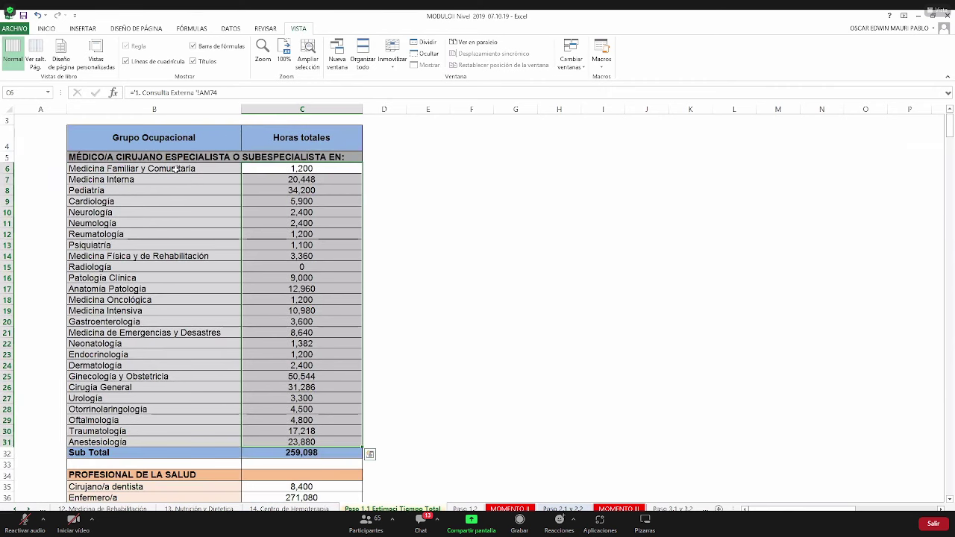
left_click_drag(199, 169, 189, 431)
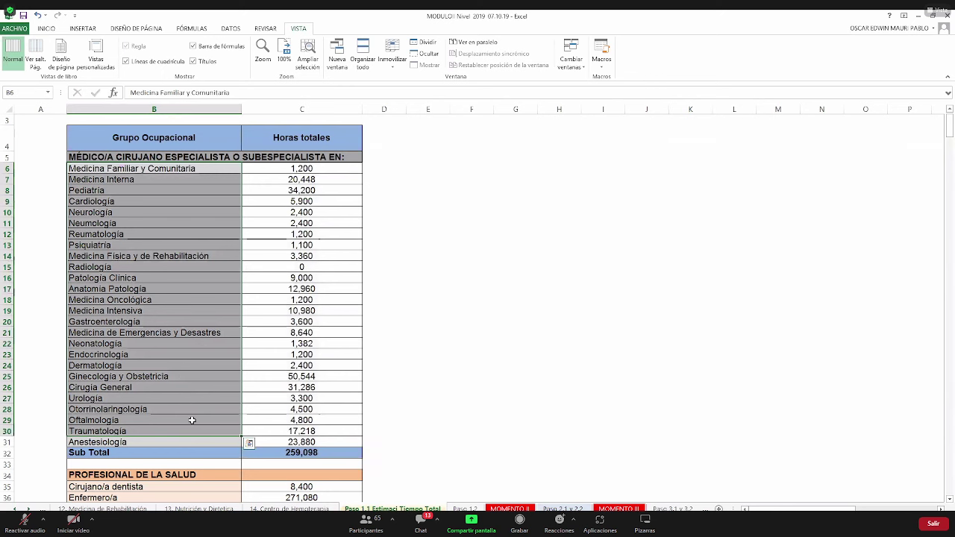
Review the Profesional de la Salud and Técnico Asistencial de la Salud groups in the Paso 1.1 table.
scroll(193, 420, "down", 5)
left_click_drag(186, 307, 188, 439)
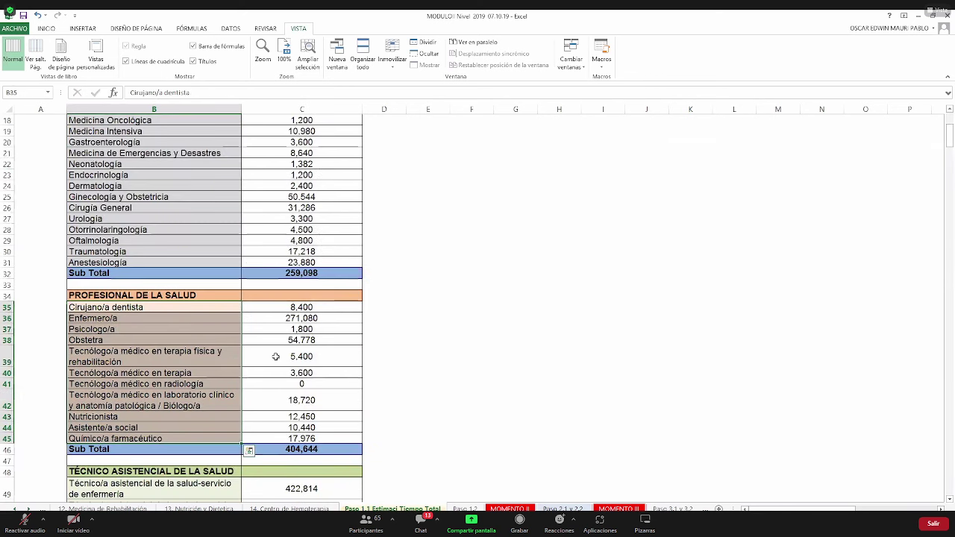
scroll(233, 464, "down", 4)
left_click_drag(233, 357, 353, 461)
Inspect how Pediatría's total hours draw on several UPSS sheets, and highlight the specialists' hours through Neonatología.
scroll(351, 366, "up", 10)
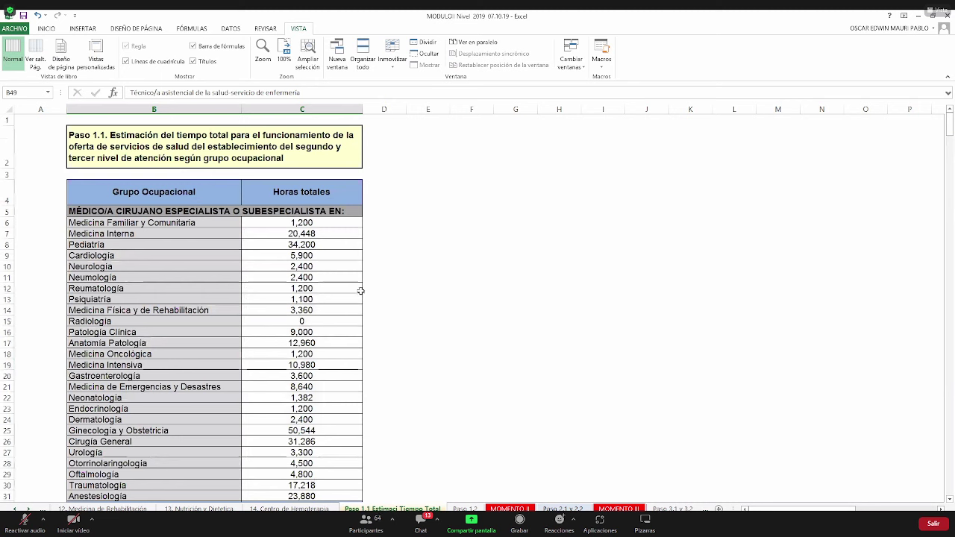
left_click_drag(288, 249, 288, 340)
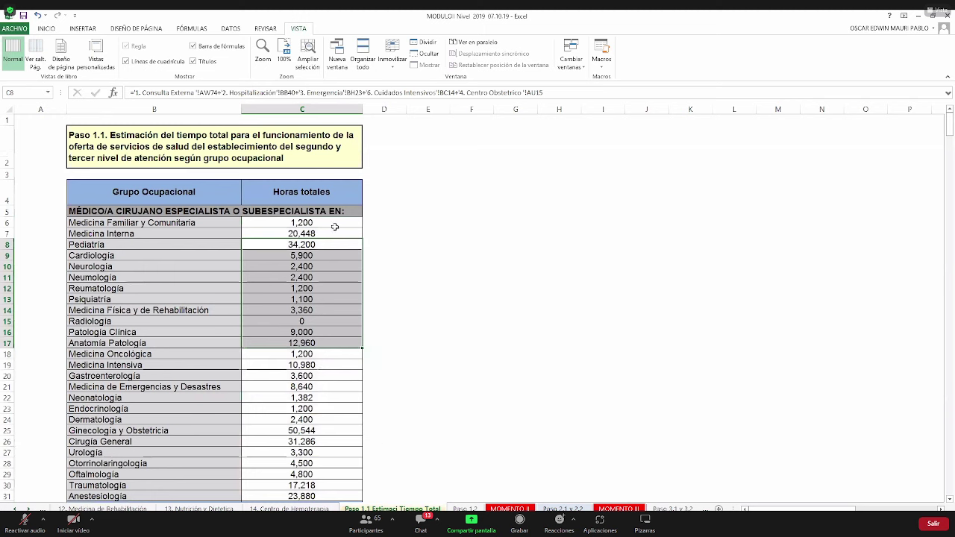
left_click_drag(335, 228, 321, 400)
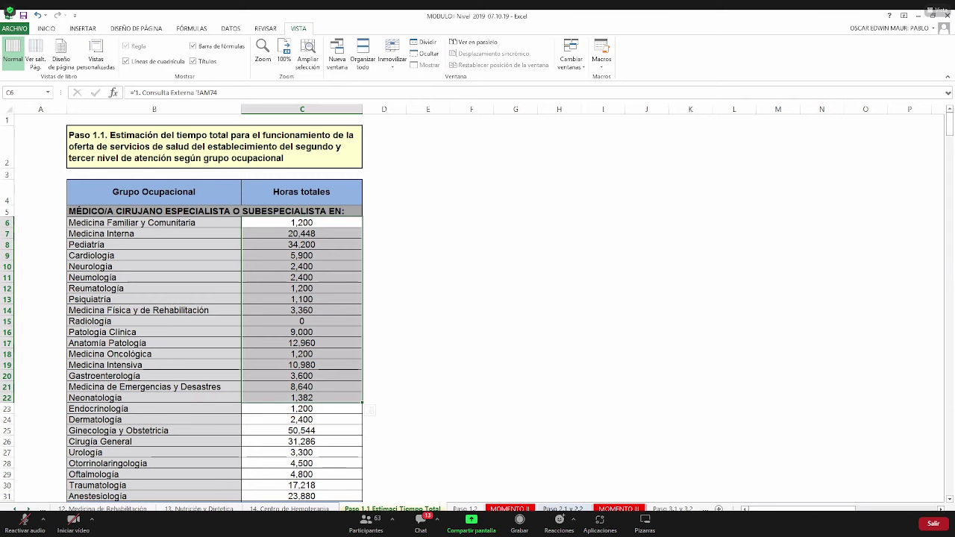
Open the Paso 1.2 sheet and view its consolidated RHUS needs table from the beginning at a readable size.
left_click(465, 509)
scroll(298, 324, "up", 4)
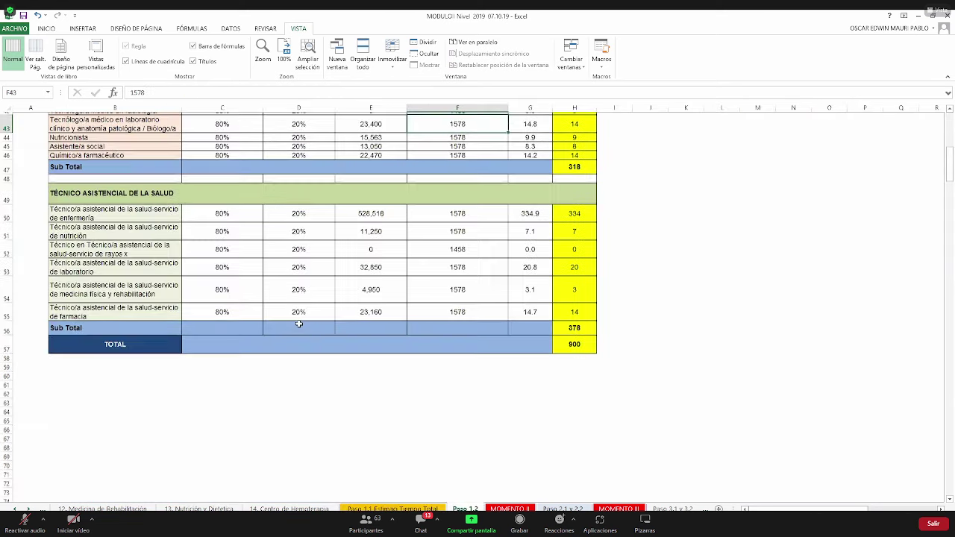
scroll(294, 330, "up", 7)
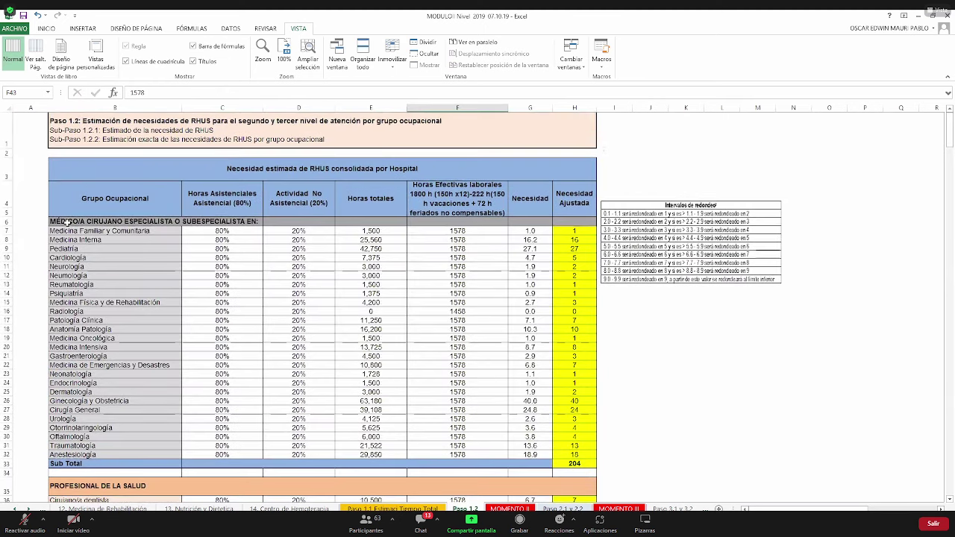
scroll(314, 206, "up", 1, "ctrl")
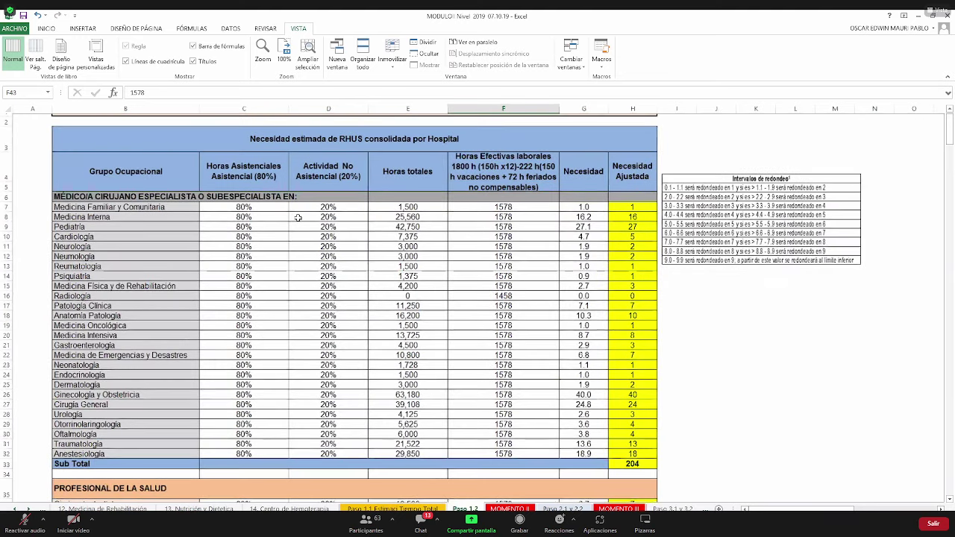
scroll(297, 218, "up", 1, "ctrl")
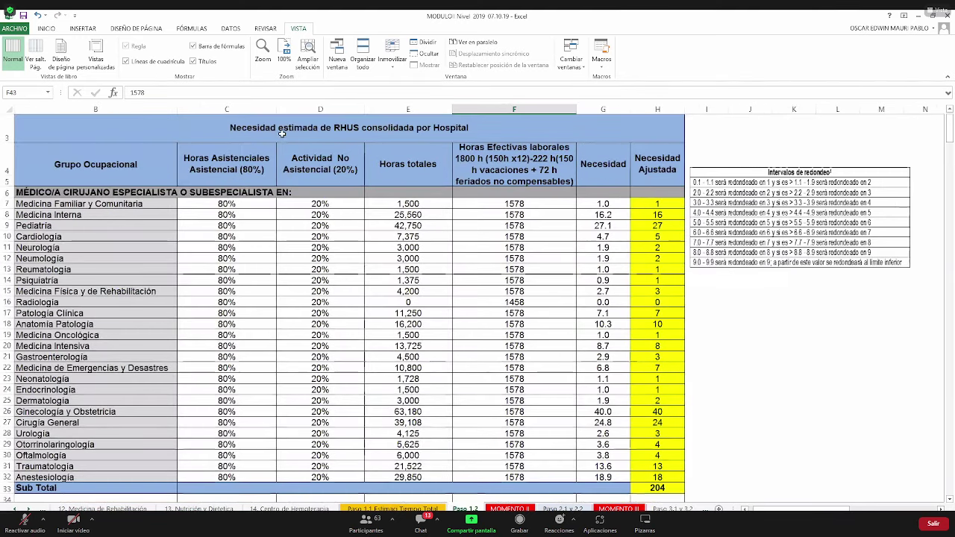
Examine the Horas Asistenciales (80%) column of the consolidated RHUS needs table.
left_click_drag(227, 225, 227, 246)
scroll(285, 107, "down", 2)
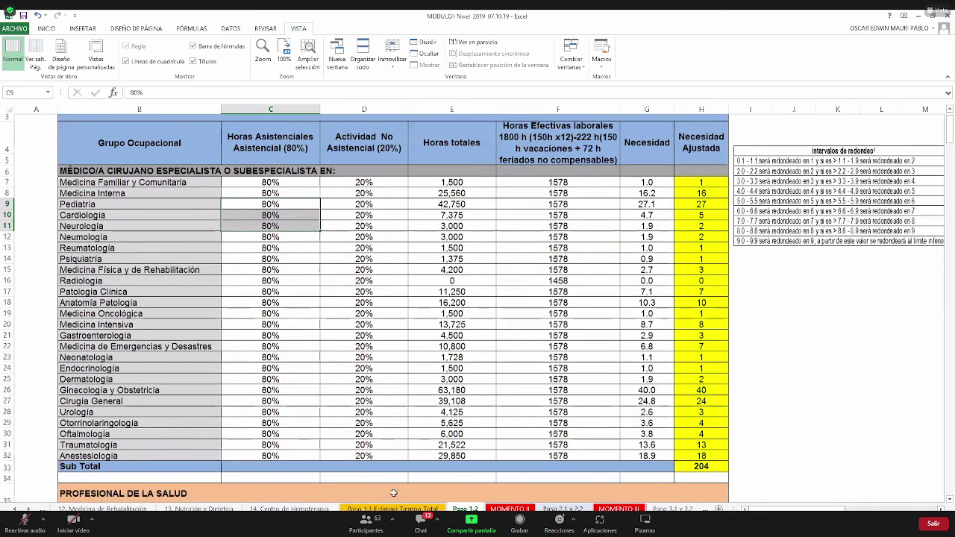
scroll(286, 106, "up", 2)
left_click(286, 109)
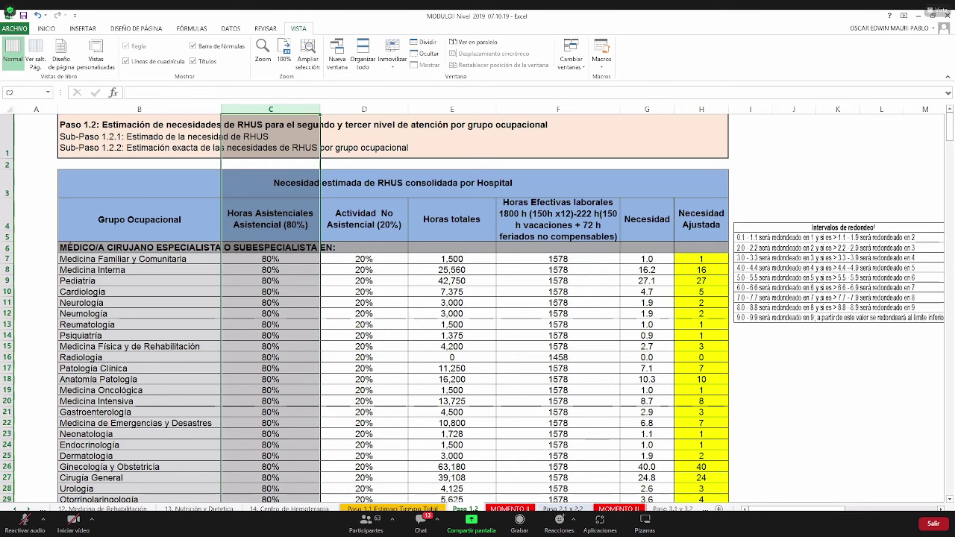
Return to the Paso 1.1 table and check the total hours recorded for Medicina Familiar y Comunitaria.
key("ctrl+Page_Up")
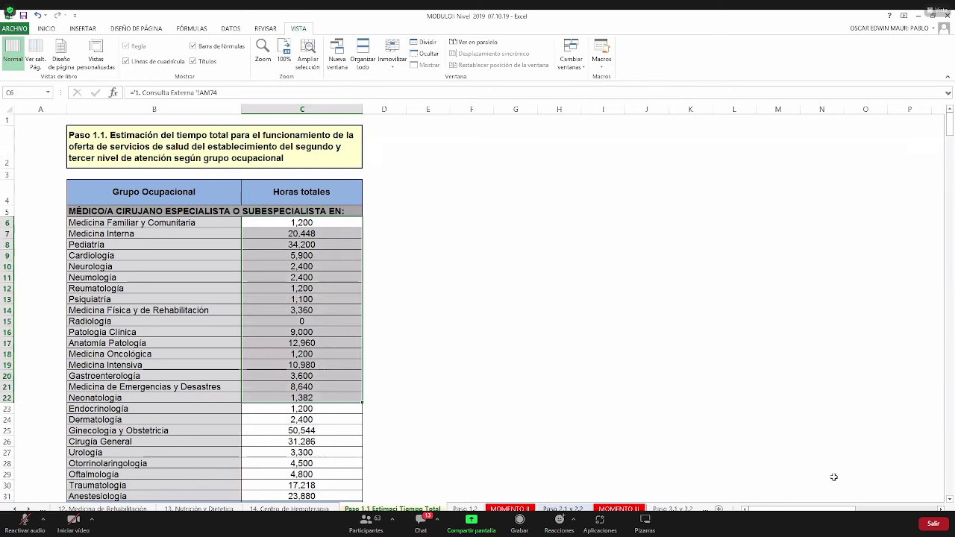
scroll(187, 390, "down", 1)
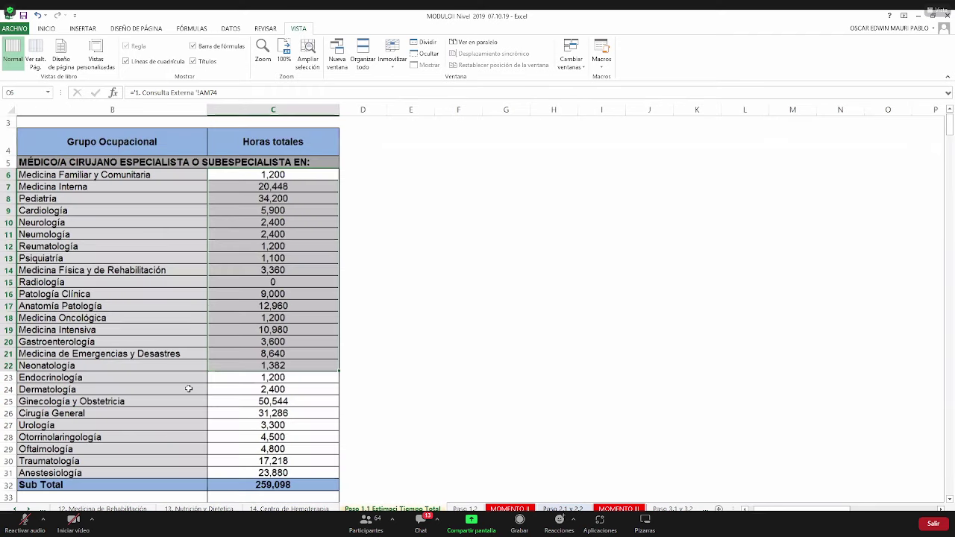
scroll(282, 246, "up", 1)
scroll(282, 246, "up", 1, "ctrl")
left_click(285, 243)
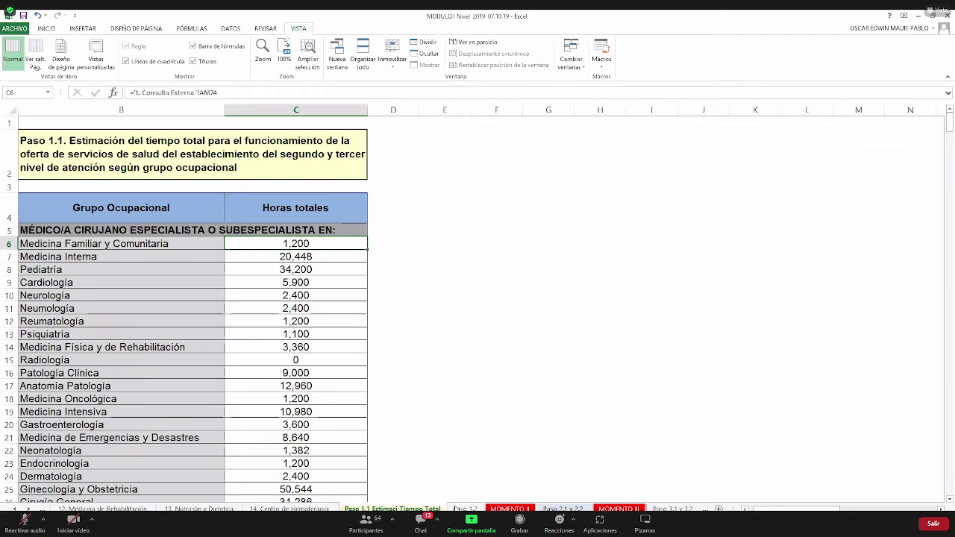
Go back to Paso 1.2 and examine the Horas totales column and the Horas Efectivas laborales heading.
left_click(458, 509)
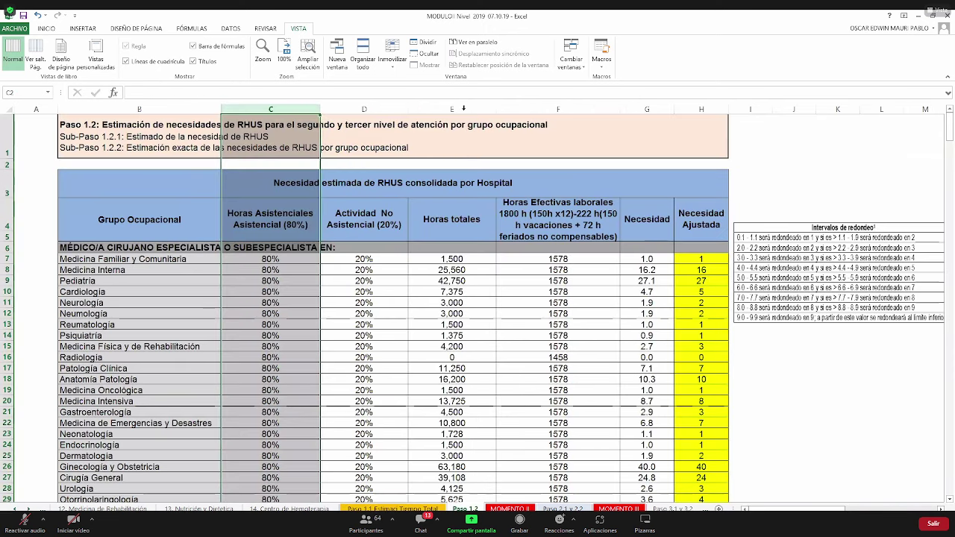
left_click(464, 108)
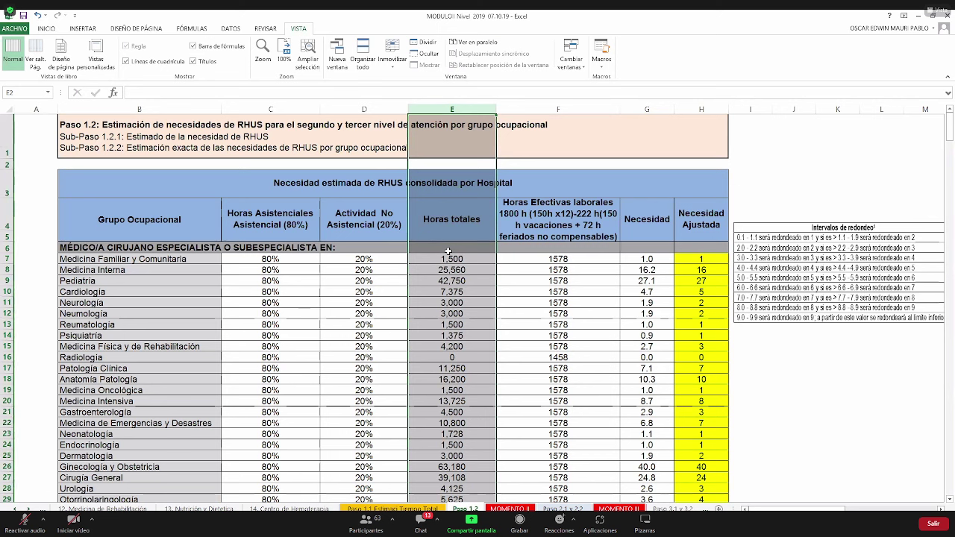
left_click(527, 214)
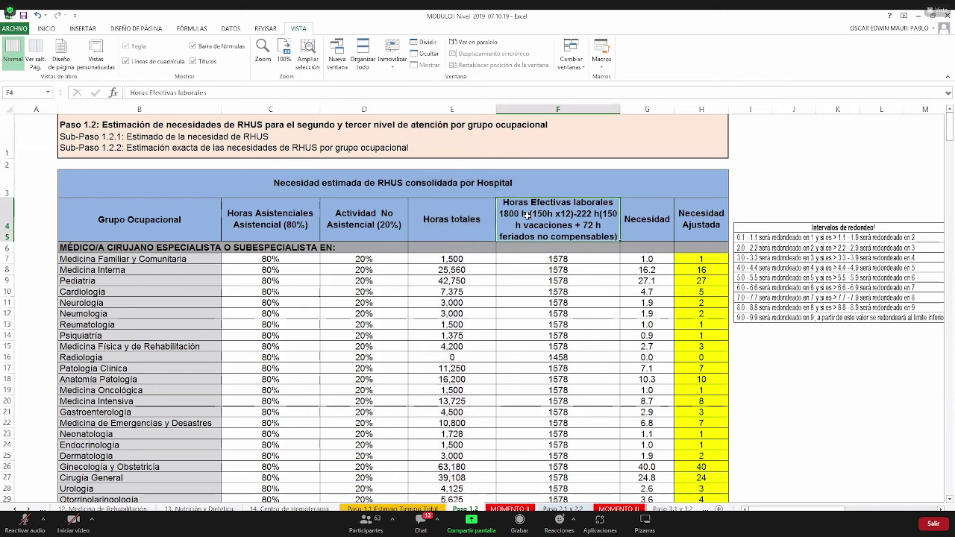
Make the header row taller so the full Horas Efectivas laborales heading fits in its cell.
left_click(8, 226)
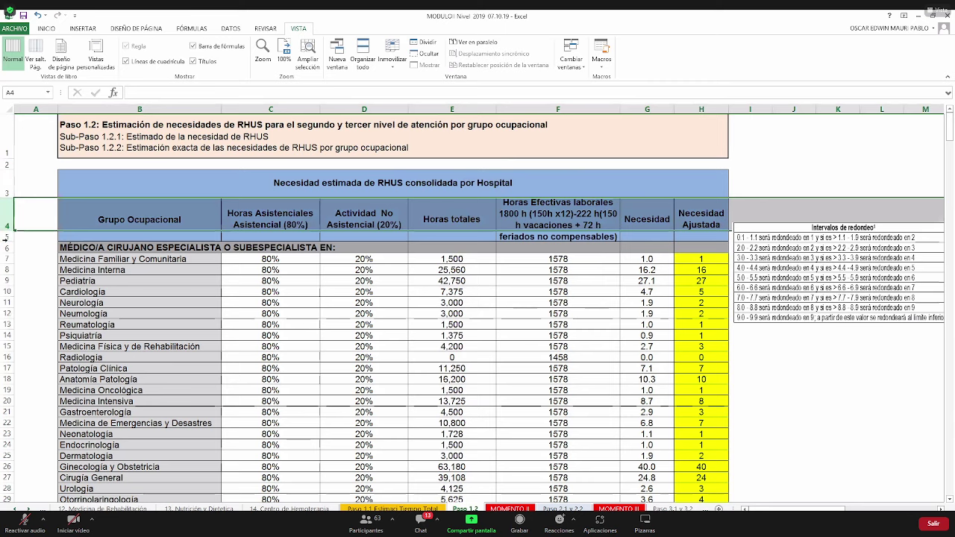
left_click(539, 218)
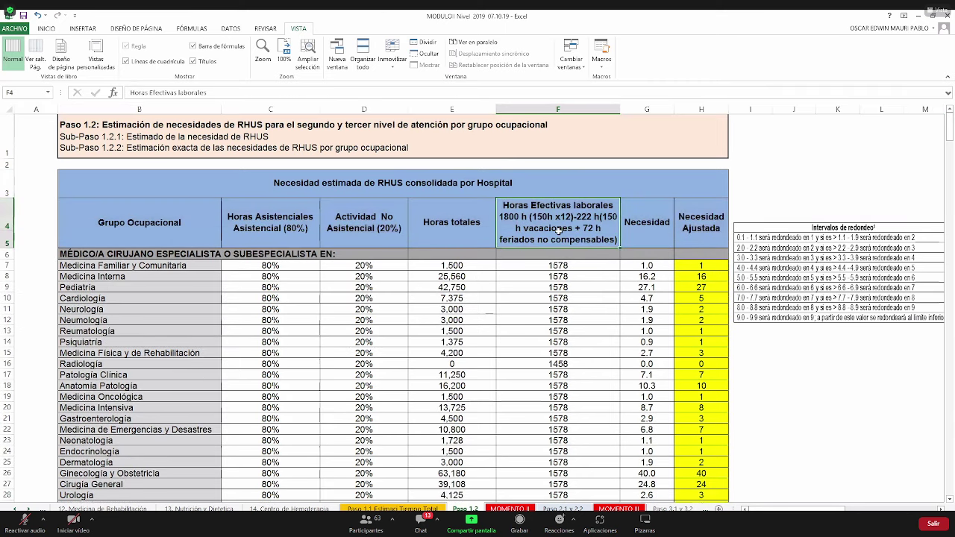
Open the Horas Efectivas laborales heading text and highlight its 150h x12 and 1800 h parts.
double_click(595, 218)
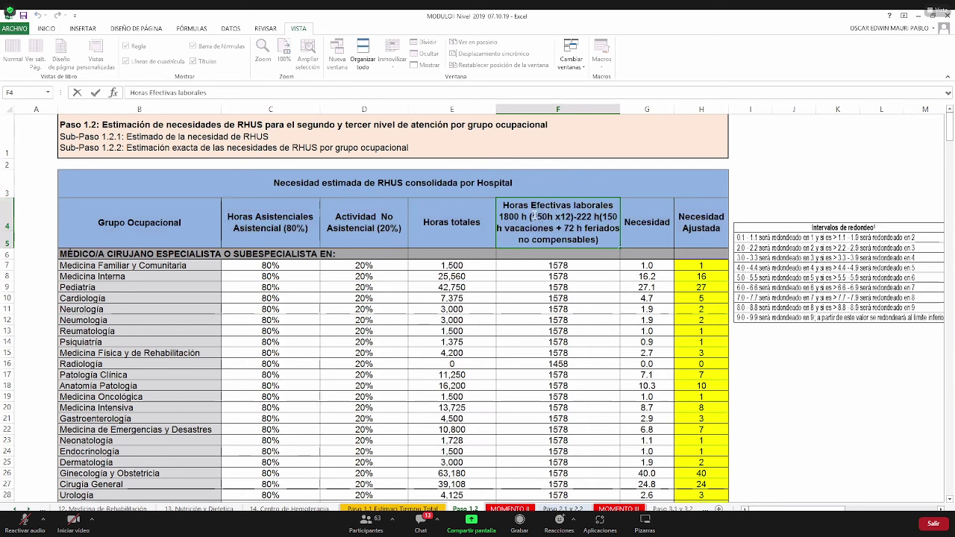
left_click_drag(531, 217, 555, 216)
left_click_drag(557, 216, 570, 216)
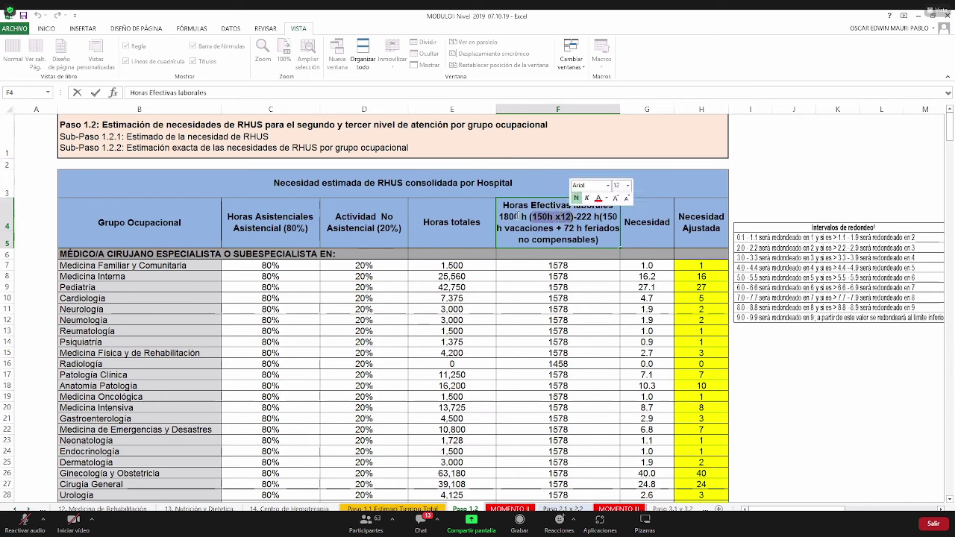
left_click_drag(500, 217, 526, 220)
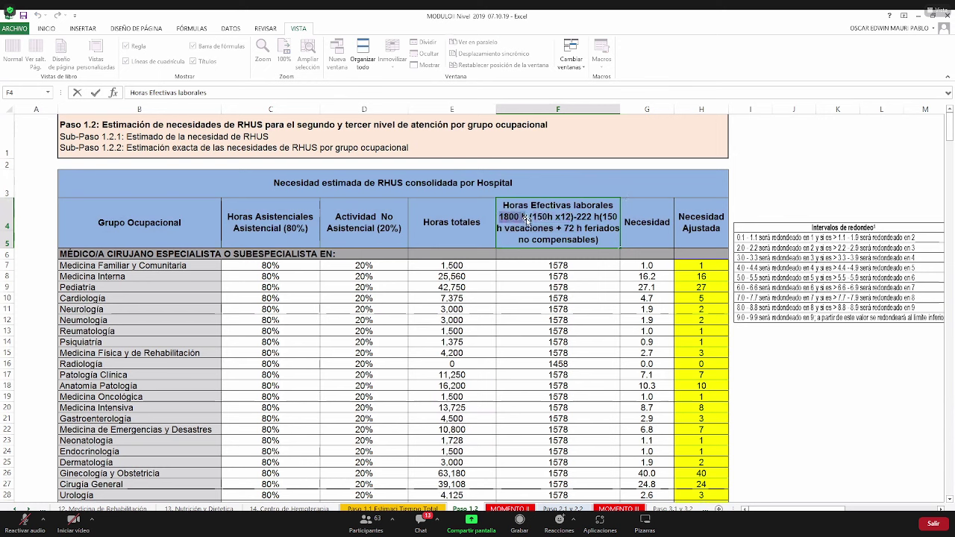
left_click(588, 218)
Highlight the vacaciones and feriados no compensables deductions in the Horas Efectivas laborales heading.
left_click_drag(595, 217, 551, 227)
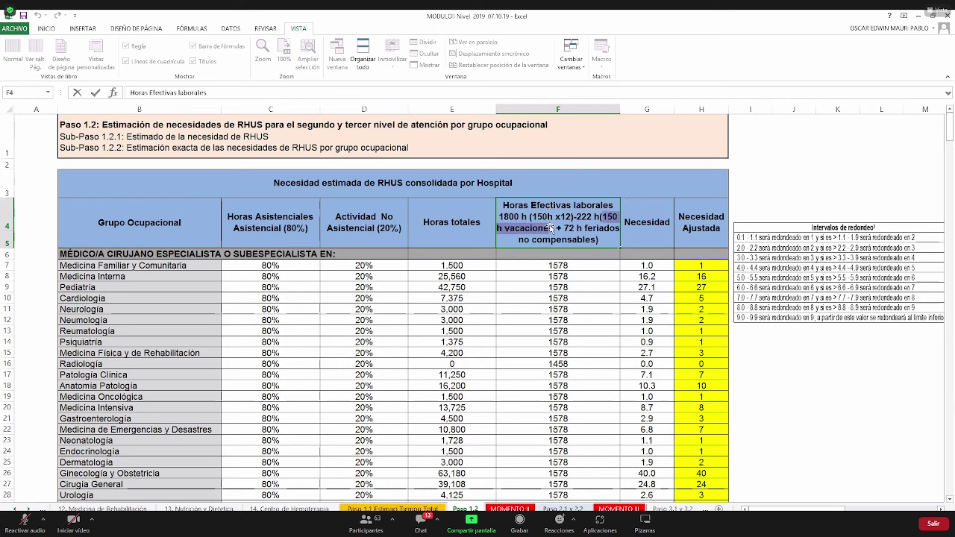
left_click_drag(550, 227, 595, 239)
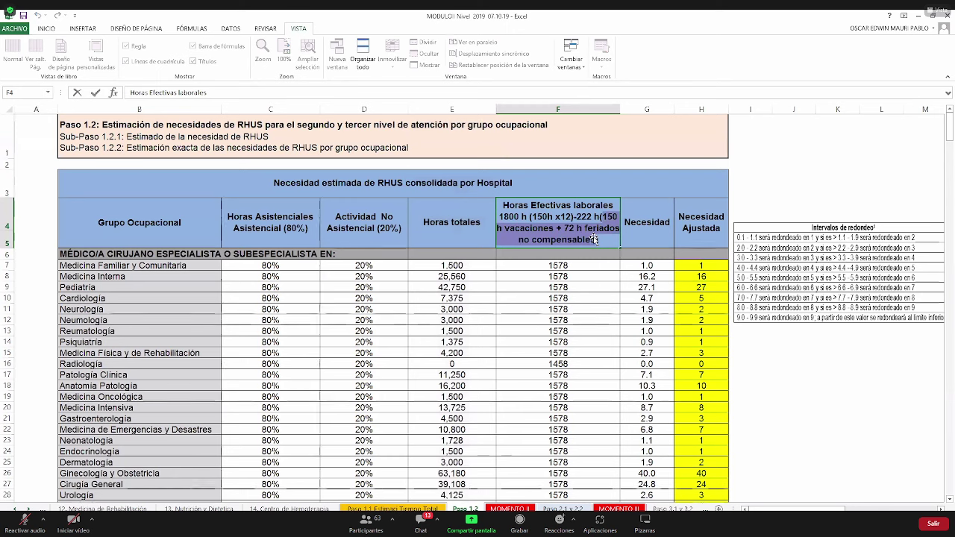
left_click_drag(593, 236, 595, 239)
left_click(561, 233)
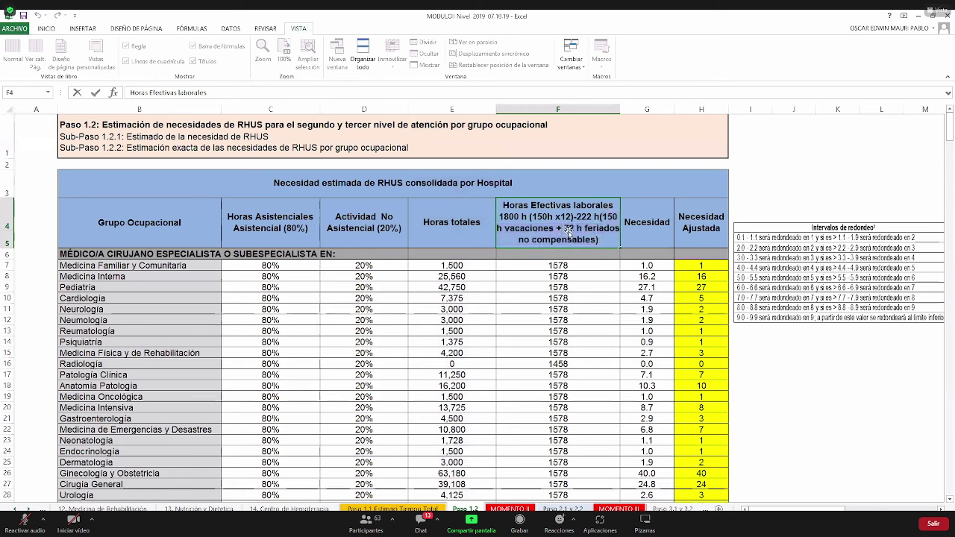
double_click(568, 228)
Highlight the 1800 h minus 222 h calculation in the heading and check Medicina Familiar y Comunitaria's effective hours.
left_click_drag(500, 217, 528, 217)
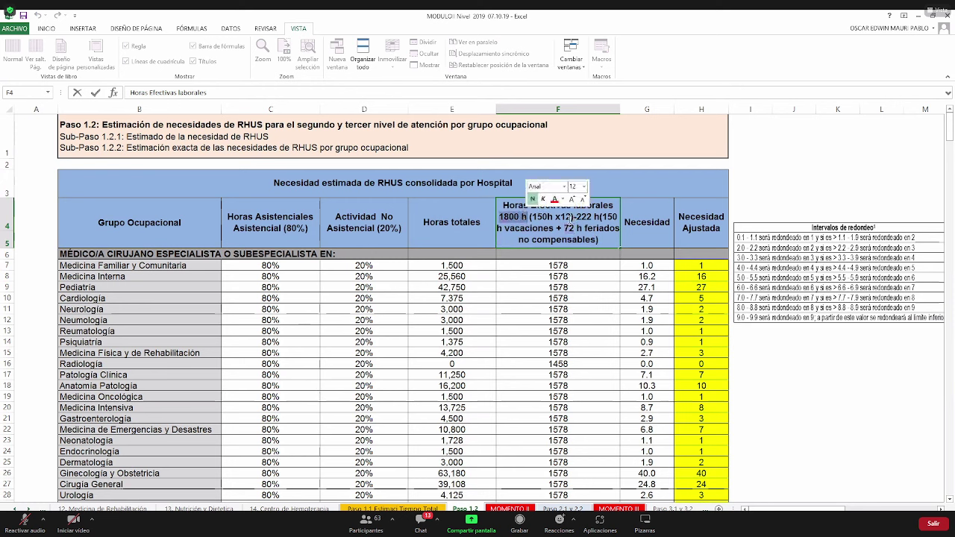
left_click_drag(603, 216, 600, 240)
left_click_drag(501, 217, 594, 218)
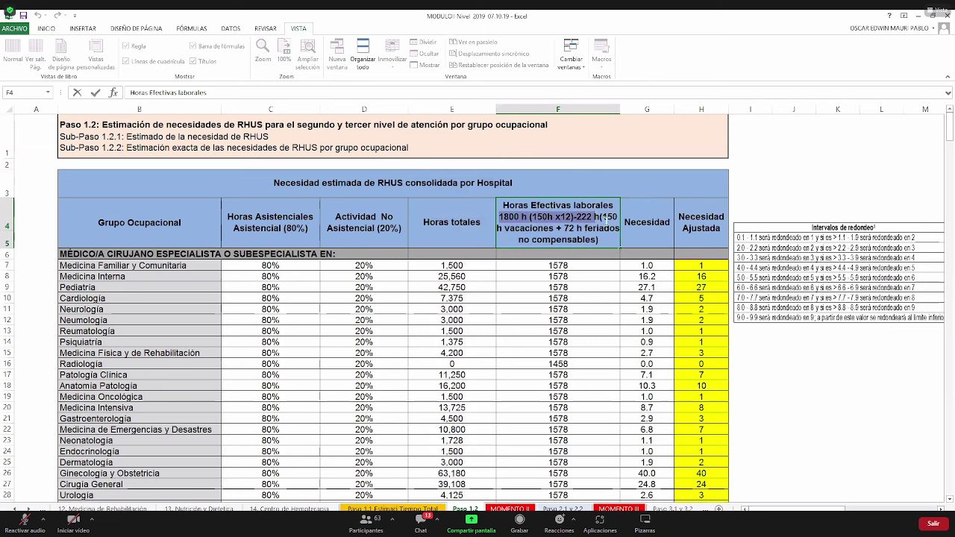
left_click(576, 265)
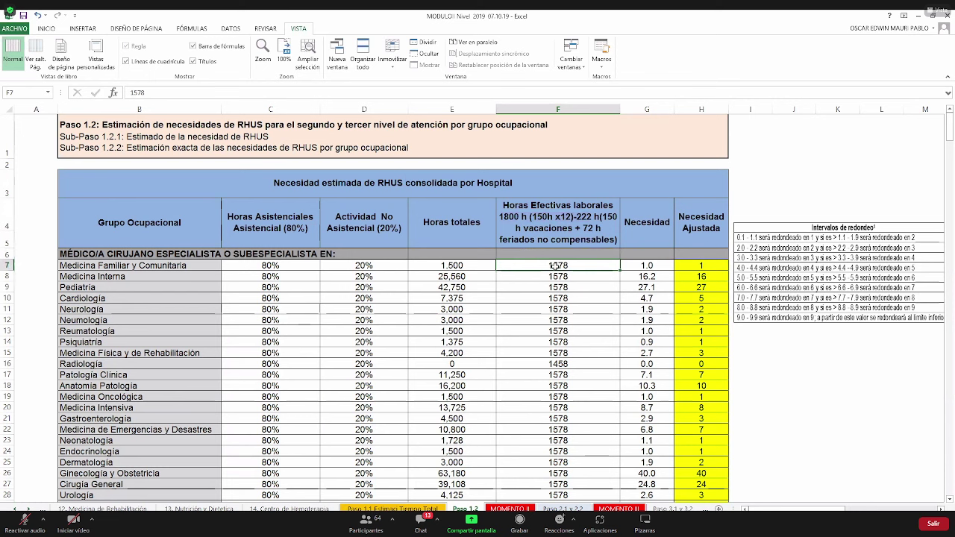
Compare the Horas totales and Horas Efectivas laborales columns with Necesidad and inspect the Necesidad formula for Medicina Familiar y Comunitaria.
left_click(430, 108)
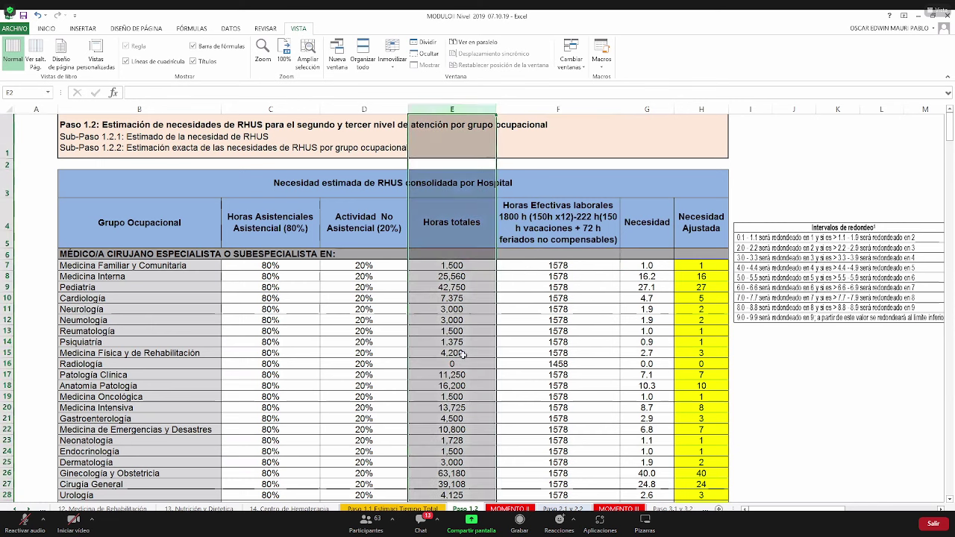
left_click(558, 109)
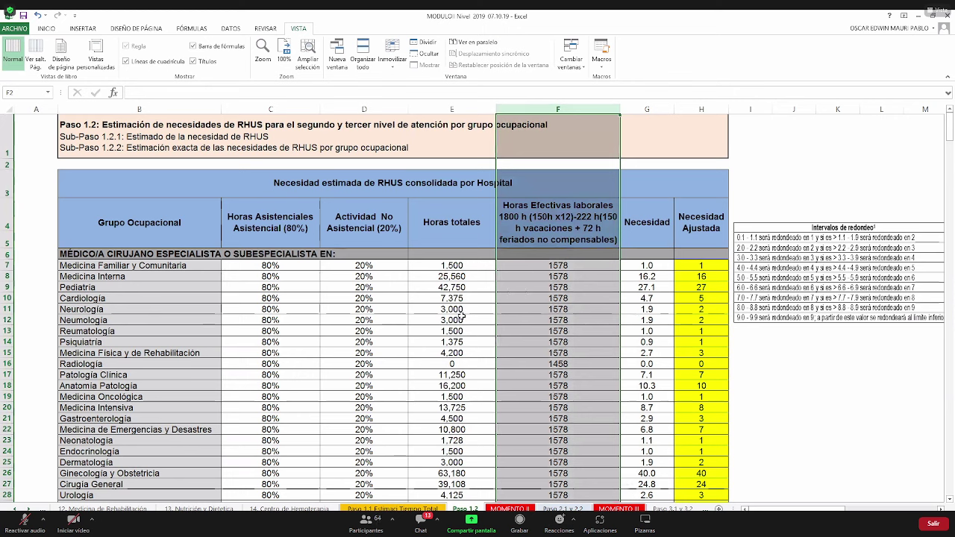
left_click(534, 317)
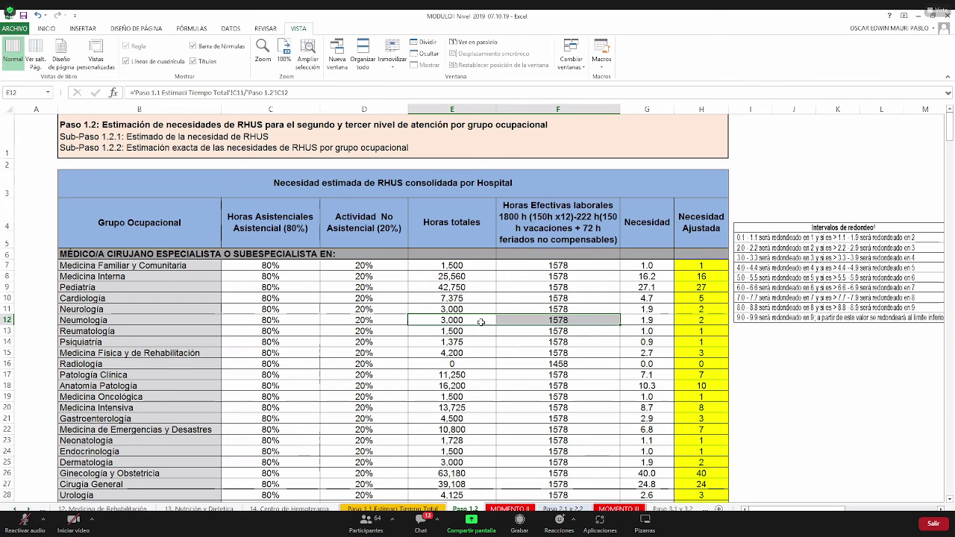
left_click(649, 108)
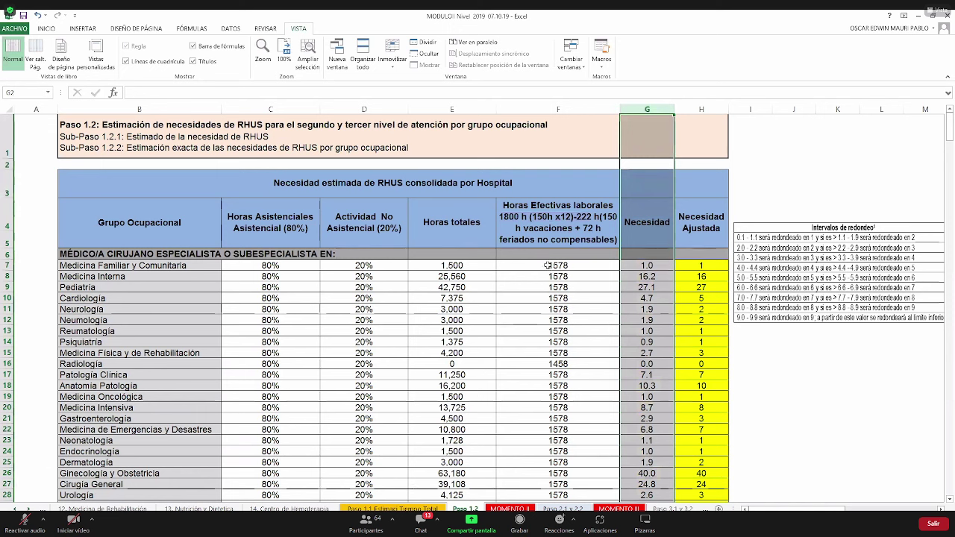
left_click(645, 264)
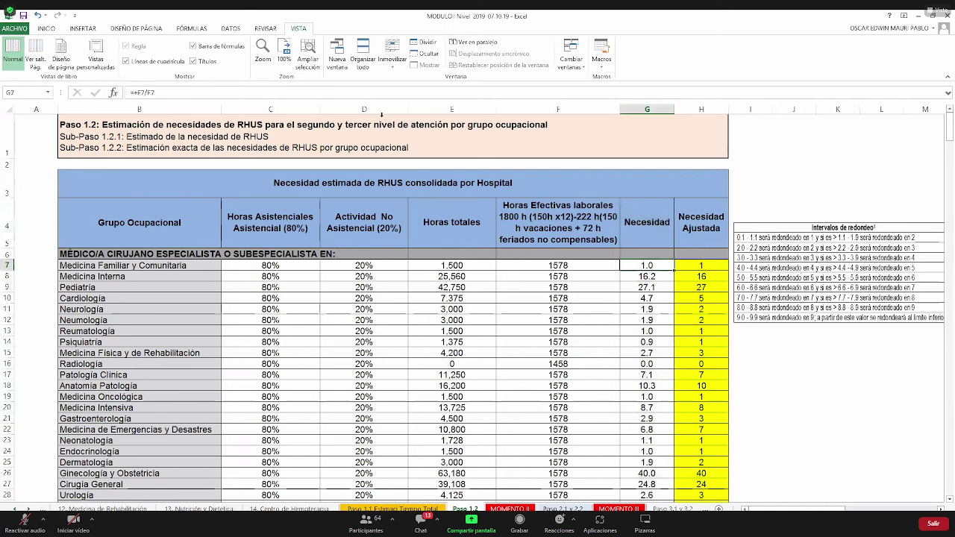
Show the Necesidad value of Medicina Familiar y Comunitaria with three decimal places.
left_click(46, 28)
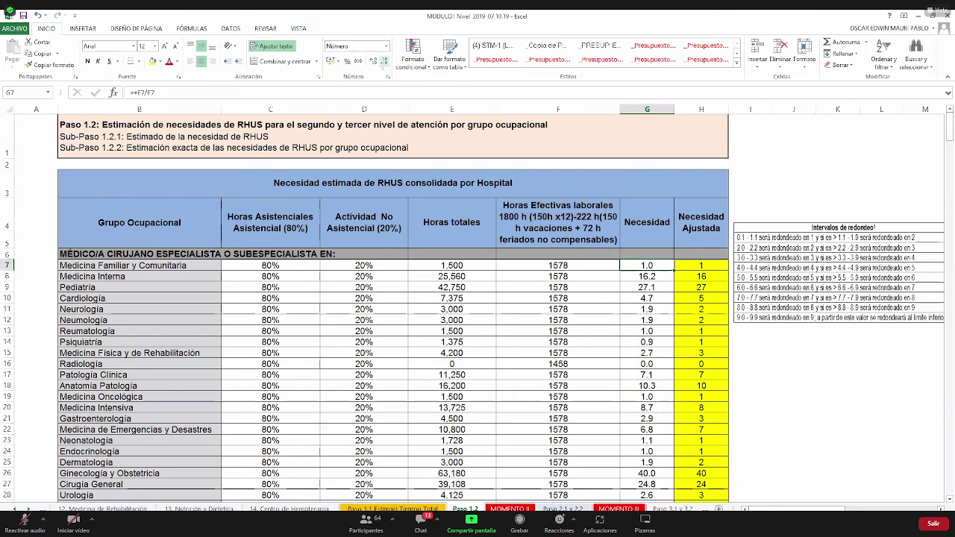
left_click(370, 61)
left_click(370, 62)
Examine the Pediatría row, from its total hours to its adjusted need, at a larger size.
left_click(649, 291)
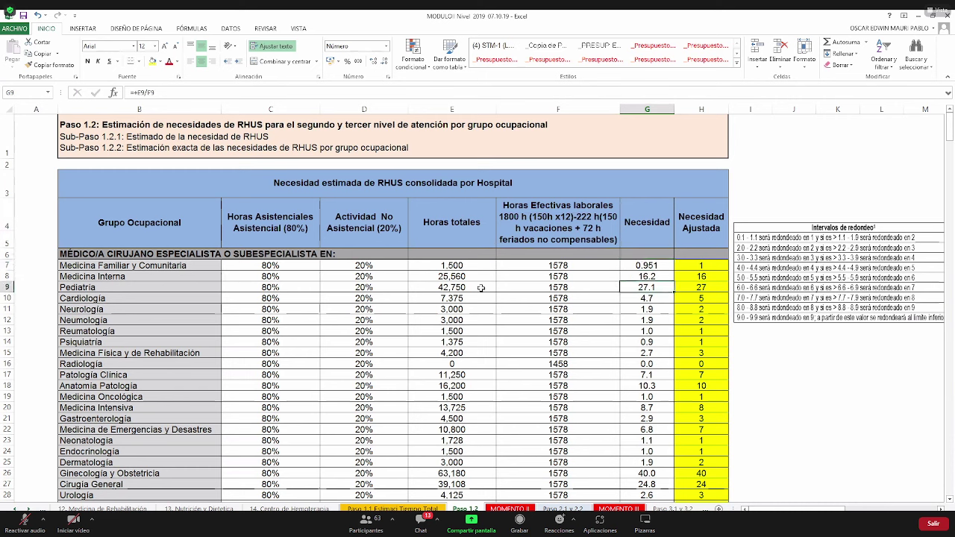
left_click(481, 288)
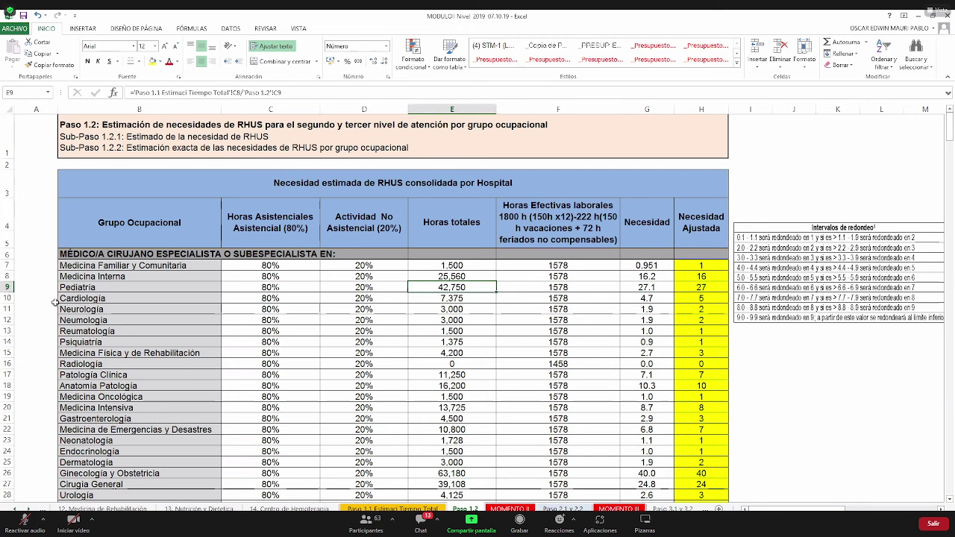
left_click(8, 287)
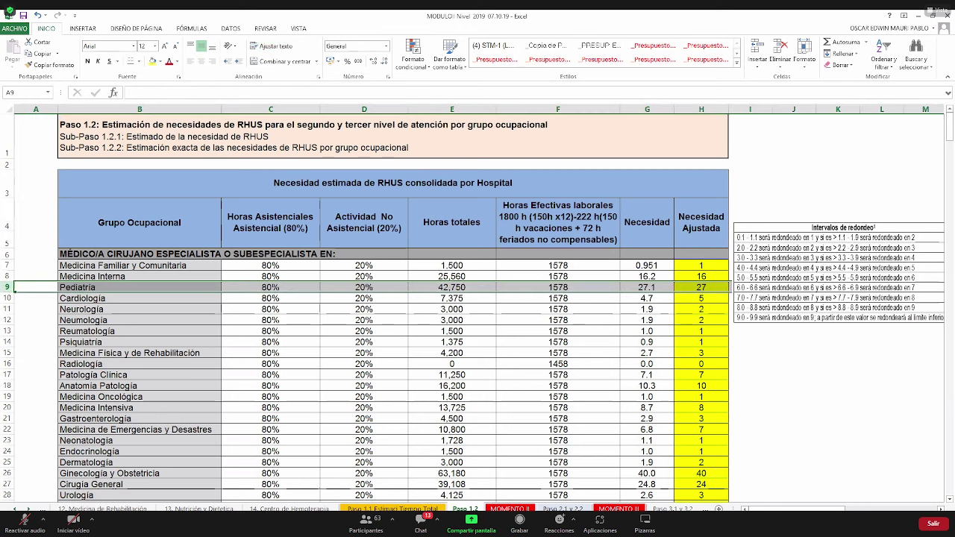
scroll(744, 321, "up", 1, "ctrl")
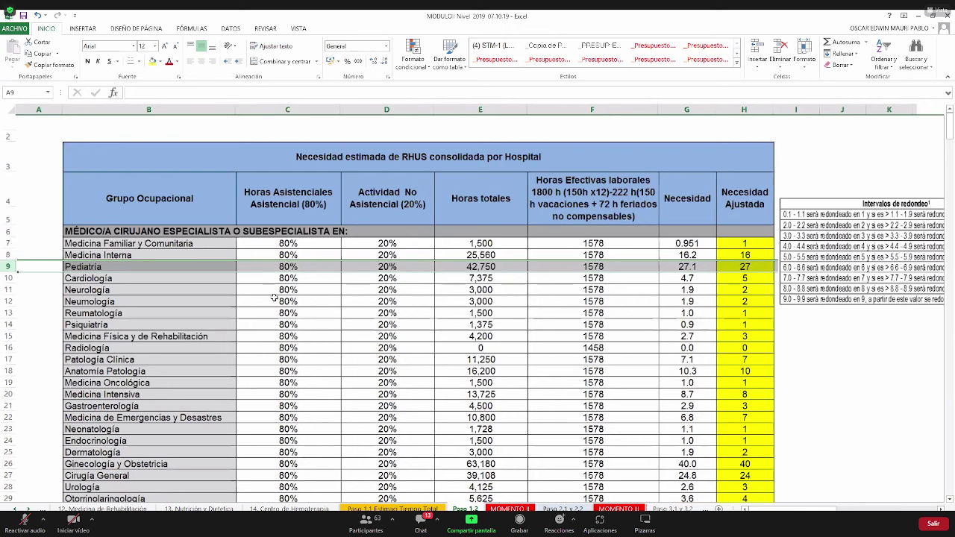
scroll(272, 300, "up", 1, "ctrl")
scroll(722, 357, "up", 1, "ctrl")
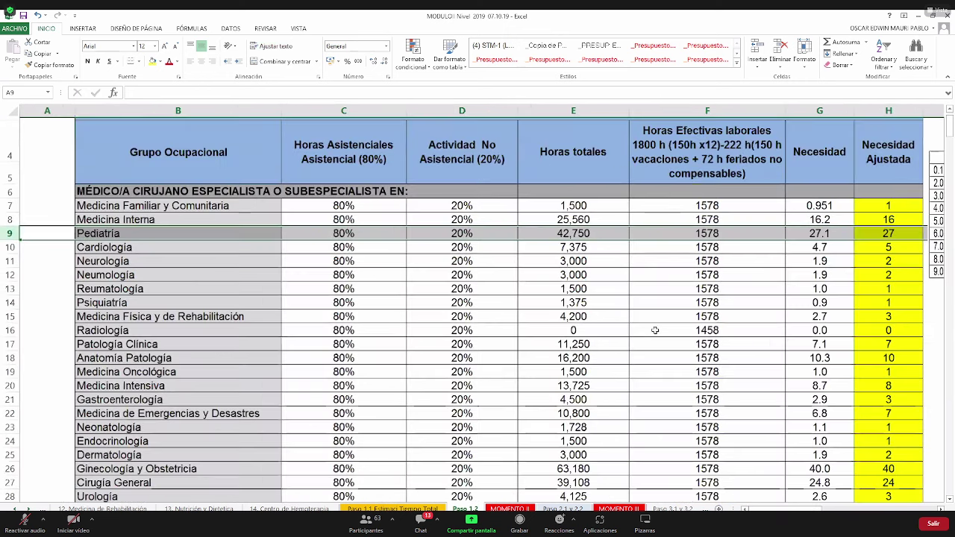
scroll(394, 405, "up", 1, "ctrl")
scroll(566, 339, "up", 1, "ctrl")
scroll(567, 340, "up", 1)
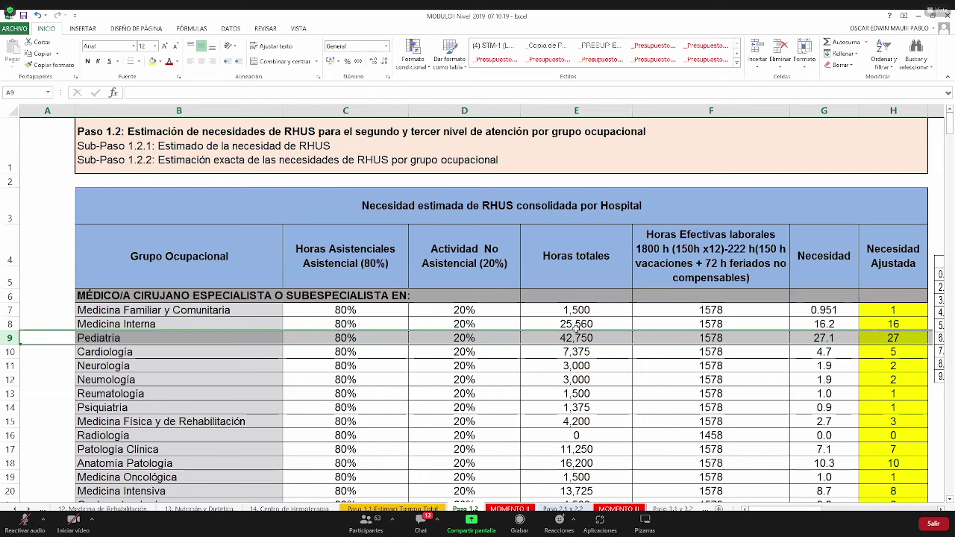
Highlight the Necesidad column and enlarge the Intervalos de redondeo picture beside the table to make its rounding rules readable.
left_click(837, 111)
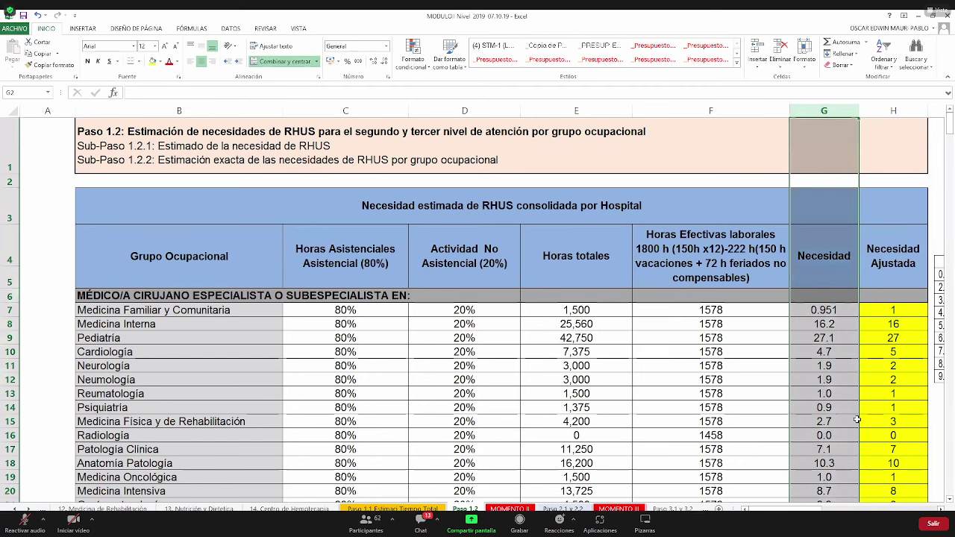
scroll(493, 306, "right", 2)
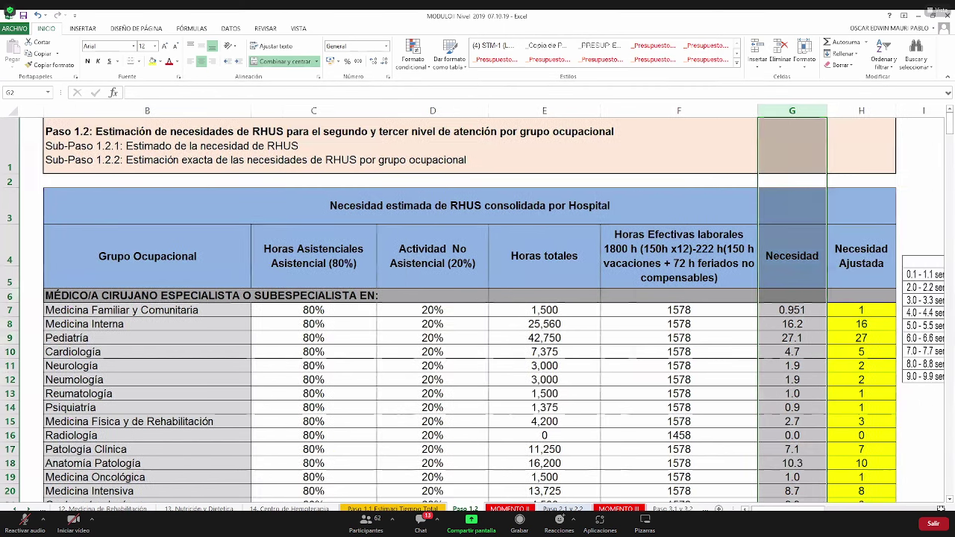
scroll(863, 371, "right", 4)
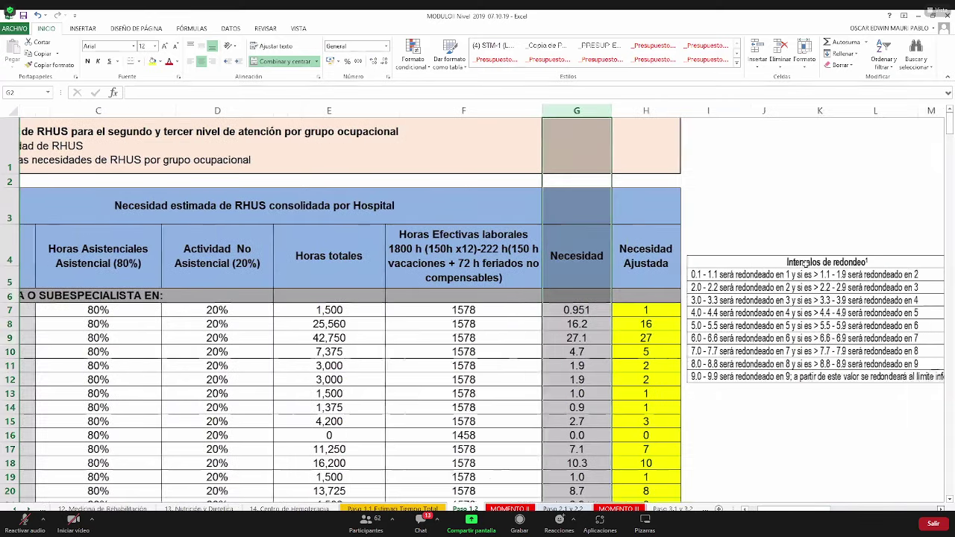
scroll(904, 178, "right", 1)
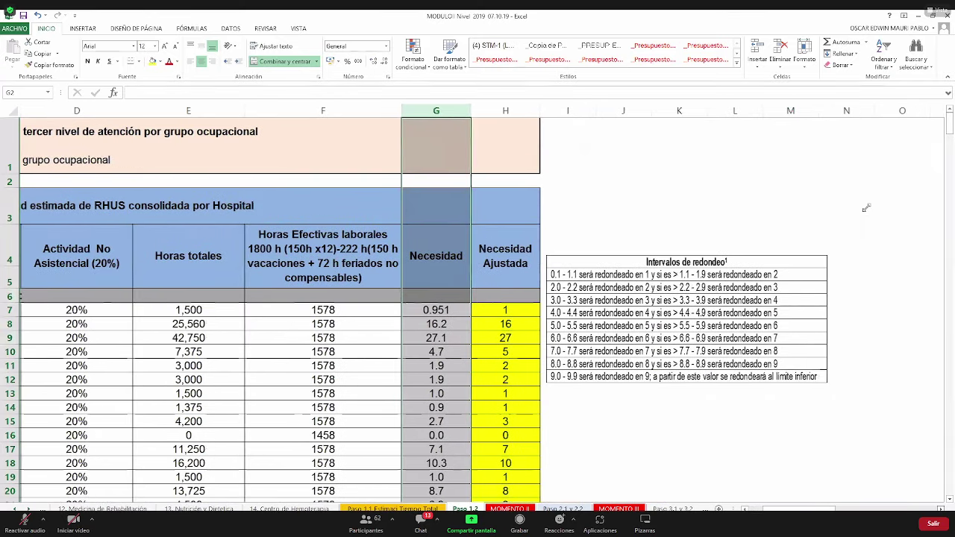
left_click(855, 262)
left_click_drag(827, 256, 944, 198)
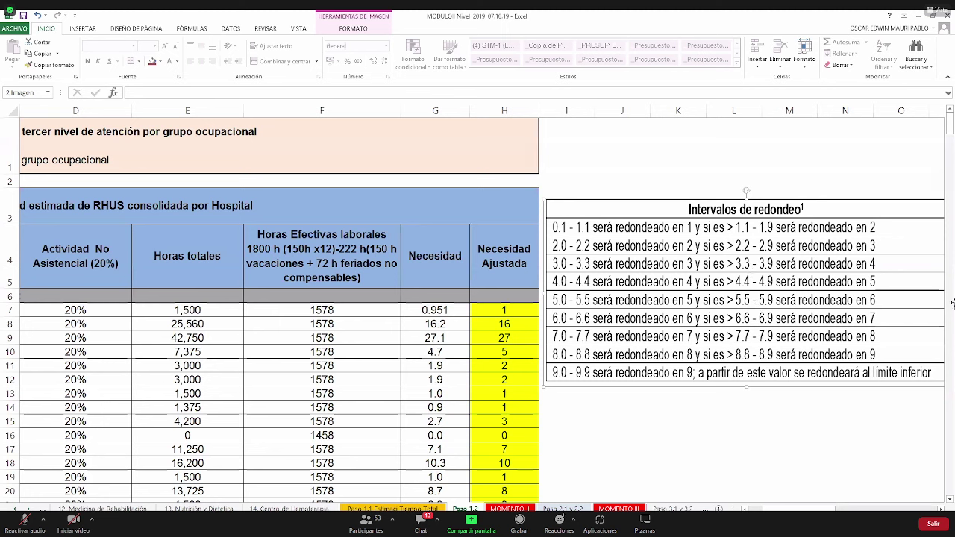
Inspect the rounding formula for Medicina Interna and examine the Necesidad Ajustada column down to its subtotal.
left_click(505, 324)
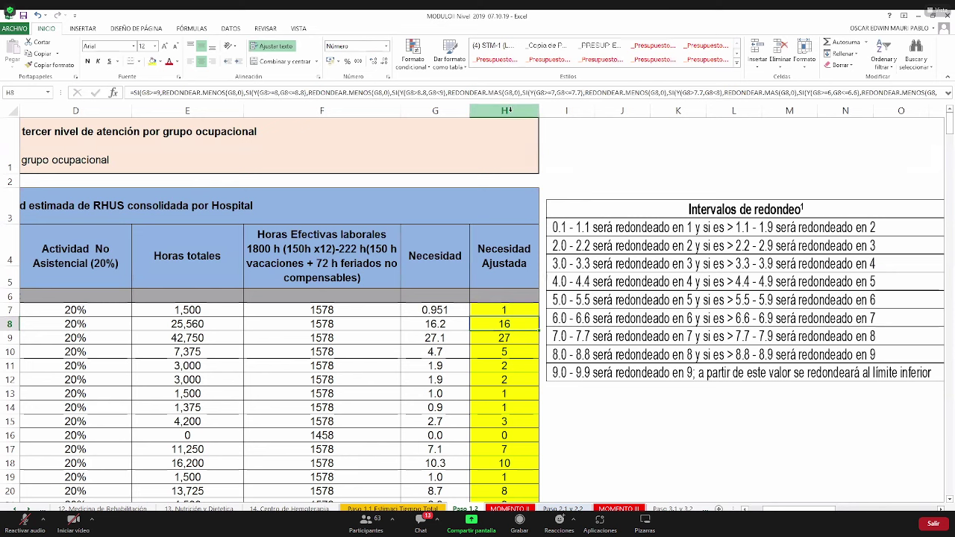
left_click(507, 111)
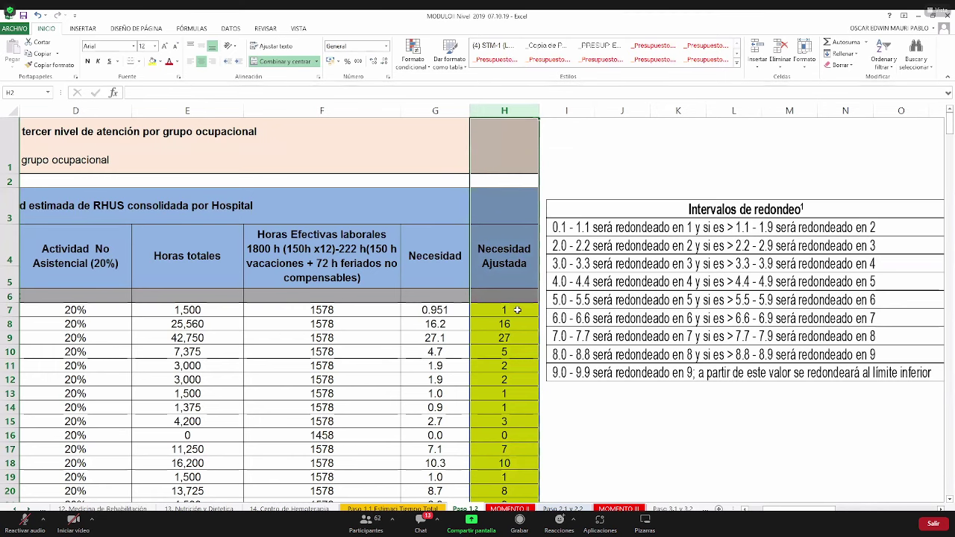
scroll(517, 310, "down", 2)
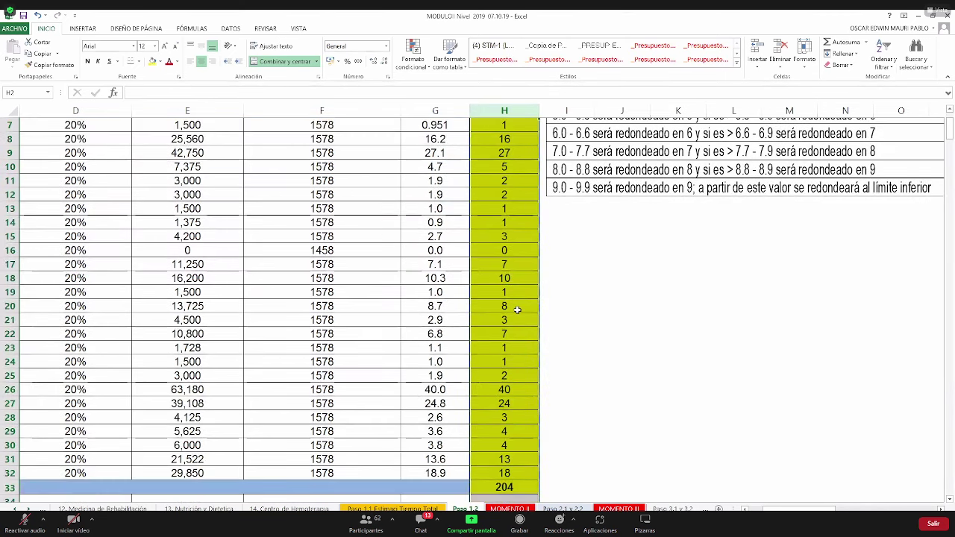
scroll(517, 310, "up", 2)
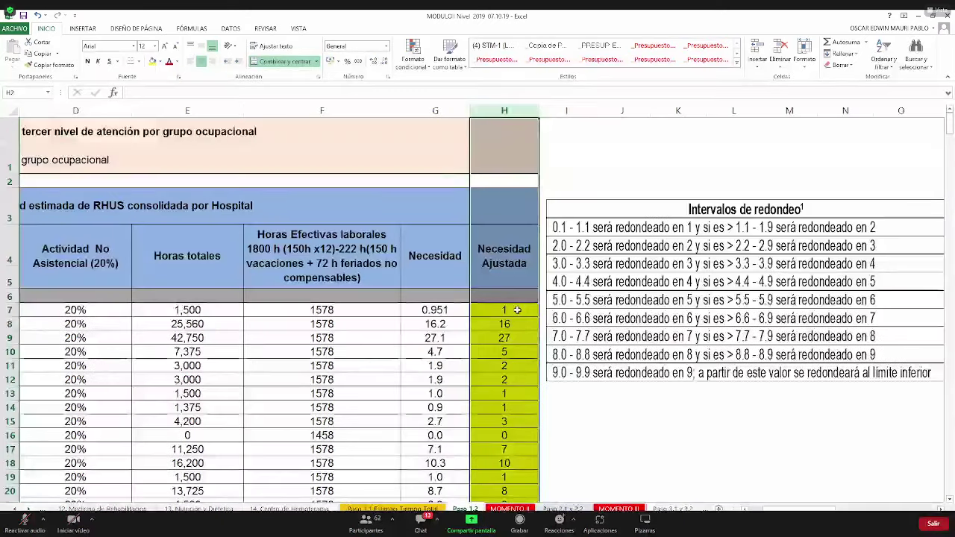
scroll(328, 404, "down", 2)
Review the medical specialist rows with their occupational group names down to the Sub Total row.
left_click(322, 404)
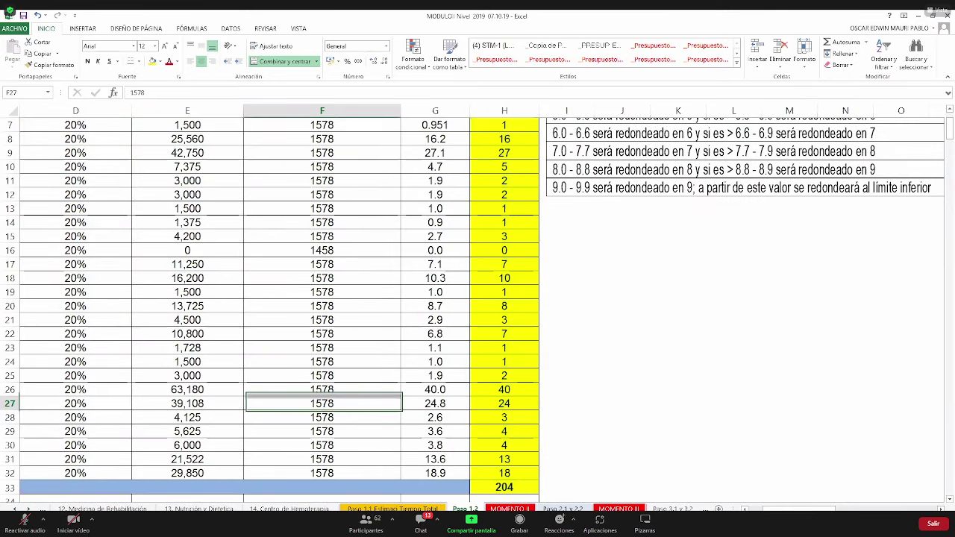
scroll(592, 190, "left", 2)
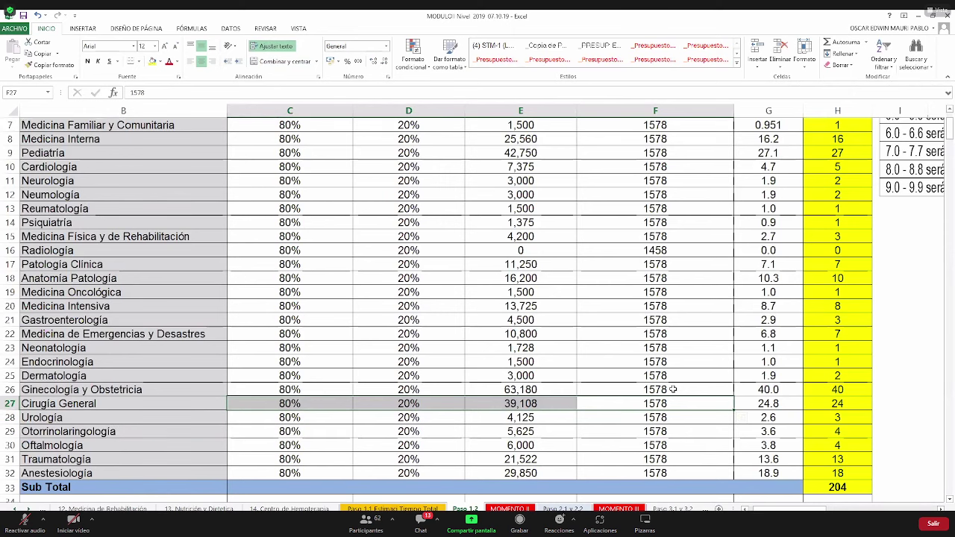
scroll(592, 191, "down", 1)
scroll(592, 191, "down", 1)
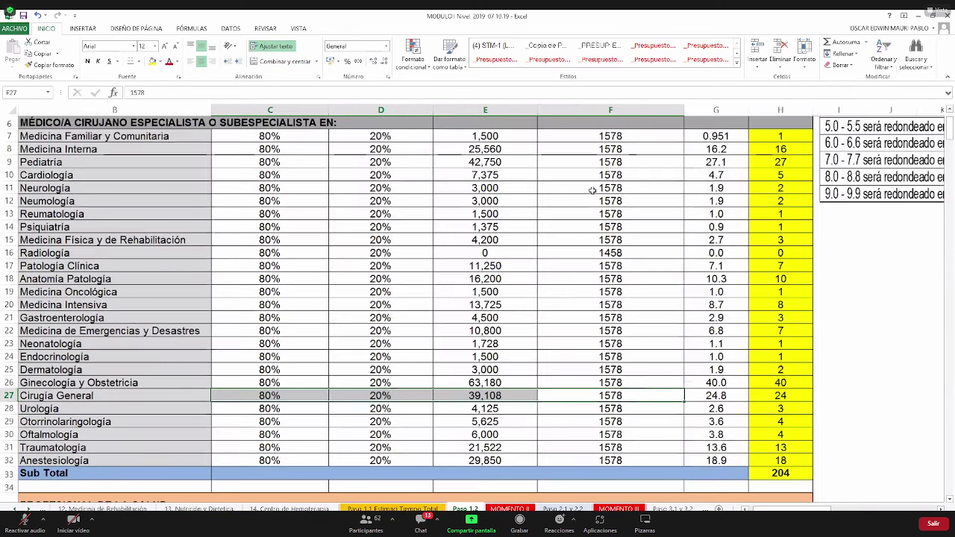
scroll(821, 286, "up", 2)
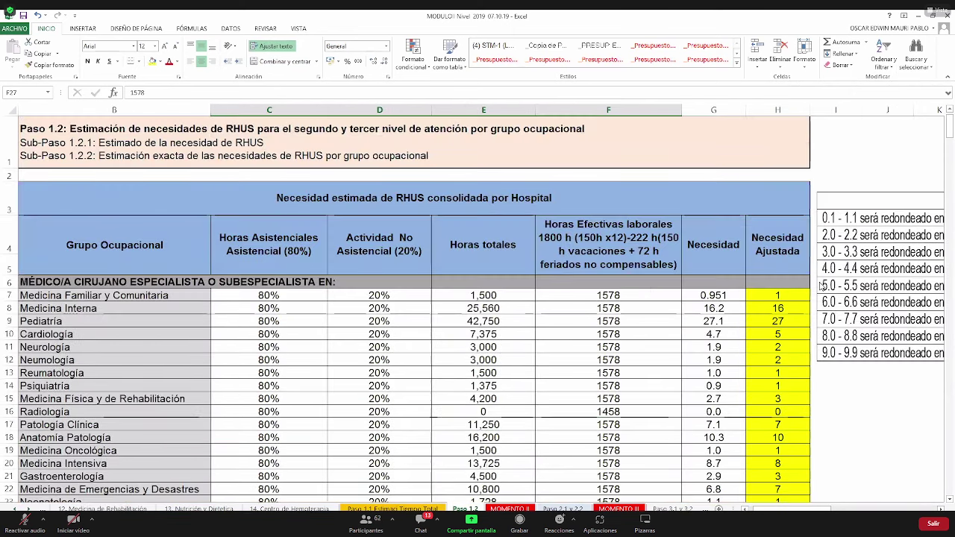
scroll(821, 286, "down", 1)
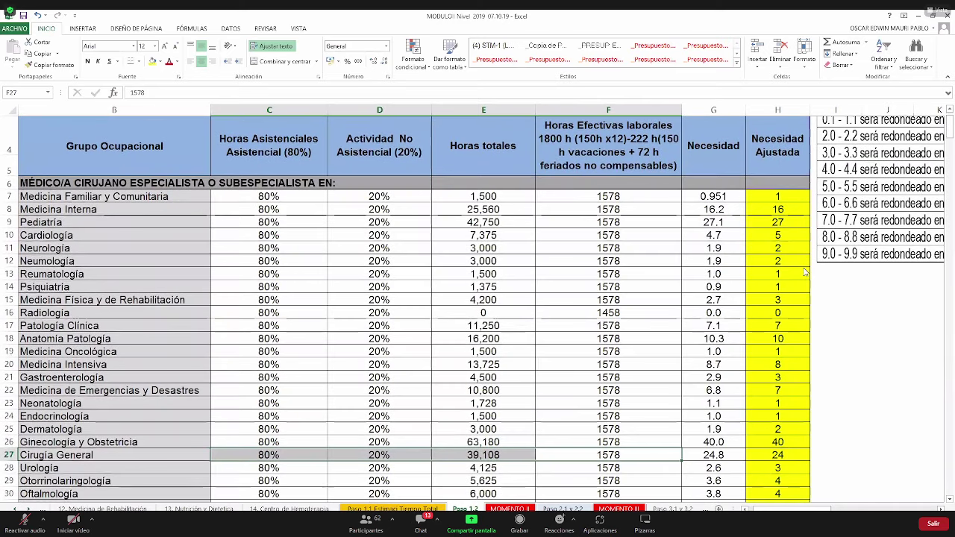
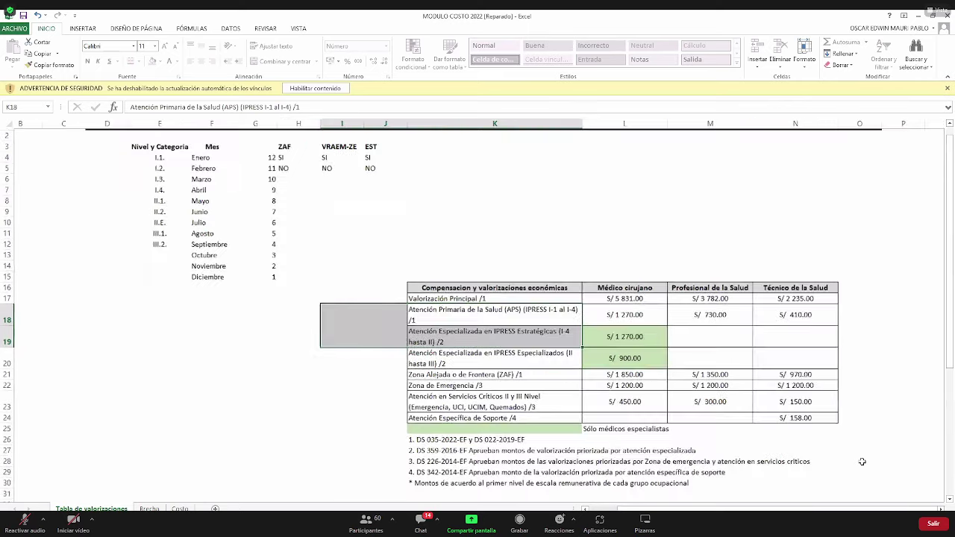
Highlight the Zona Alejada o de Frontera and Zona de Emergencia amounts, then the whole Compensacion y valorizaciones económicas table.
left_click_drag(705, 387, 892, 399)
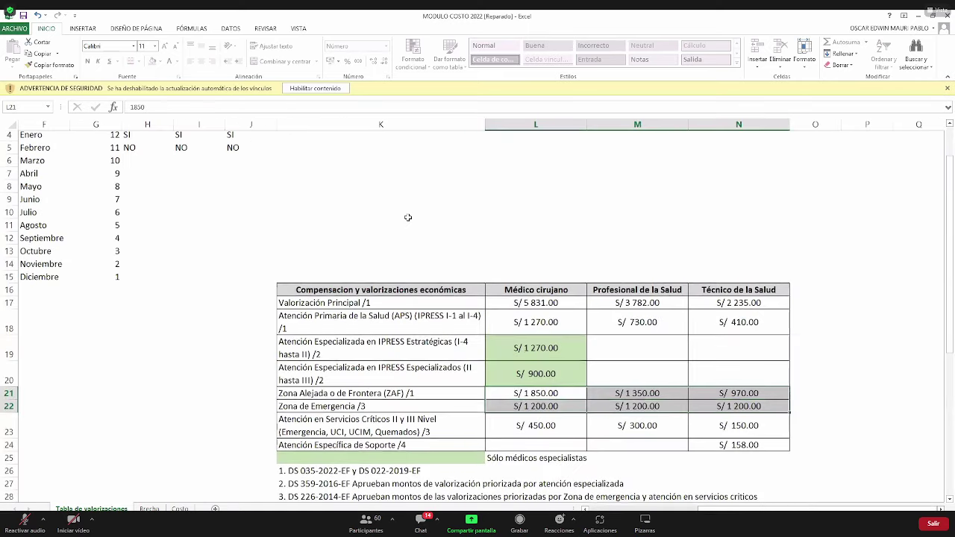
scroll(732, 373, "down", 2)
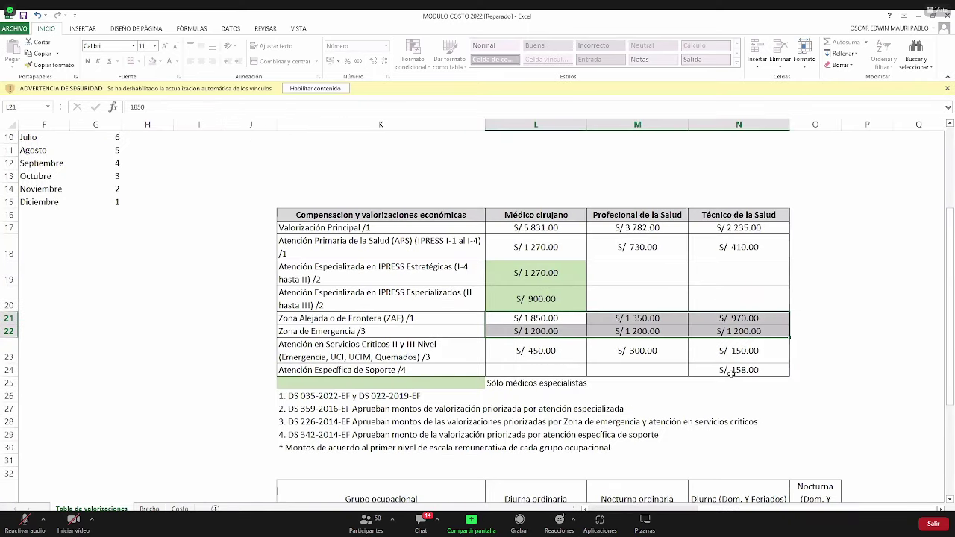
left_click_drag(336, 214, 731, 374)
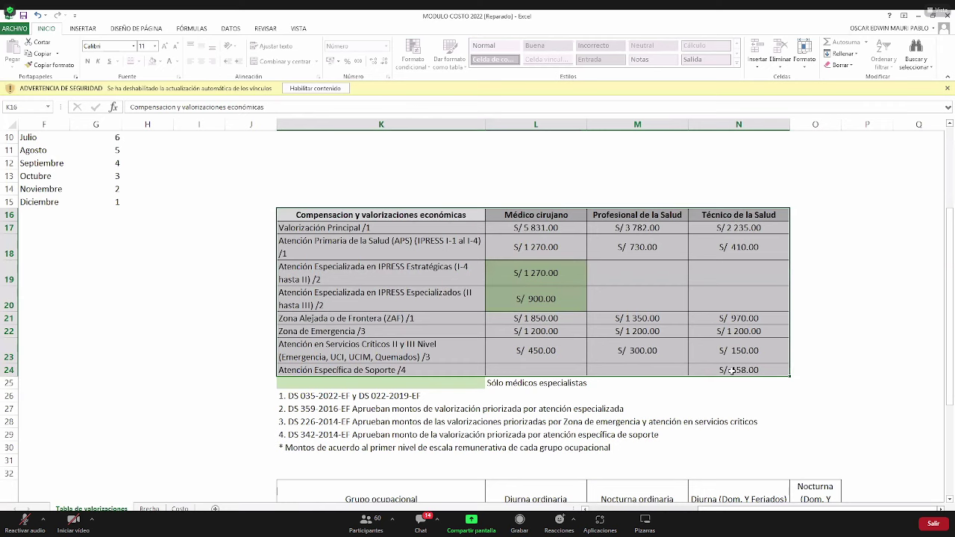
Highlight the Valorización Principal row across the three staff groups, then the concepts from Atención Primaria de la Salud down to Zona de Emergencia.
left_click(416, 227)
key("shift+Right")
key("shift+Right")
key("shift+Right")
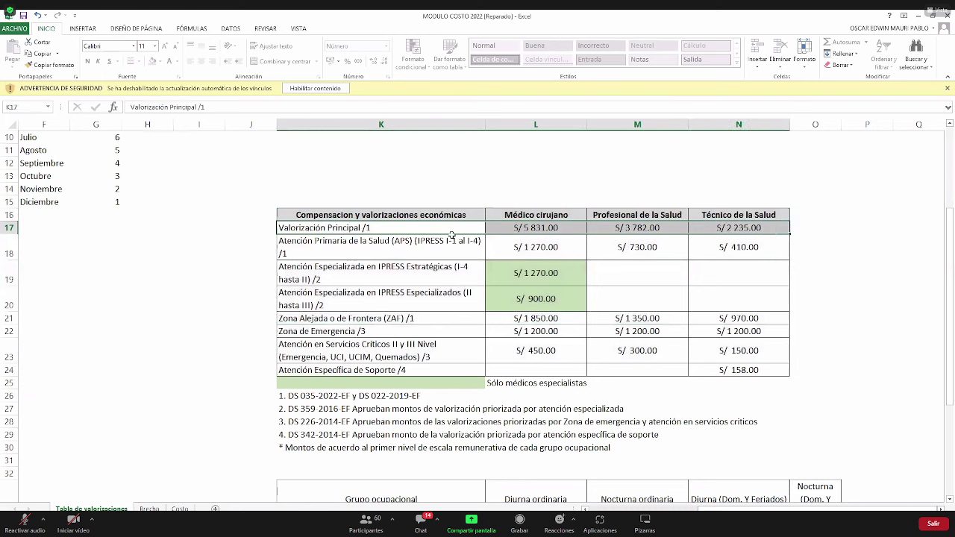
left_click_drag(429, 248, 455, 317)
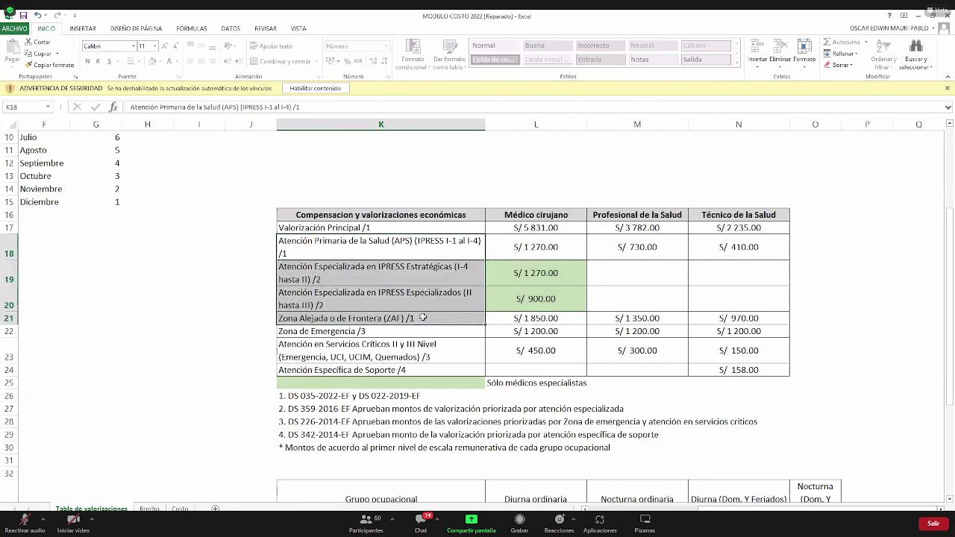
left_click(440, 321)
left_click(429, 331)
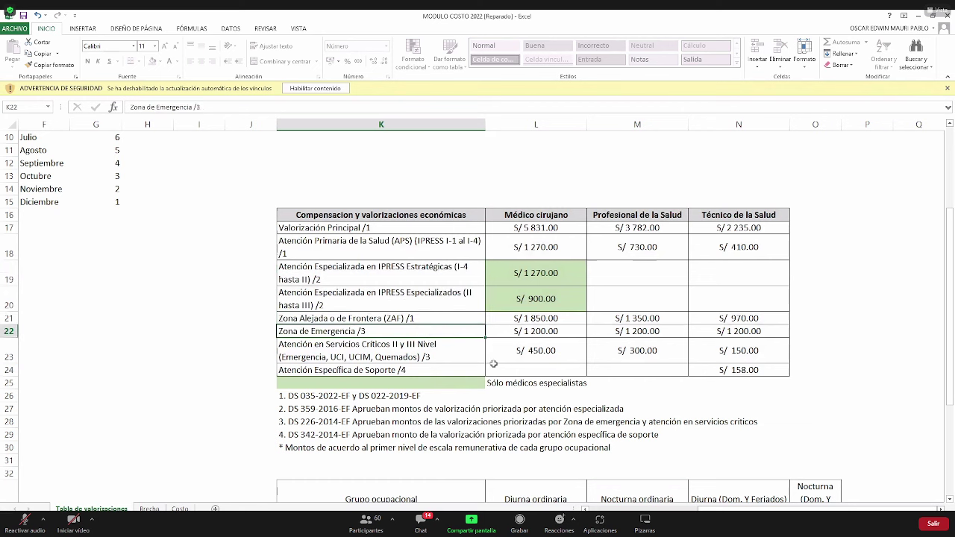
Highlight the table of diurnal and nocturnal shift amounts by Grupo ocupacional, from its headings to the Auxiliar row.
scroll(493, 363, "down", 4)
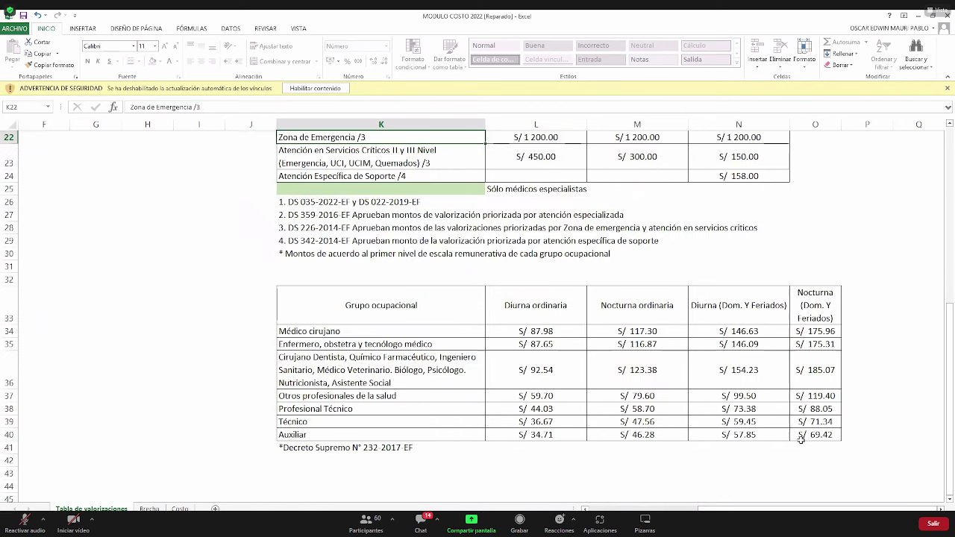
left_click_drag(381, 305, 814, 434)
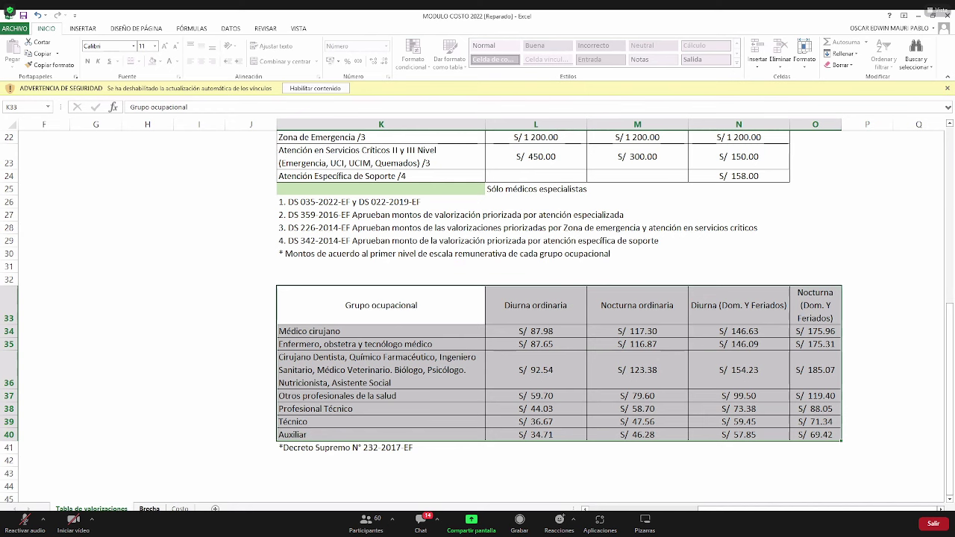
Open the Brecha sheet and enlarge its gap cost calculation form.
key("ctrl+Page_Down")
left_click_drag(252, 334, 112, 355)
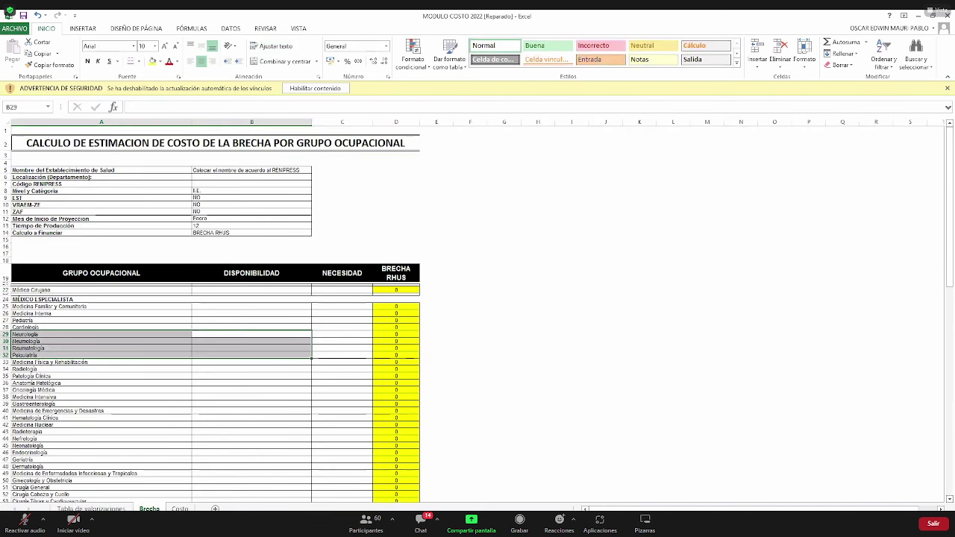
scroll(322, 366, "up", 3, "ctrl")
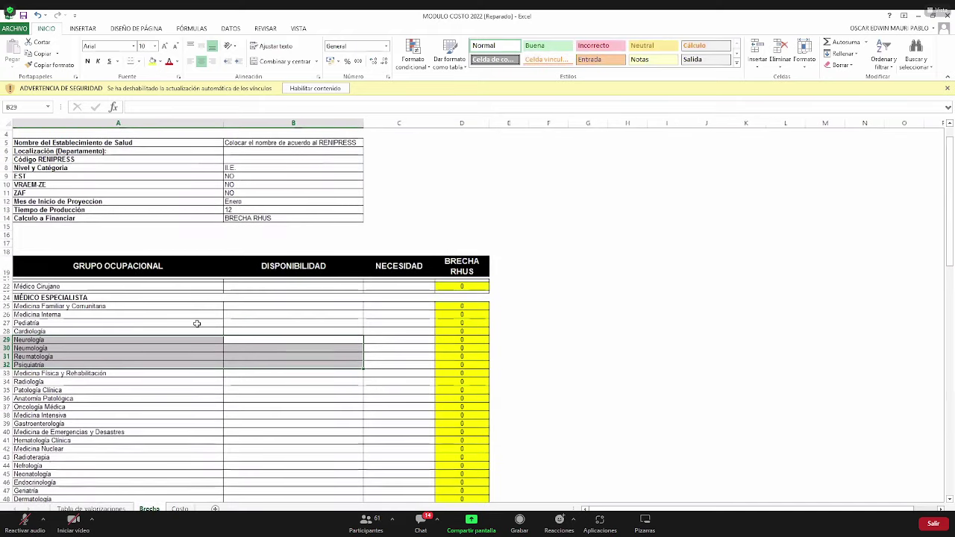
scroll(375, 318, "up", 2, "ctrl")
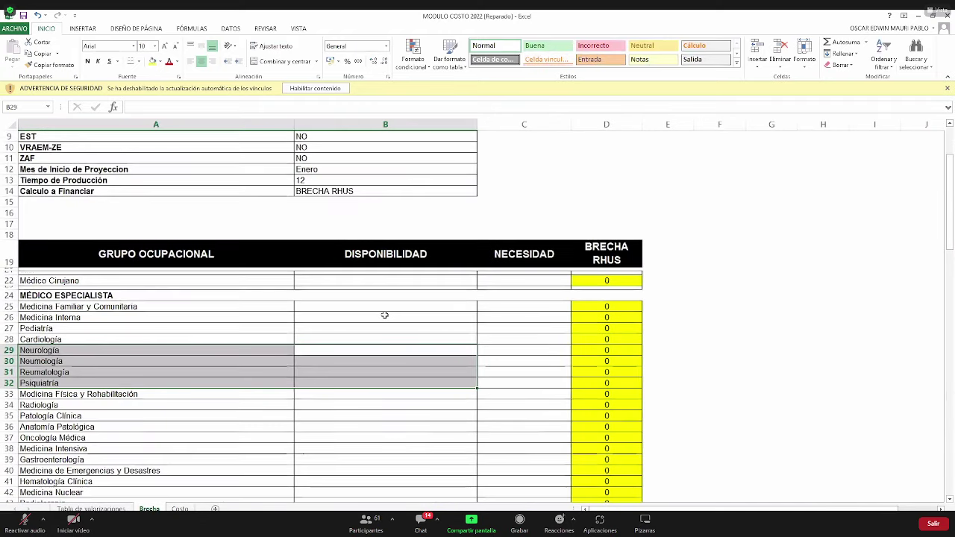
Highlight the Disponibilidad, Necesidad and Brecha RHUS columns of the form as whole columns.
key("Left")
key("Up")
key("Up")
scroll(384, 315, "up", 3)
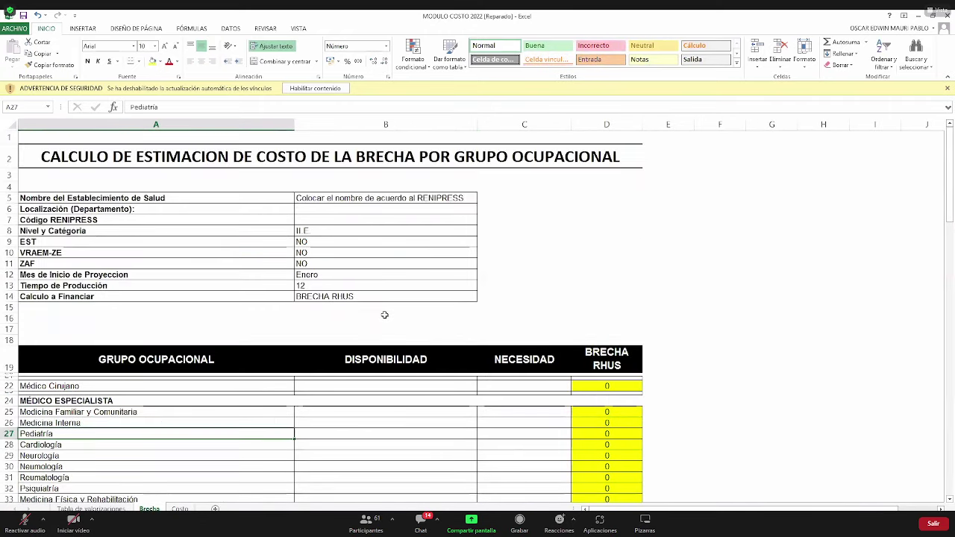
left_click(398, 126)
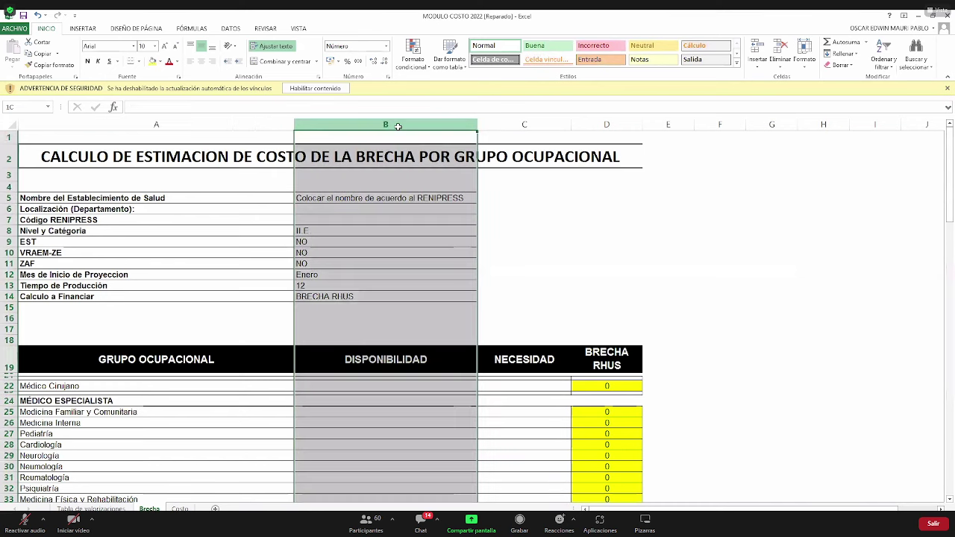
left_click_drag(419, 131, 618, 139)
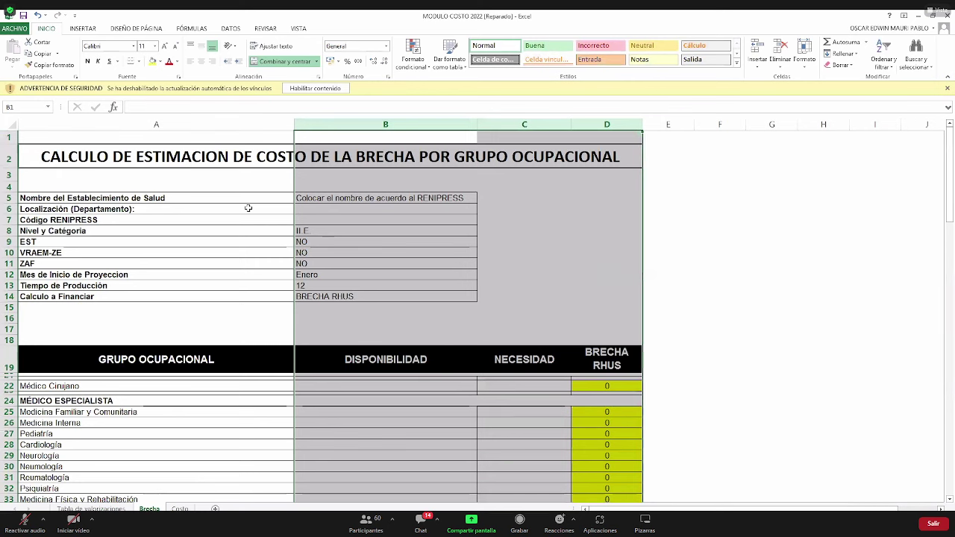
Set the facility's Nivel y Categoría to II.1., trying I.3. first.
left_click(286, 226)
left_click(375, 229)
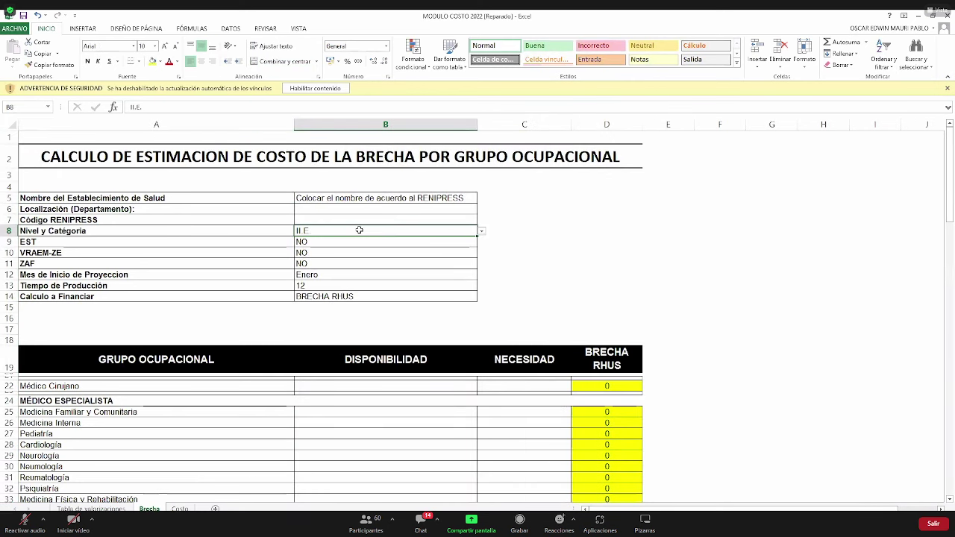
left_click(481, 231)
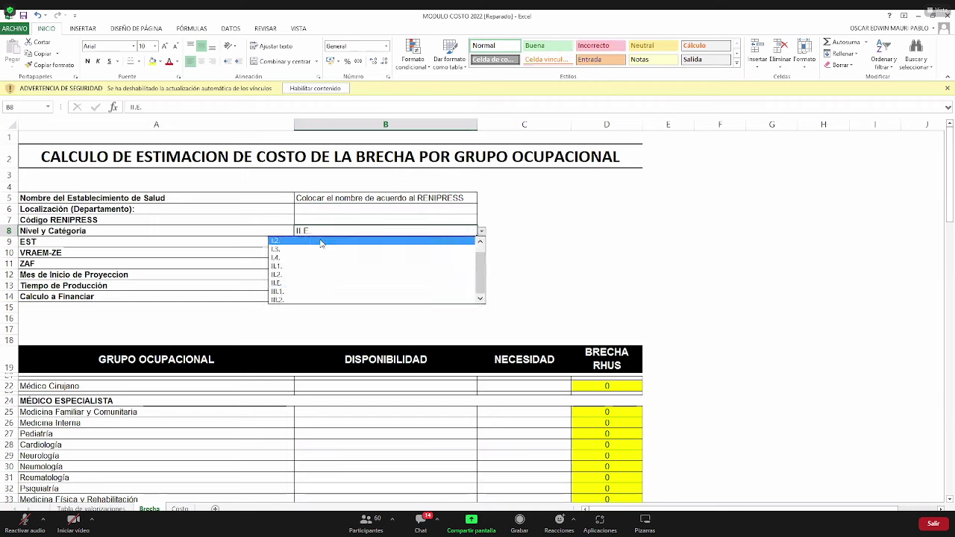
left_click(367, 252)
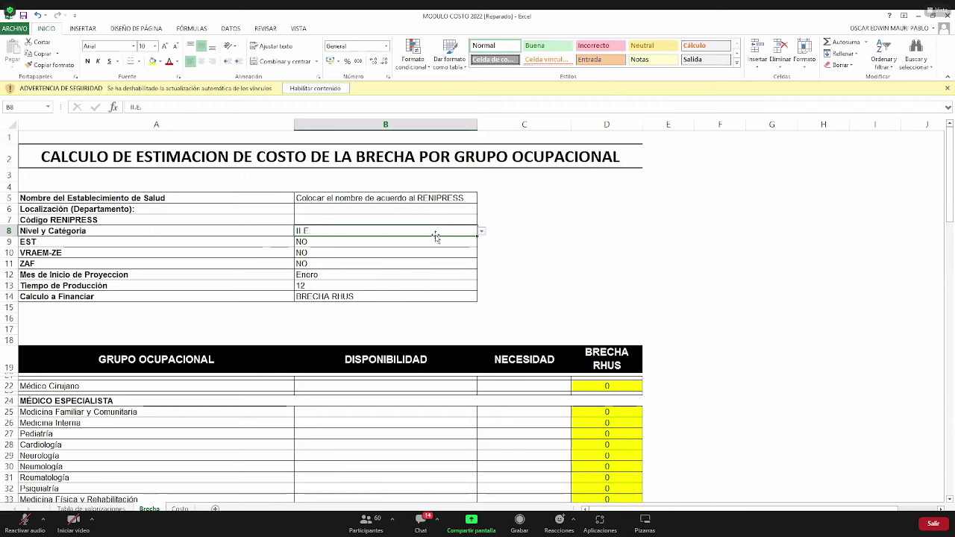
left_click(481, 231)
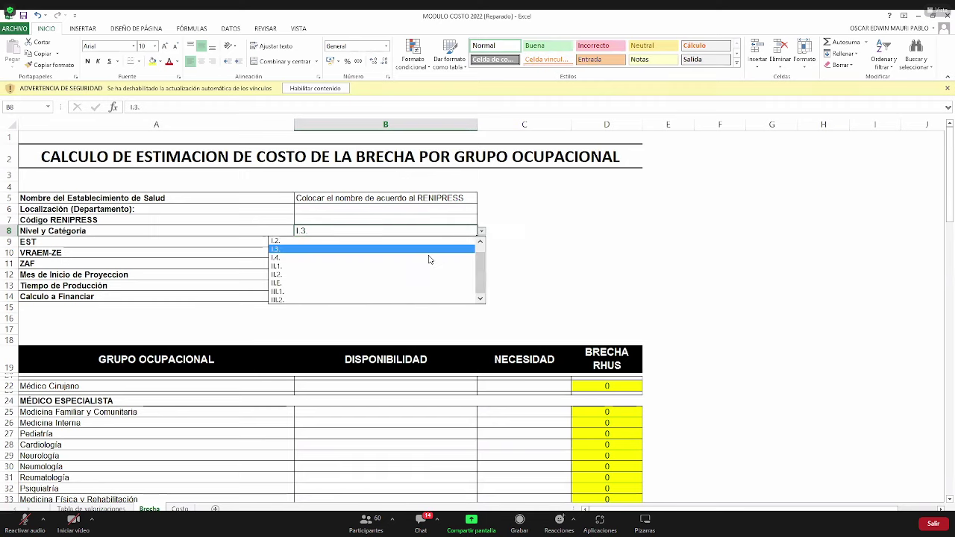
left_click(363, 268)
Set the EST field of the facility data to SI.
left_click(217, 251)
left_click(418, 243)
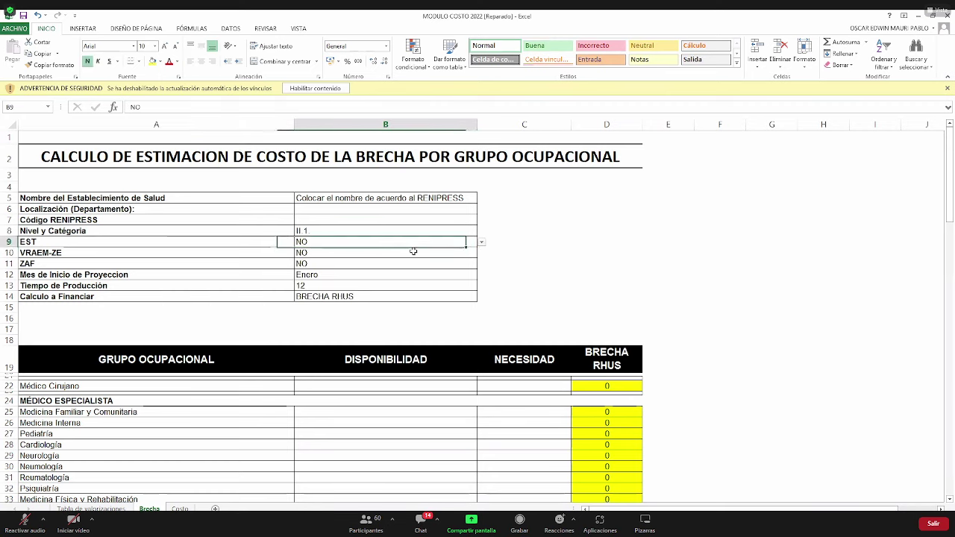
left_click(481, 243)
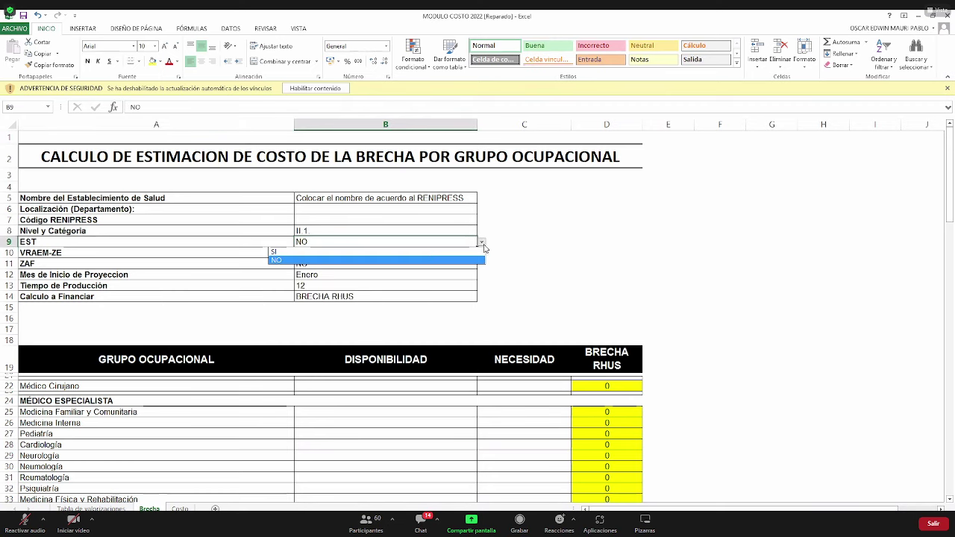
left_click(404, 253)
Go through the remaining facility fields from VRAEM-ZE and ZAF to Calculo a Financiar, ending at the Médico Cirujano availability area.
left_click(397, 254)
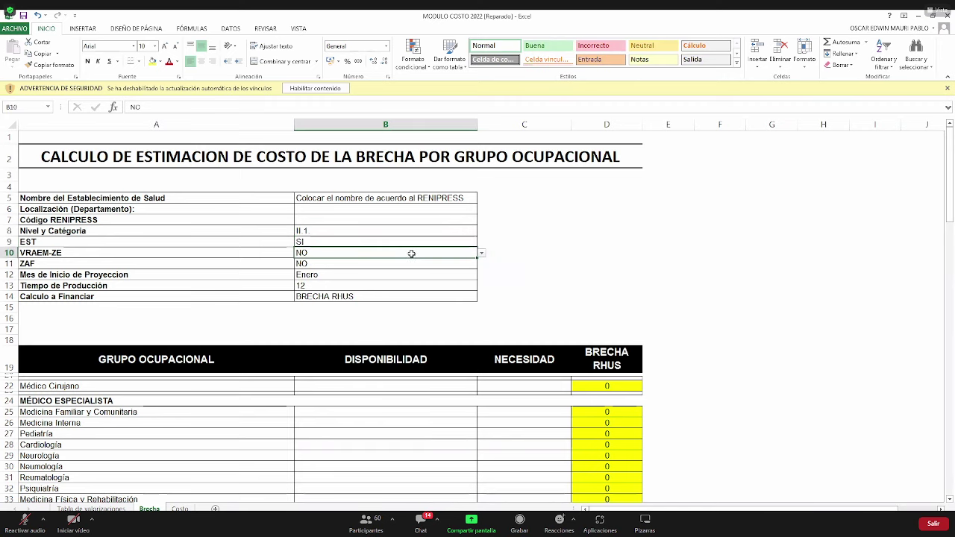
left_click(324, 267)
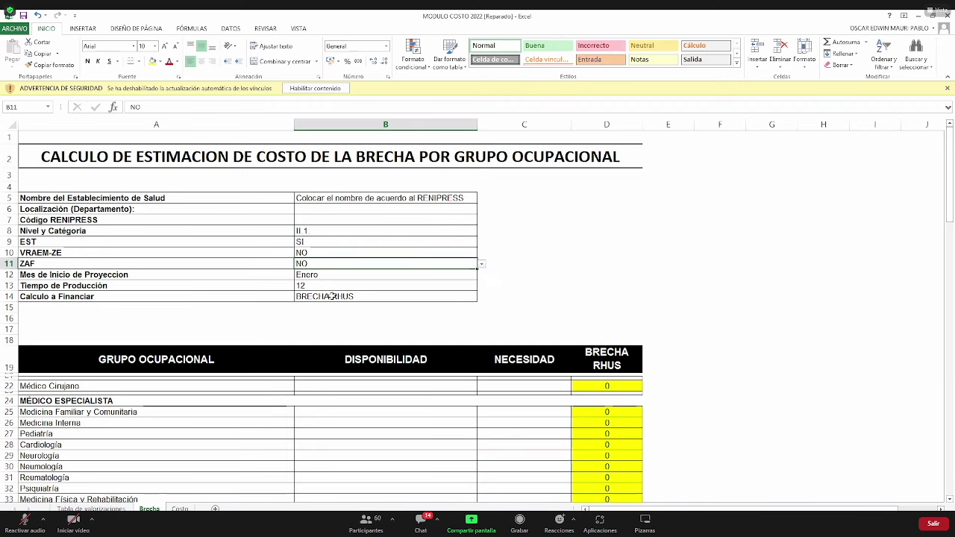
left_click(328, 295)
key("Up")
key("Up")
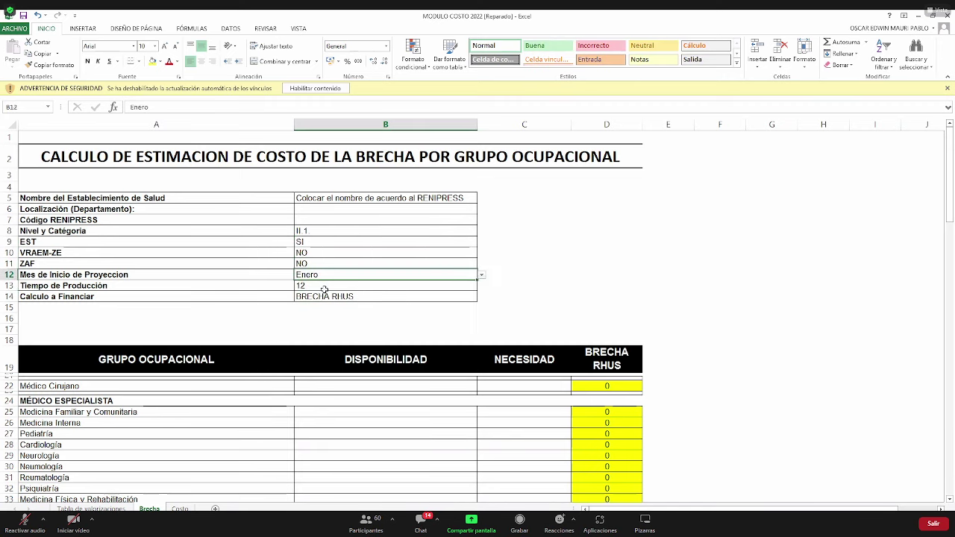
left_click(324, 288)
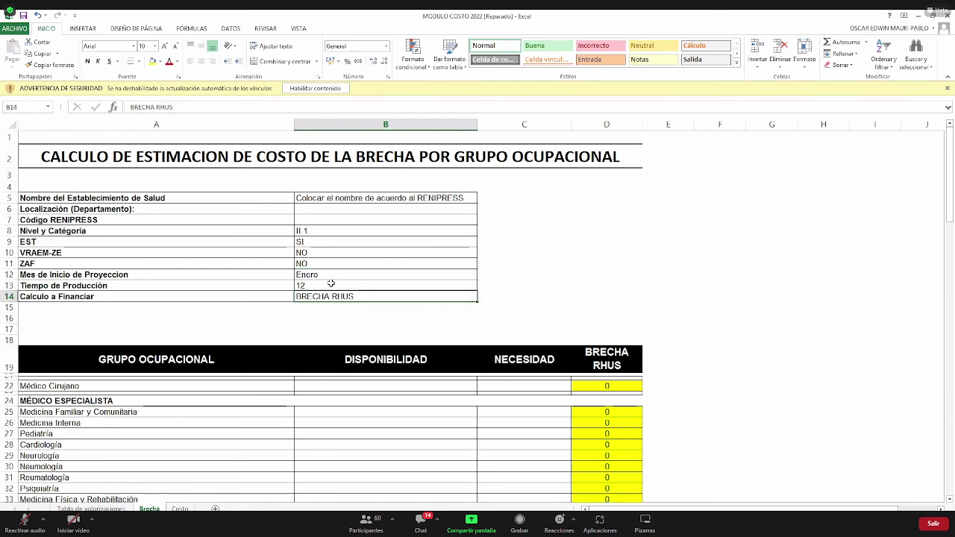
left_click(355, 391)
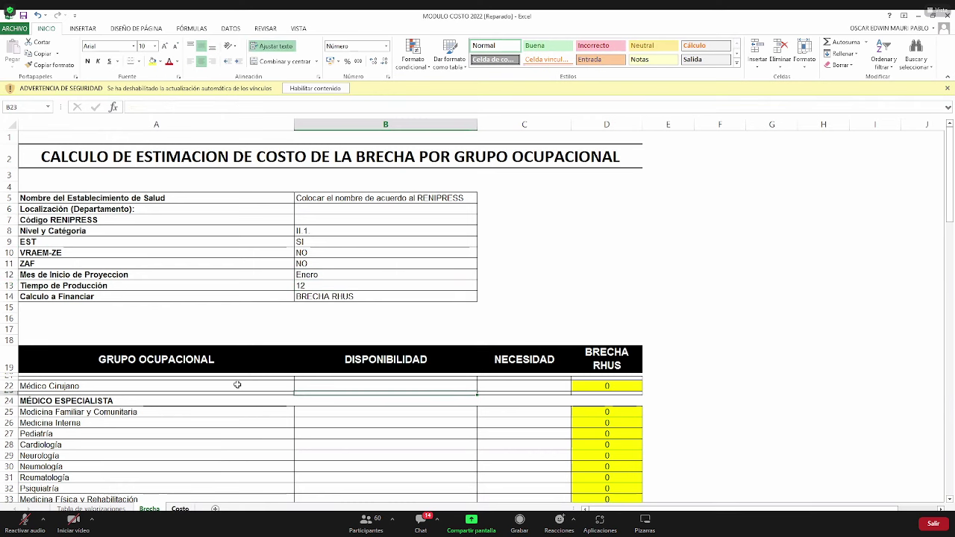
Open the Costo sheet and highlight the Decreto Legislativo N° 1153 concept headings from Principal to Atención Específica de Soporte.
left_click(183, 509)
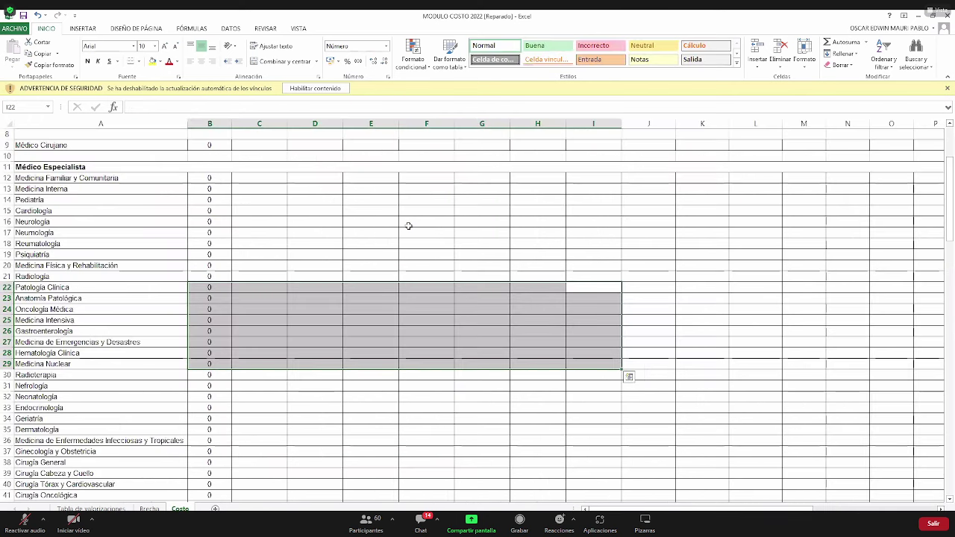
scroll(446, 280, "up", 3)
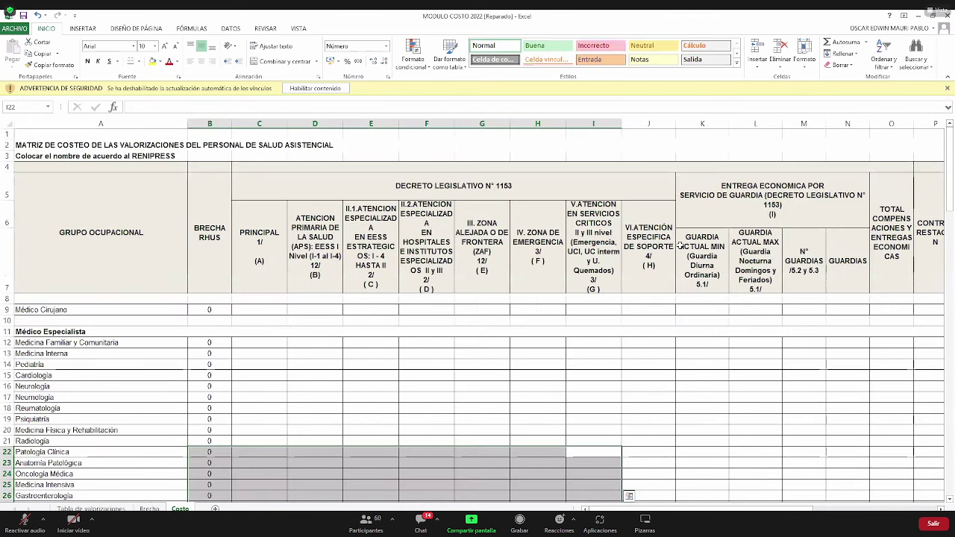
left_click_drag(259, 246, 647, 245)
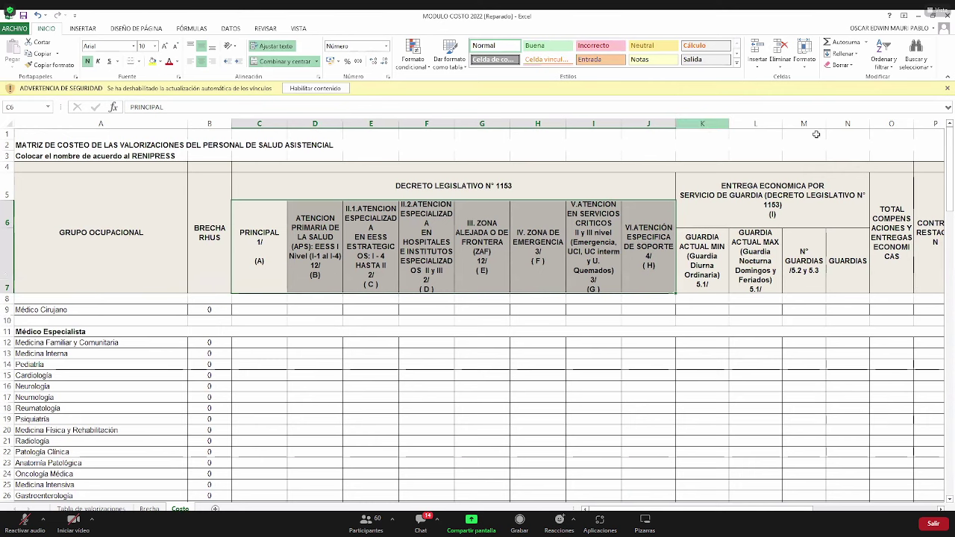
Highlight the cost cells of the first specialist rows and review the costing matrix down to the Profesional de la Salud section.
left_click_drag(273, 319, 518, 404)
scroll(354, 402, "down", 5)
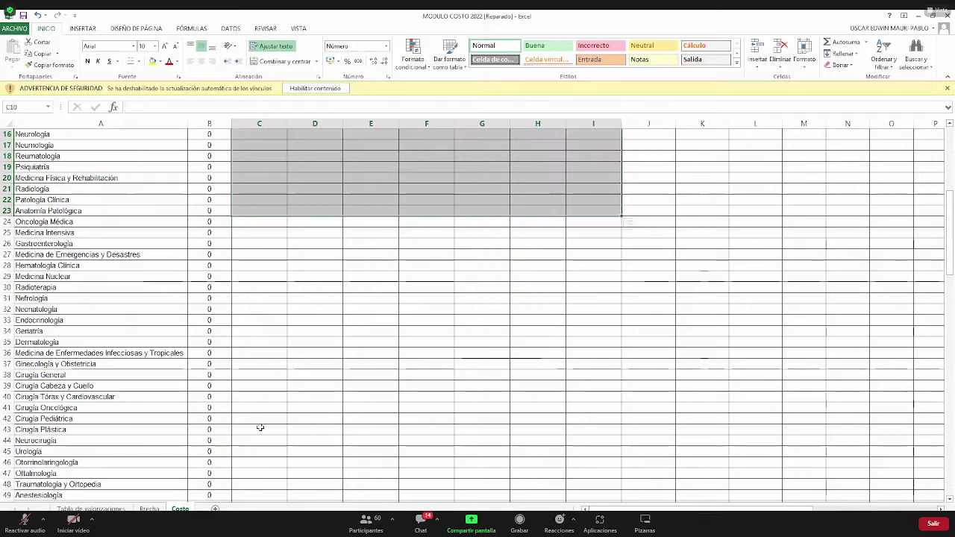
scroll(314, 410, "down", 3)
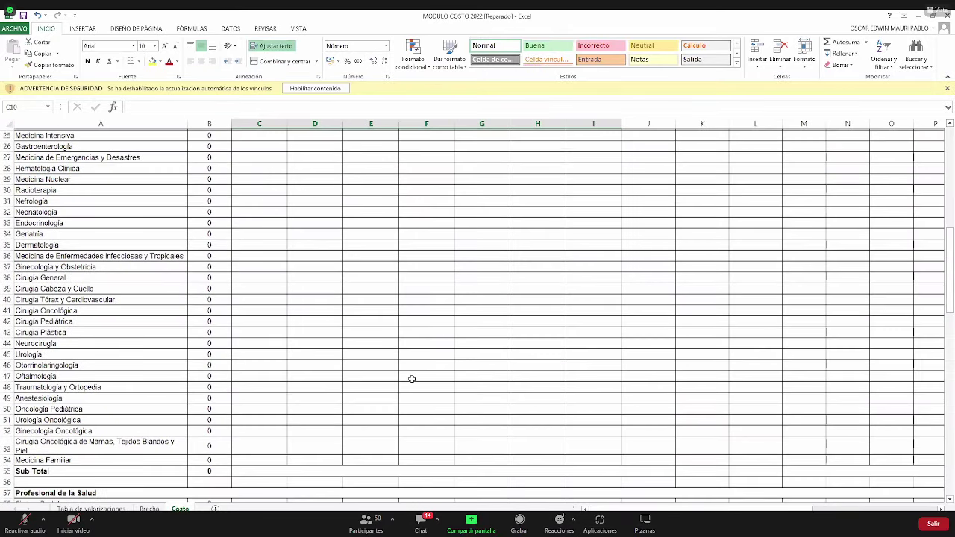
scroll(412, 379, "up", 7)
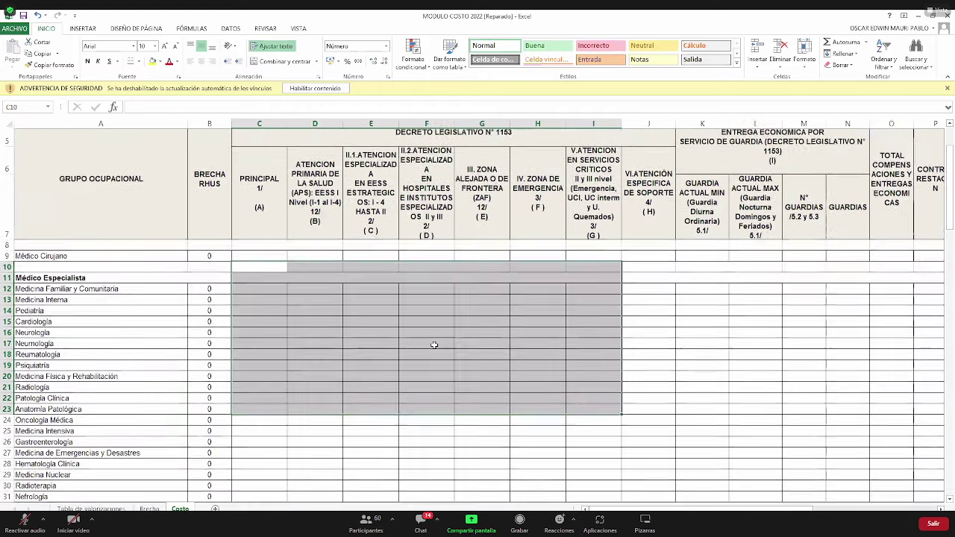
scroll(433, 345, "up", 2)
scroll(433, 344, "up", 1)
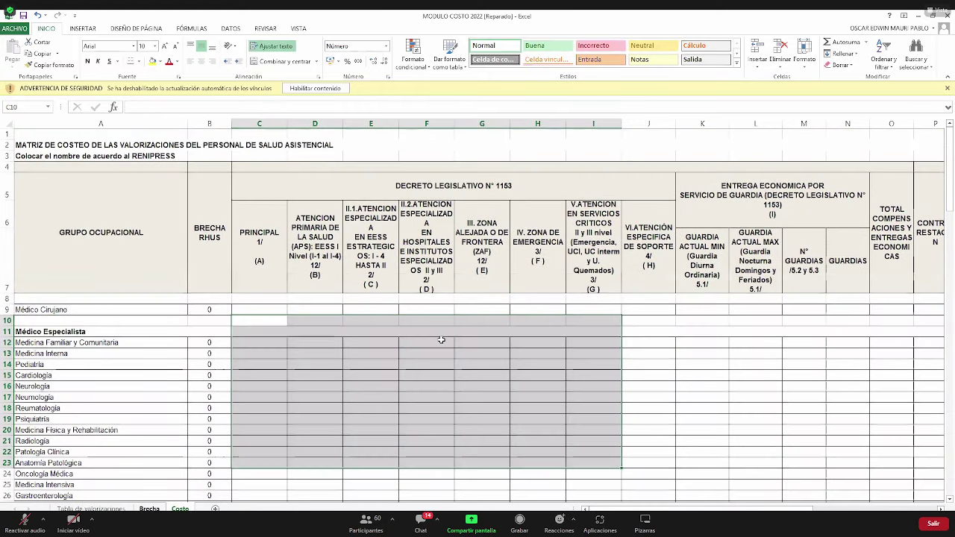
Return to the Brecha sheet and complete the Médico Cirujano row with a Disponibilidad of 2 and a Necesidad of 5.
key("ctrl+Page_Up")
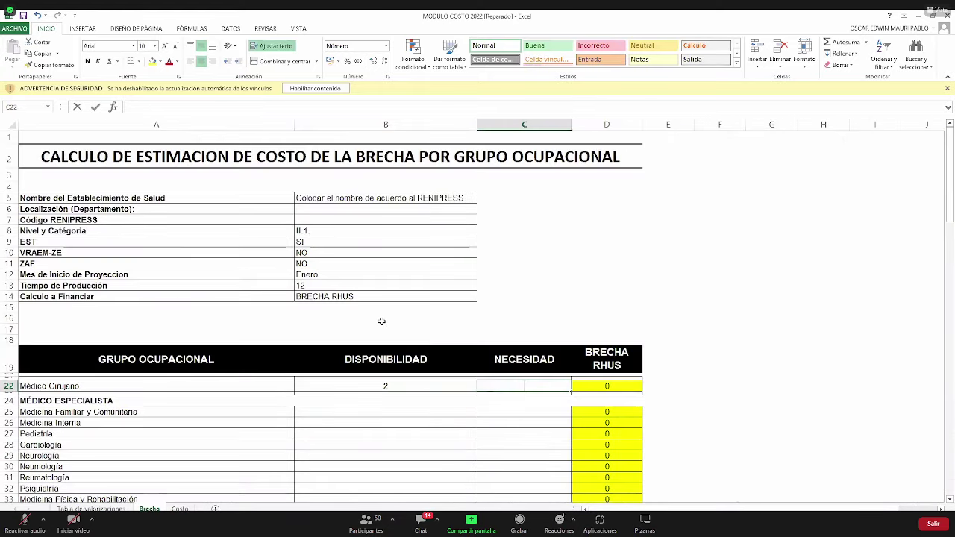
type("5")
key("Return")
Enter a Disponibilidad of 1 and a Necesidad of 2 for Pediatría among the medical specialists.
scroll(425, 314, "down", 3)
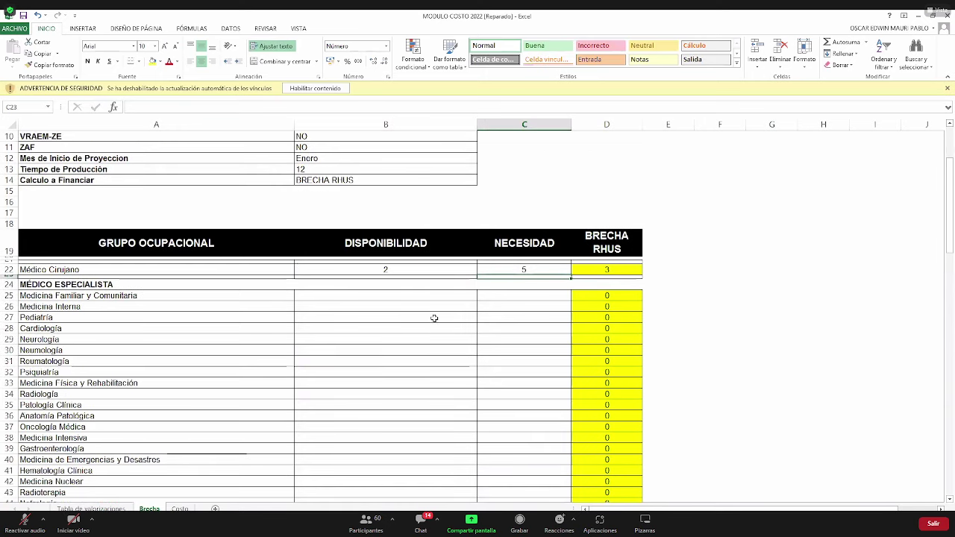
left_click(433, 315)
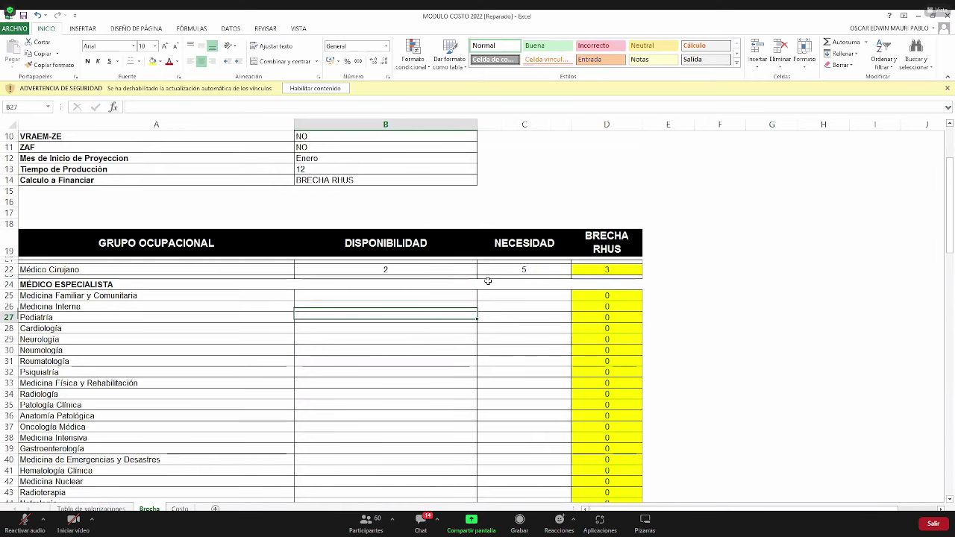
type("1")
key("Right")
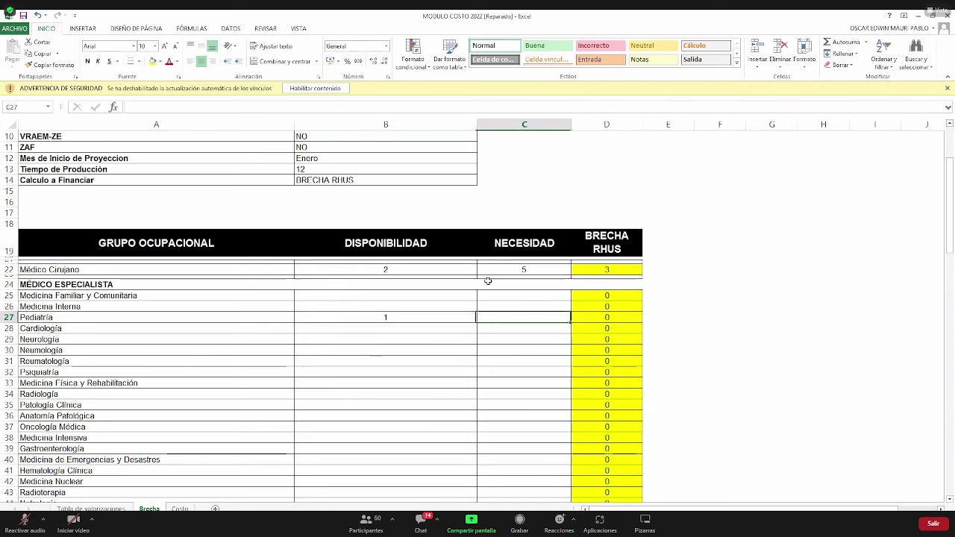
type("2")
key("Return")
Enter a Disponibilidad of 15 and a Necesidad of 21 for Enfermero under Profesional de la Salud.
scroll(392, 353, "down", 7)
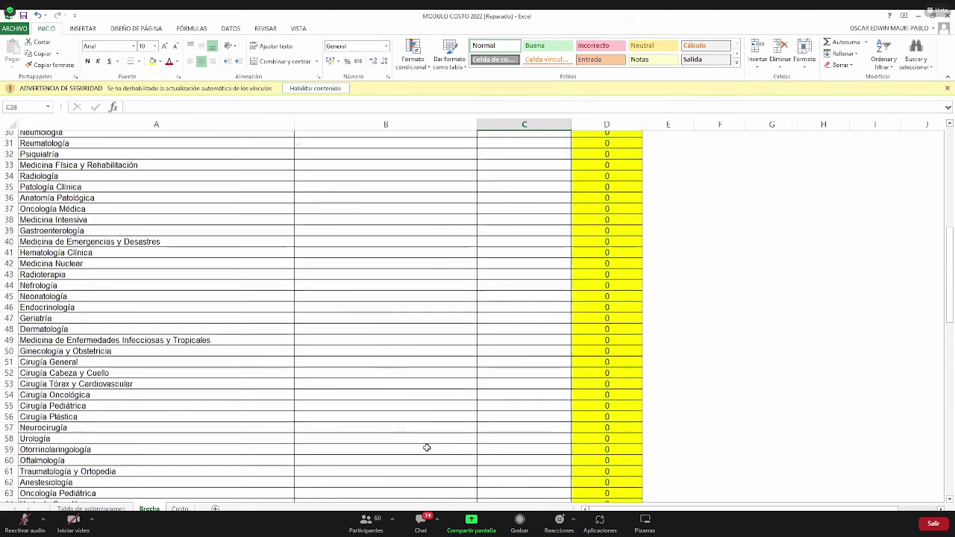
scroll(424, 429, "down", 4)
left_click(411, 433)
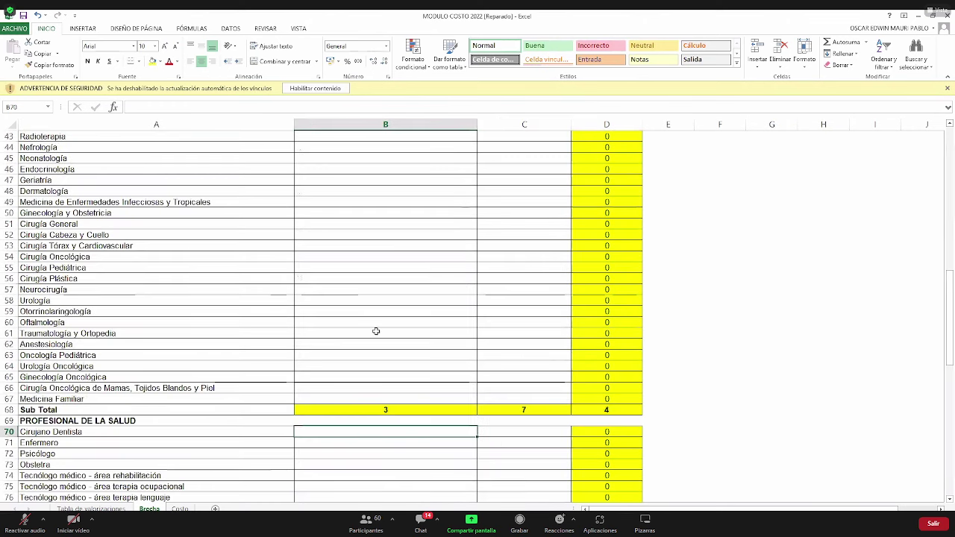
key("Return")
key("F2")
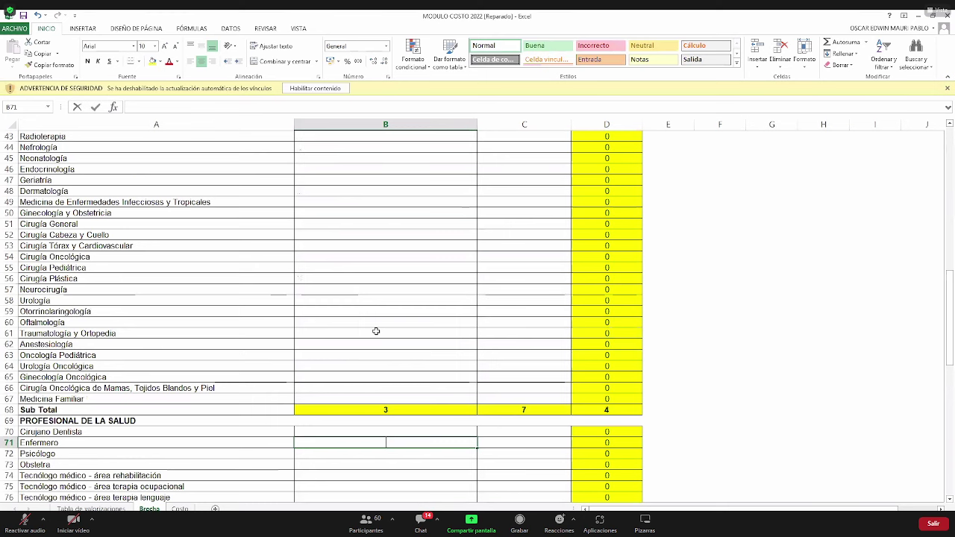
type("15")
key("Tab")
type("21")
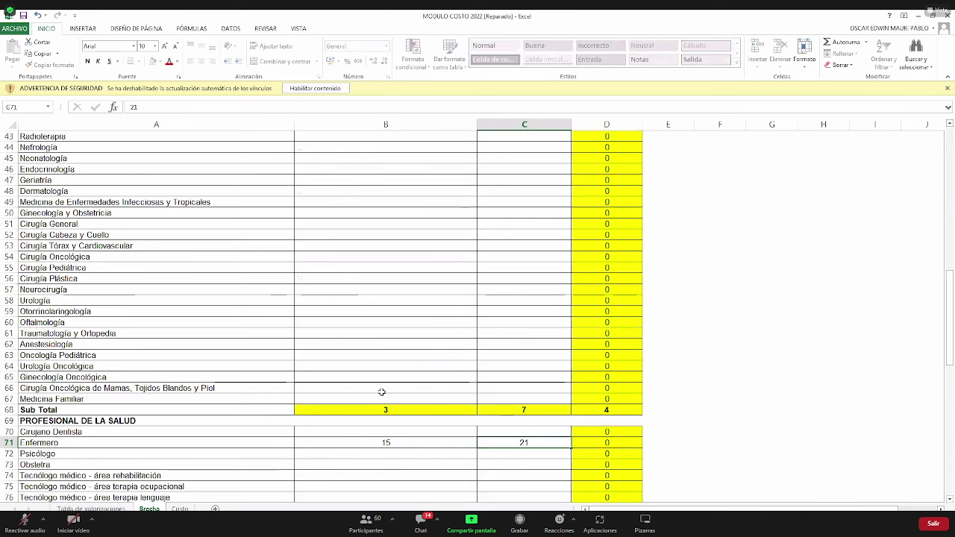
Enter a Disponibilidad of 20 and a Necesidad of 23 for Técnico en enfermería under Técnico de la Salud.
scroll(381, 392, "down", 7)
left_click(381, 370)
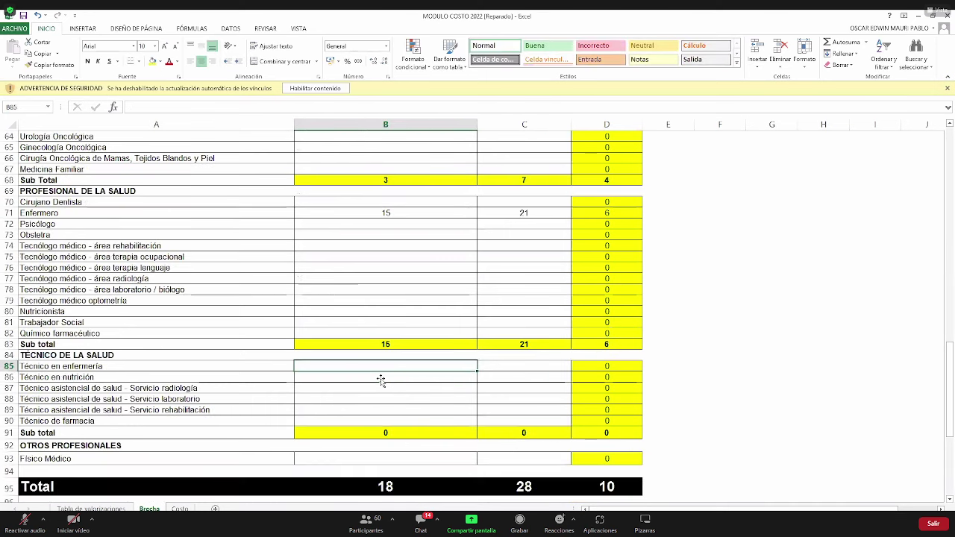
type("20")
key("Tab")
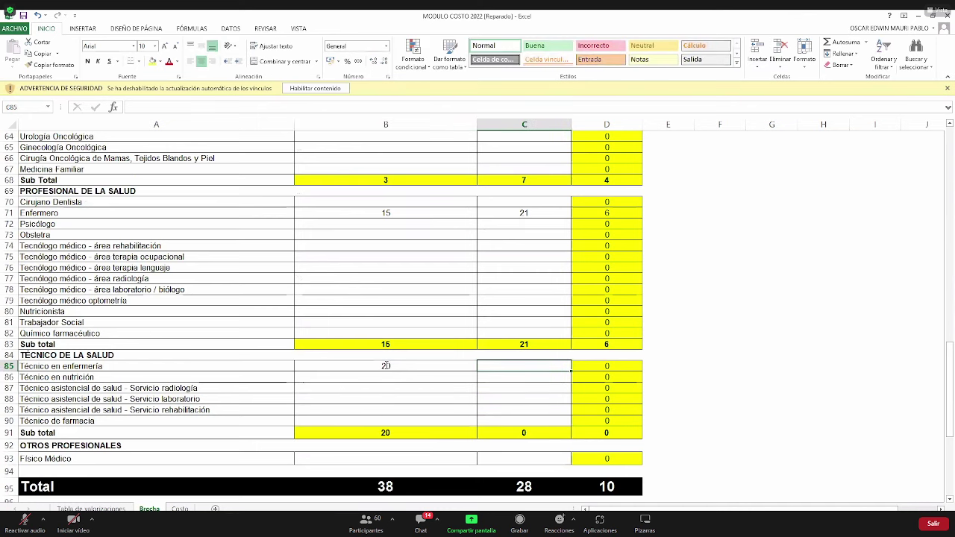
type("23")
key("Return")
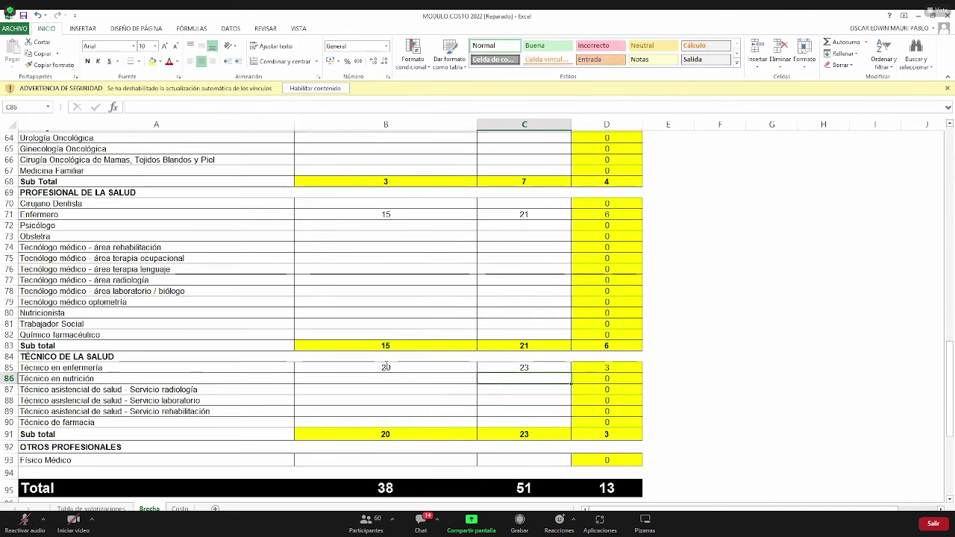
Highlight the Disponibilidad and Necesidad data, and inspect the Médico Cirujano Principal cost on the Costo sheet.
scroll(386, 366, "up", 17)
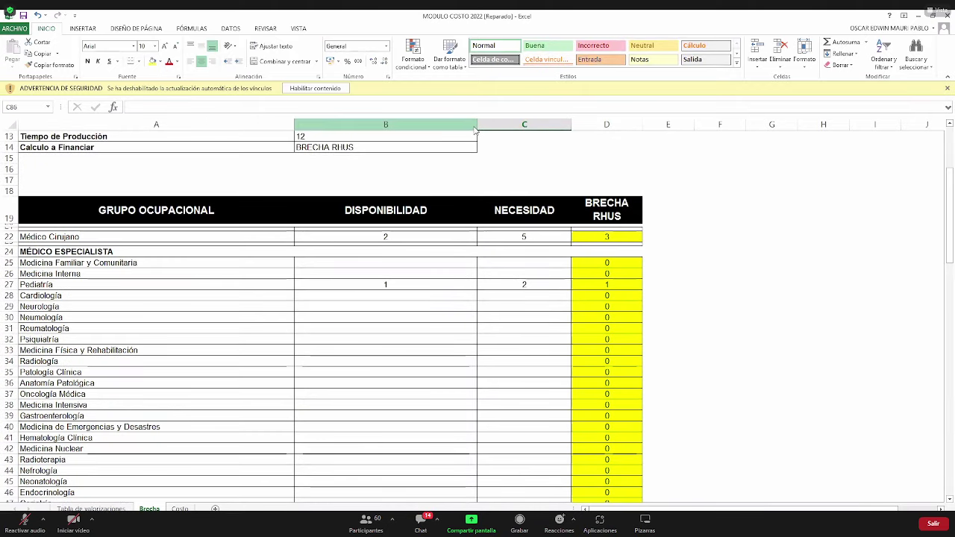
left_click_drag(475, 132, 522, 494)
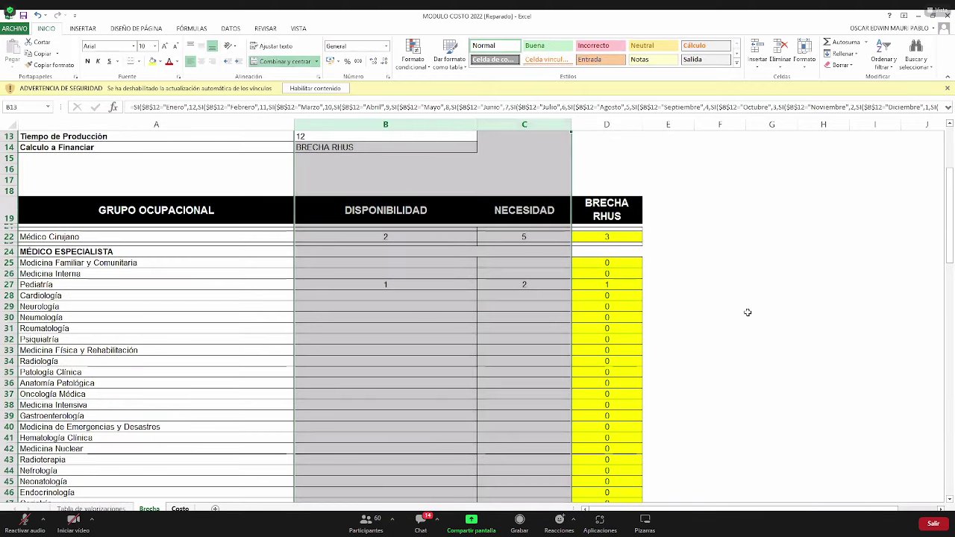
key("ctrl+Page_Down")
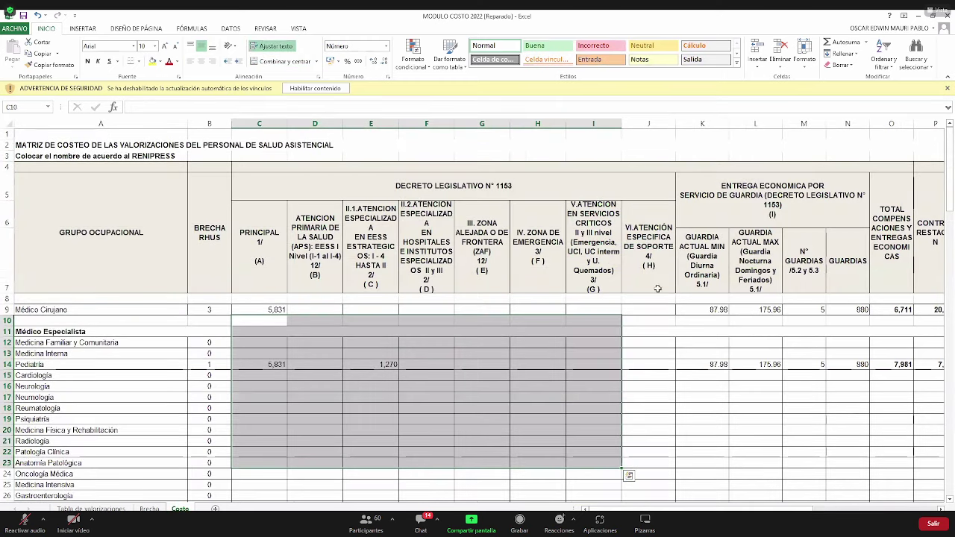
scroll(756, 261, "down", 15)
scroll(756, 262, "up", 10)
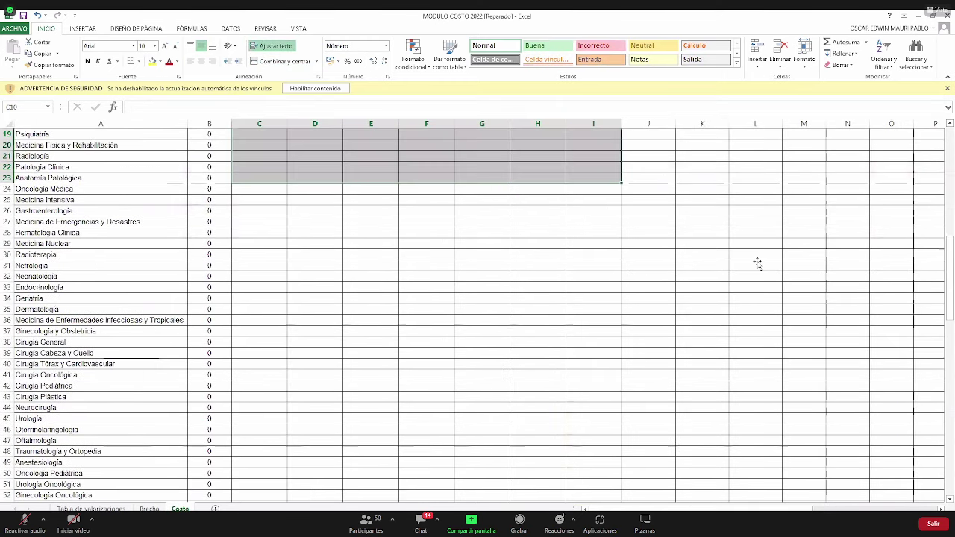
scroll(340, 320, "up", 6)
left_click(284, 309)
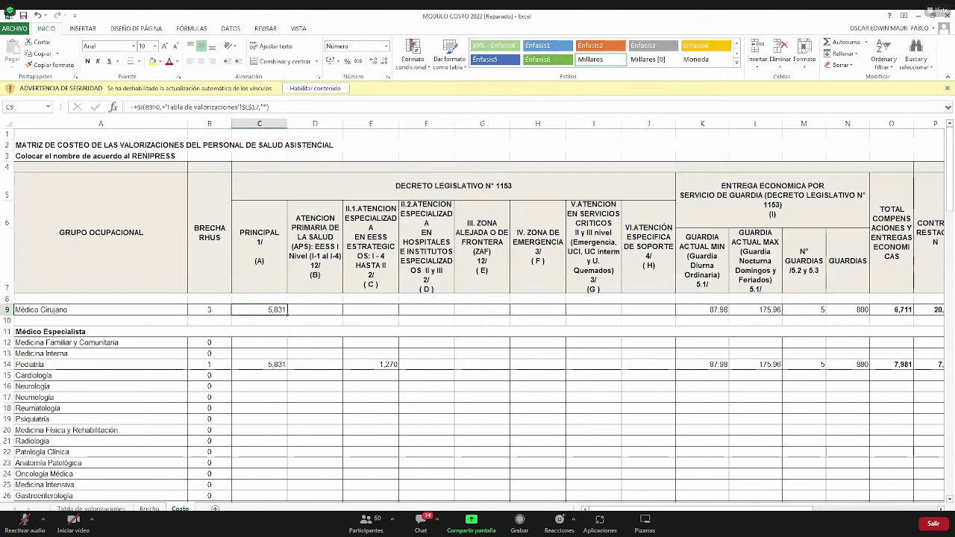
Examine the Médico Cirujano cost row, checking its N° Guardias and Guardias cells and the Total Compensaciones y Entregas Económicas column.
scroll(343, 397, "right", 3)
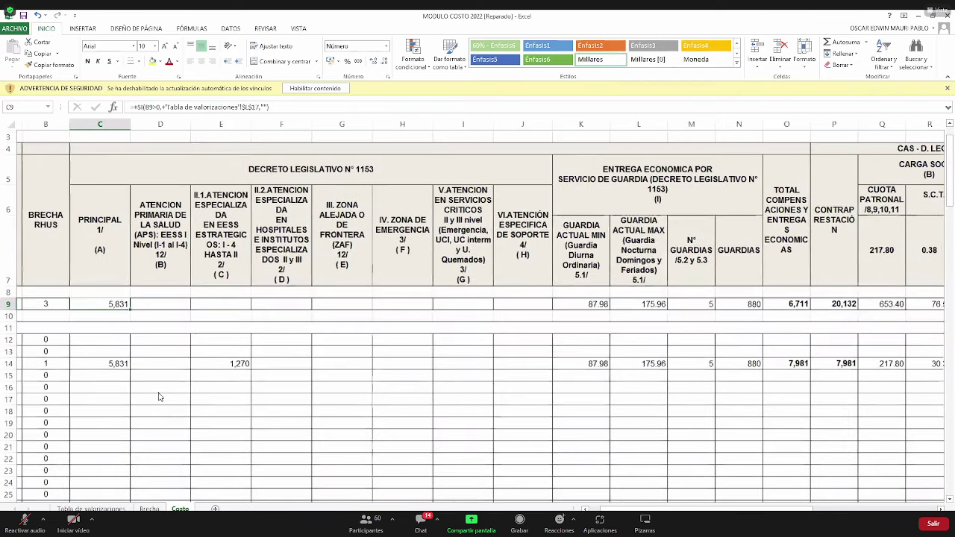
scroll(166, 313, "up", 2)
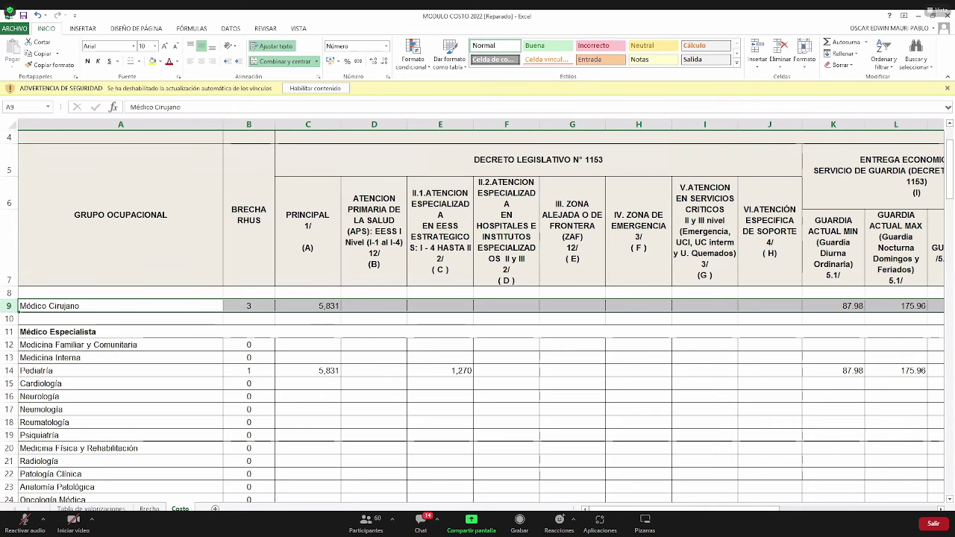
scroll(734, 509, "right", 1)
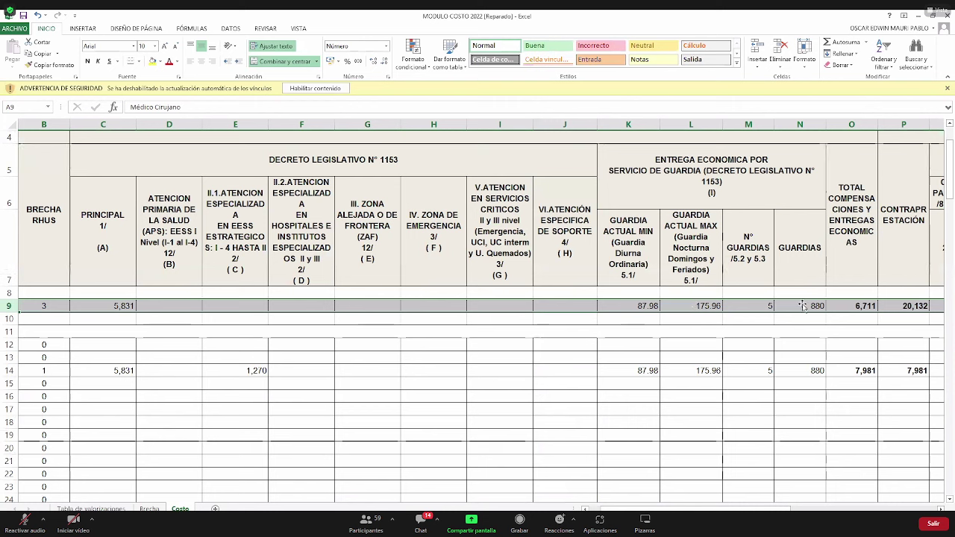
left_click(742, 306)
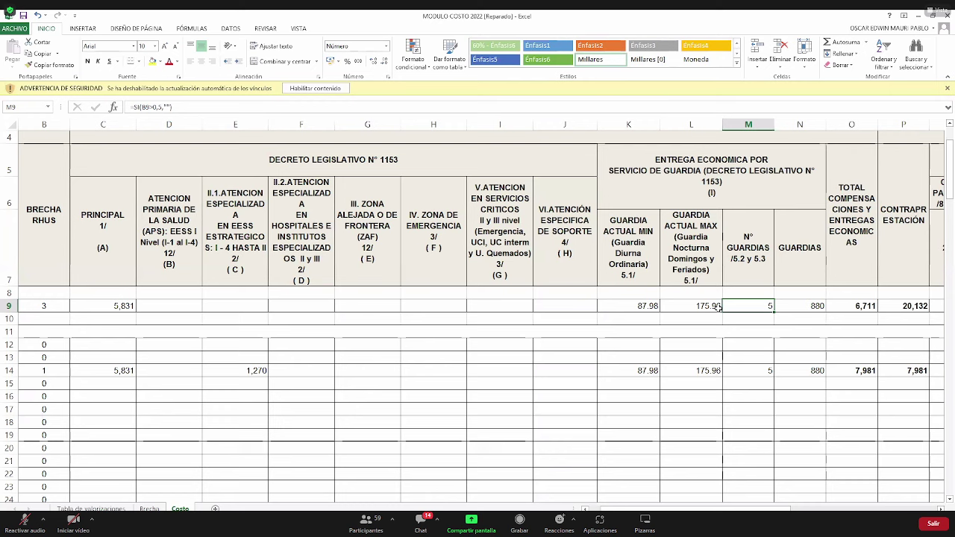
left_click(795, 305)
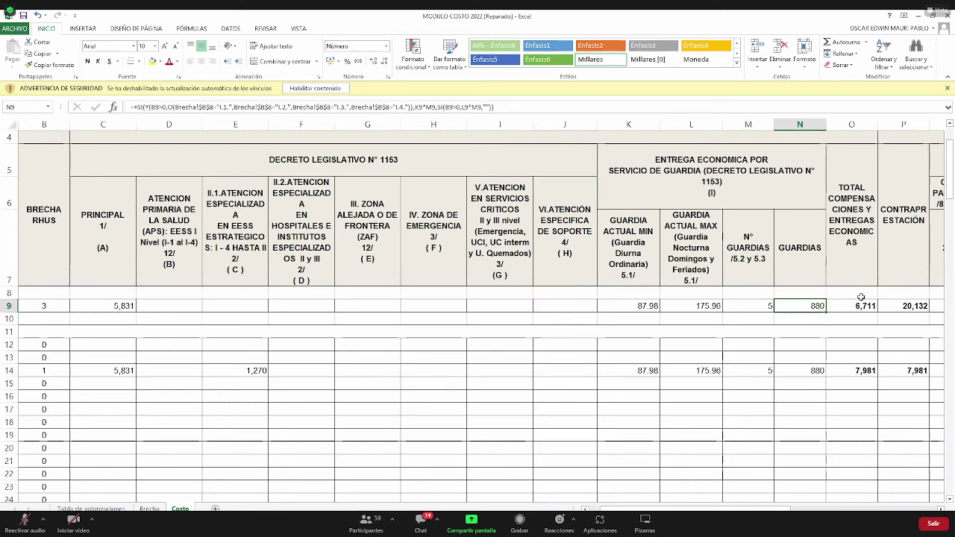
left_click(852, 127)
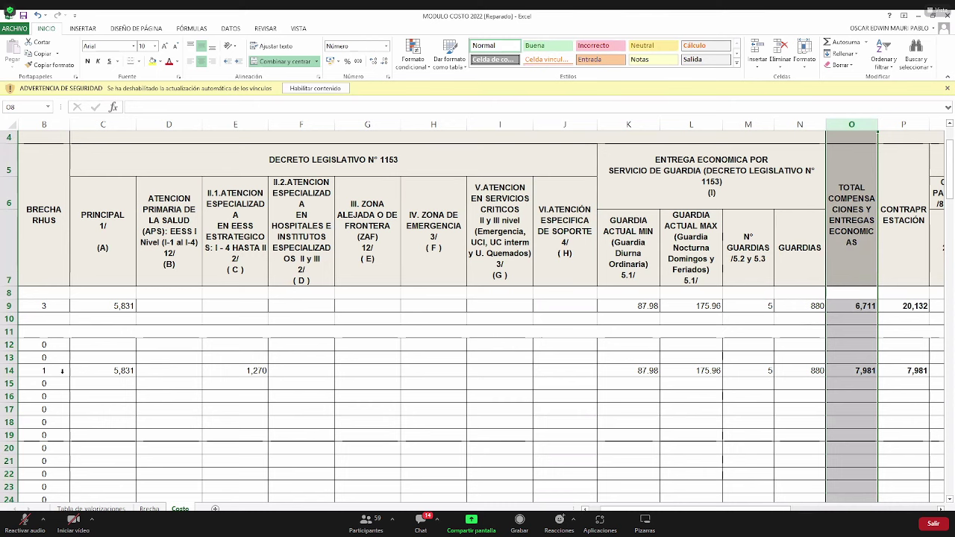
Highlight the whole Pediatría row in the costing matrix to examine its valuations.
left_click(62, 370)
left_click_drag(8, 370, 9, 370)
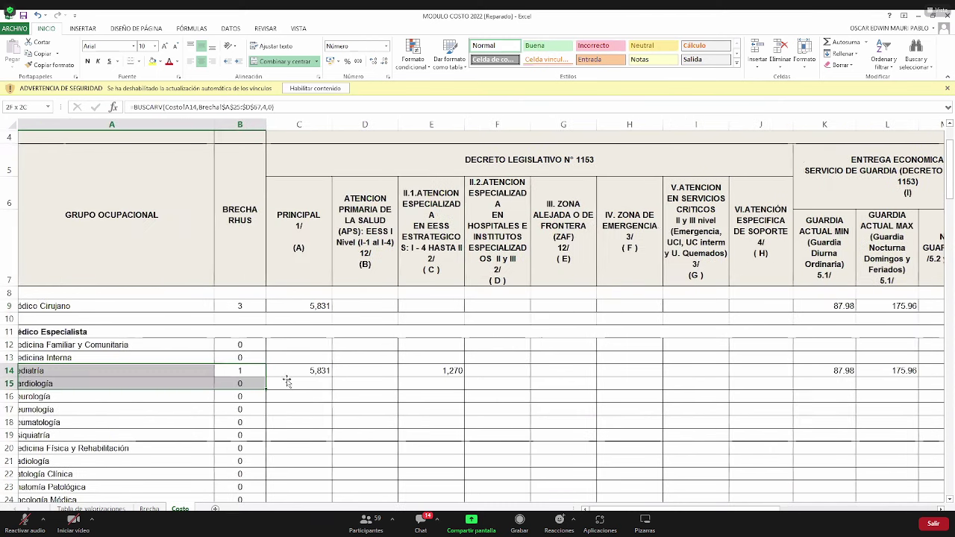
key("shift+space")
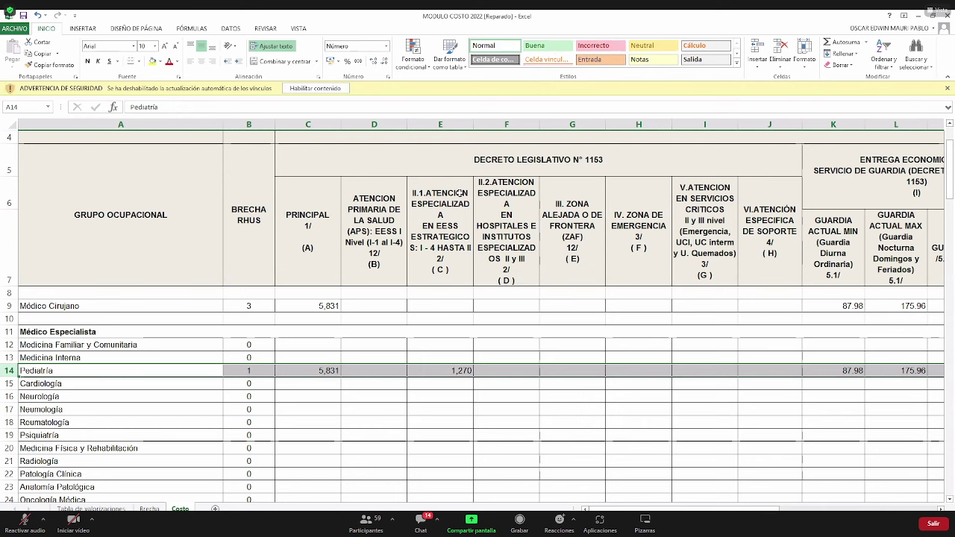
Review the costing matrix down past the Enfermero row and highlight the Técnico en enfermería row.
scroll(637, 319, "down", 1)
scroll(636, 319, "down", 12)
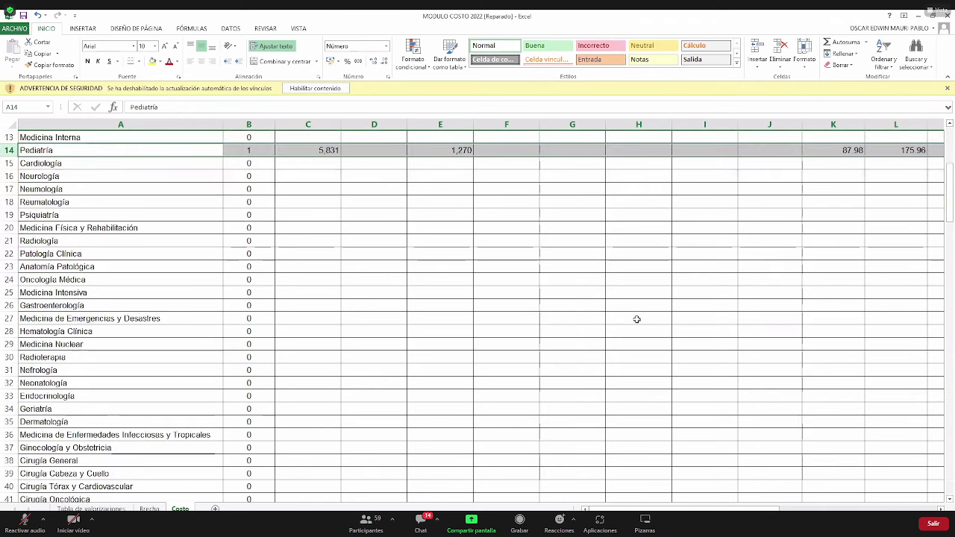
scroll(8, 262, "down", 2)
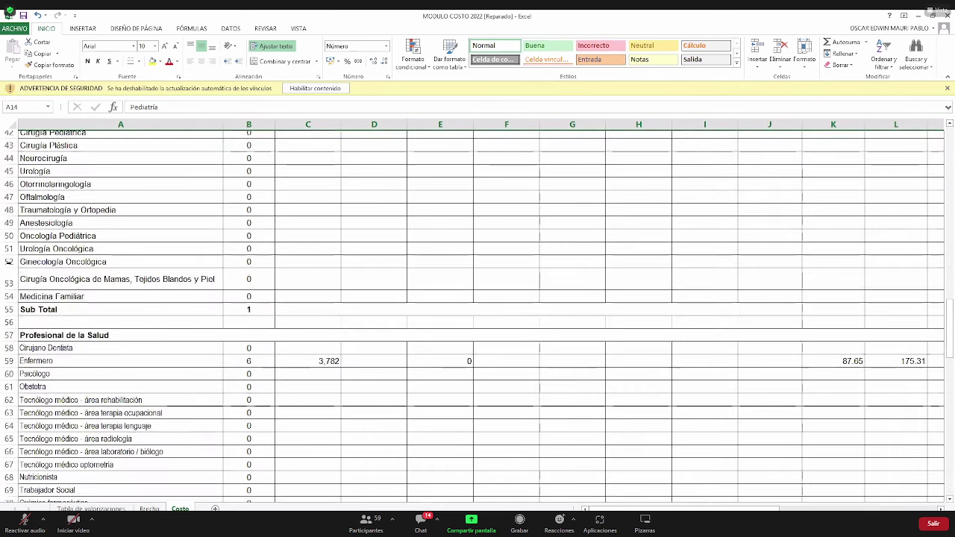
scroll(15, 376, "down", 7)
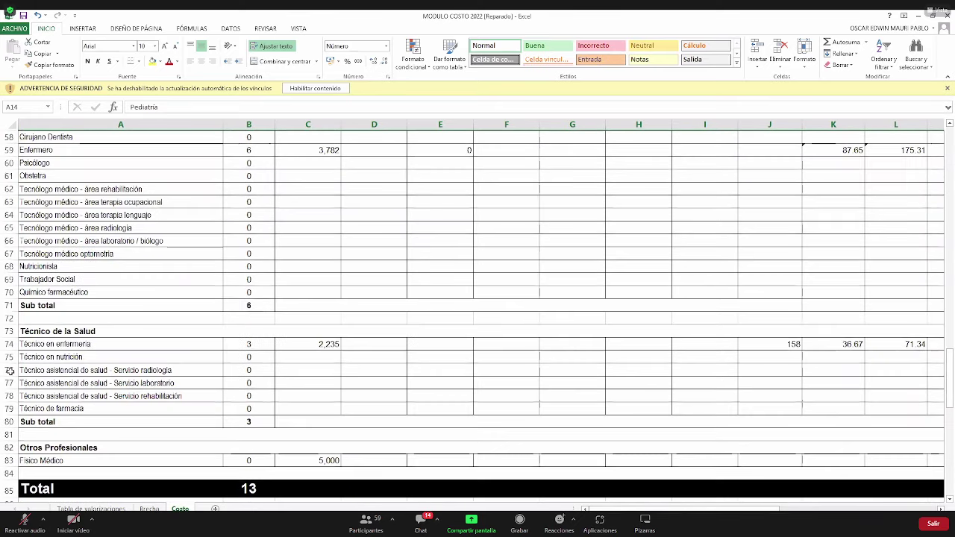
left_click(44, 267)
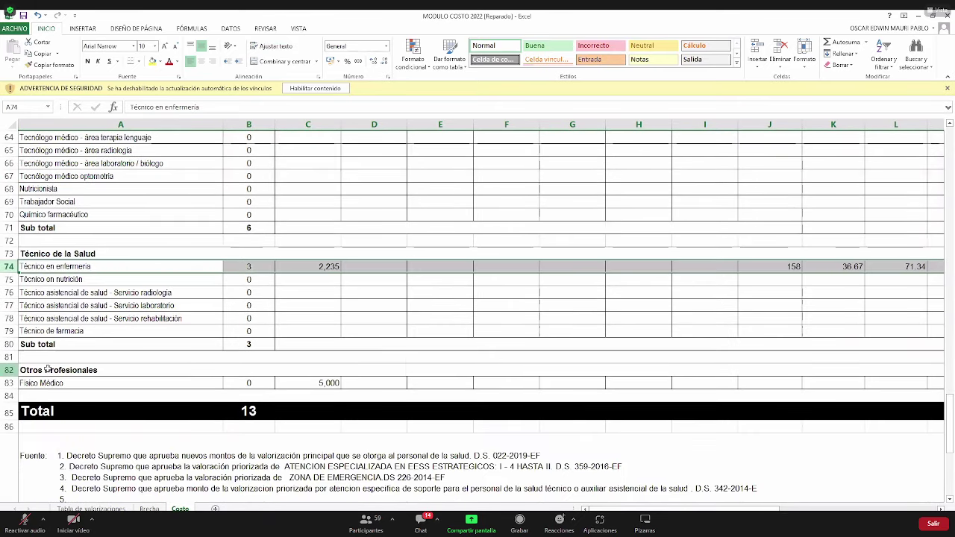
Hide rows 82 to 84 containing the Otros Profesionales section of the Costo sheet.
left_click_drag(9, 370, 9, 382)
right_click(9, 382)
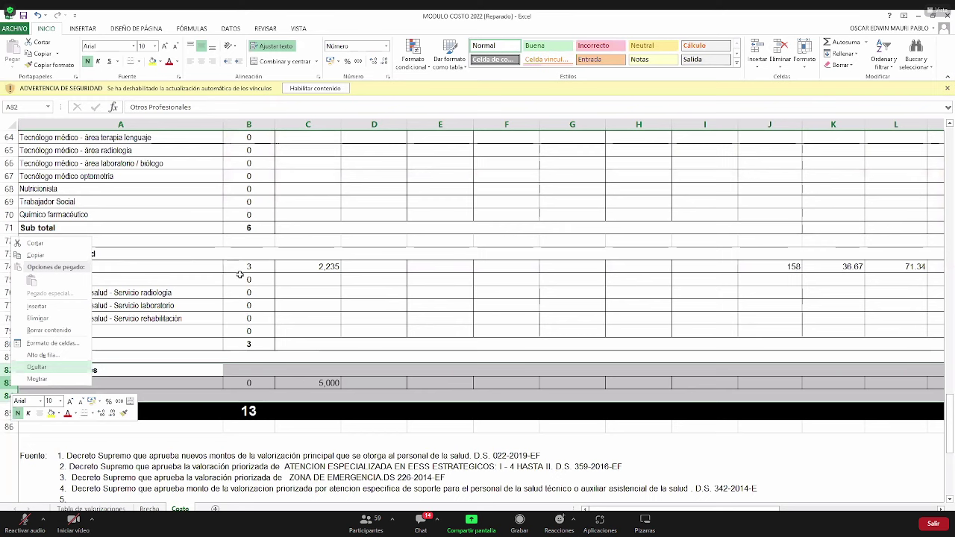
key("Return")
Inspect the Técnico en enfermería row and its Principal cost, and compare its amounts with the Decreto Legislativo N° 1153 concept headings.
left_click(9, 267)
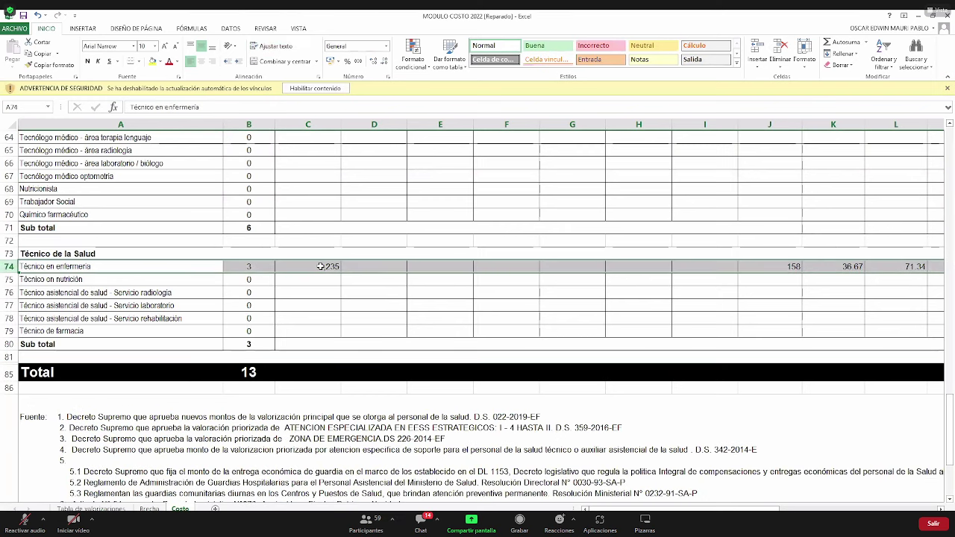
left_click(320, 266)
scroll(361, 312, "up", 1)
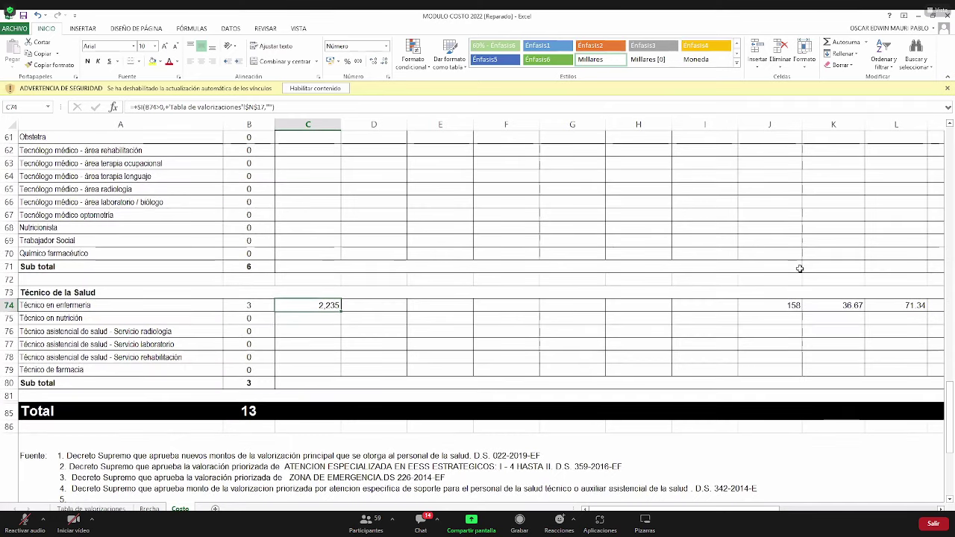
scroll(793, 256, "up", 1)
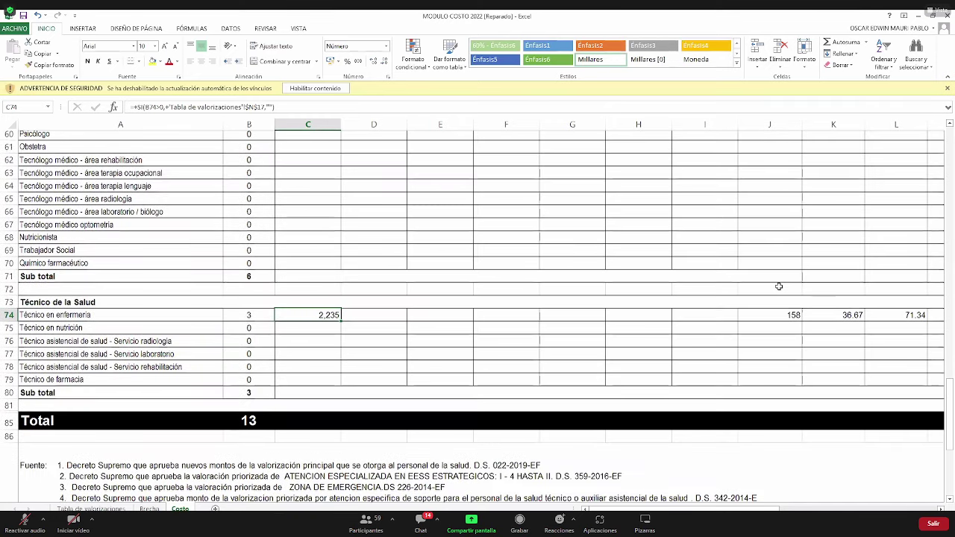
scroll(778, 286, "up", 14)
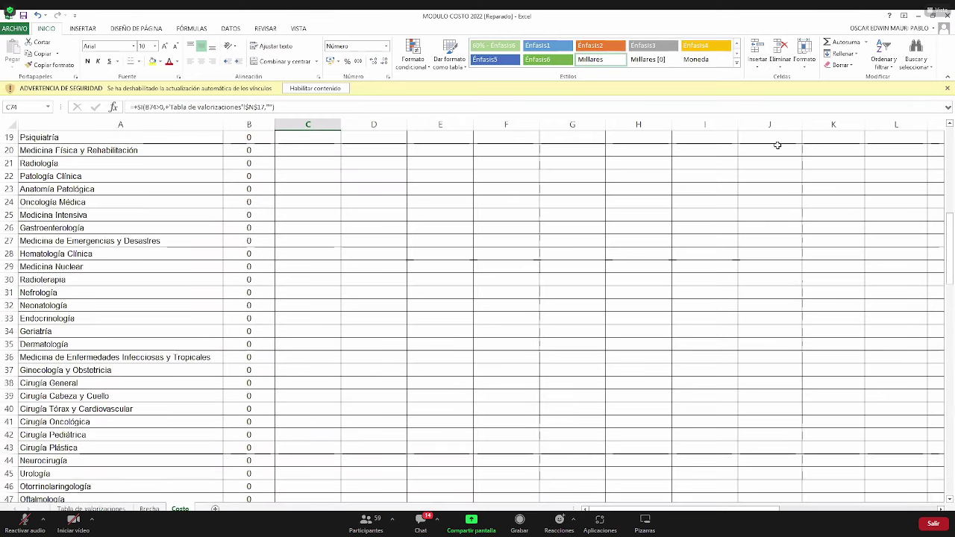
scroll(778, 145, "up", 6)
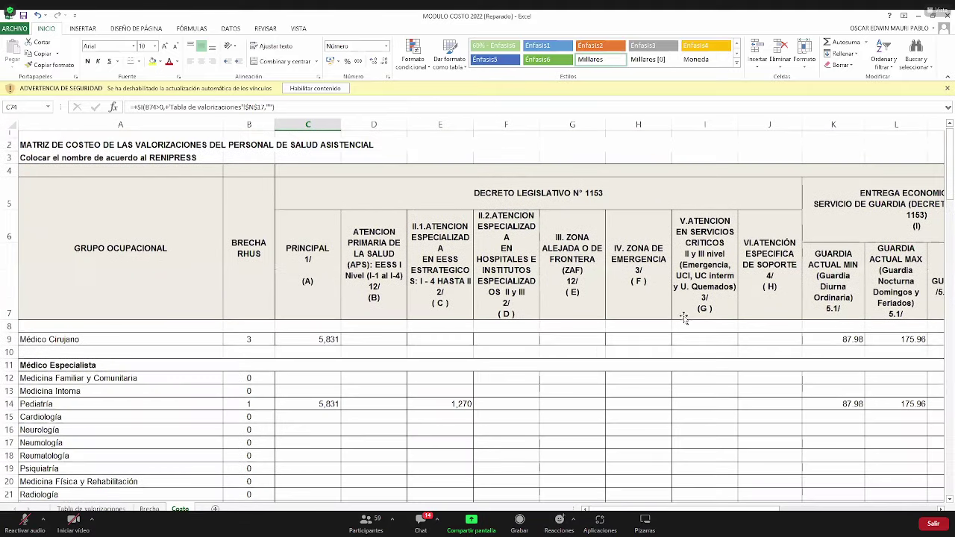
scroll(791, 303, "up", 1)
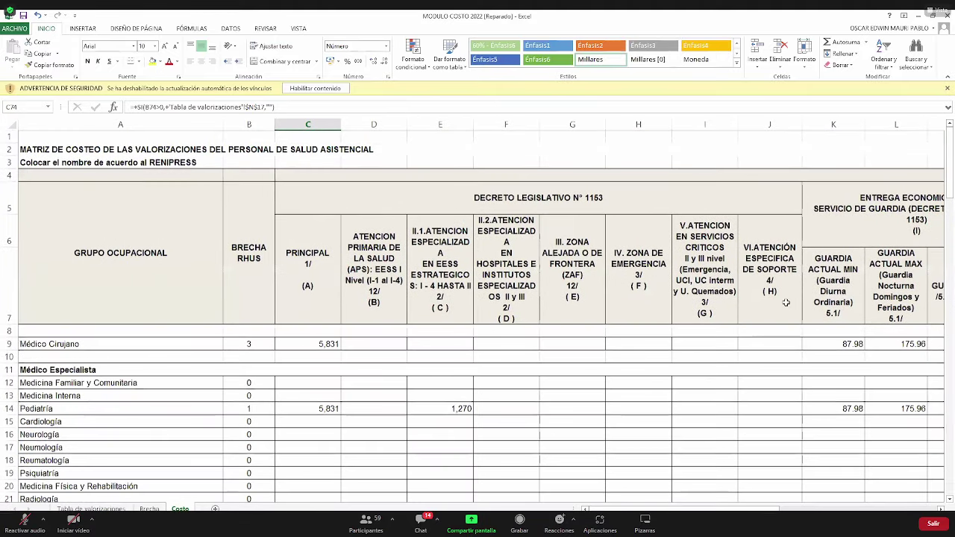
Highlight the Técnico en enfermería totals and social charges, then examine the Total Compensaciones y Entregas Económicas column and its heading.
left_click_drag(676, 305, 883, 306)
scroll(612, 148, "up", 4)
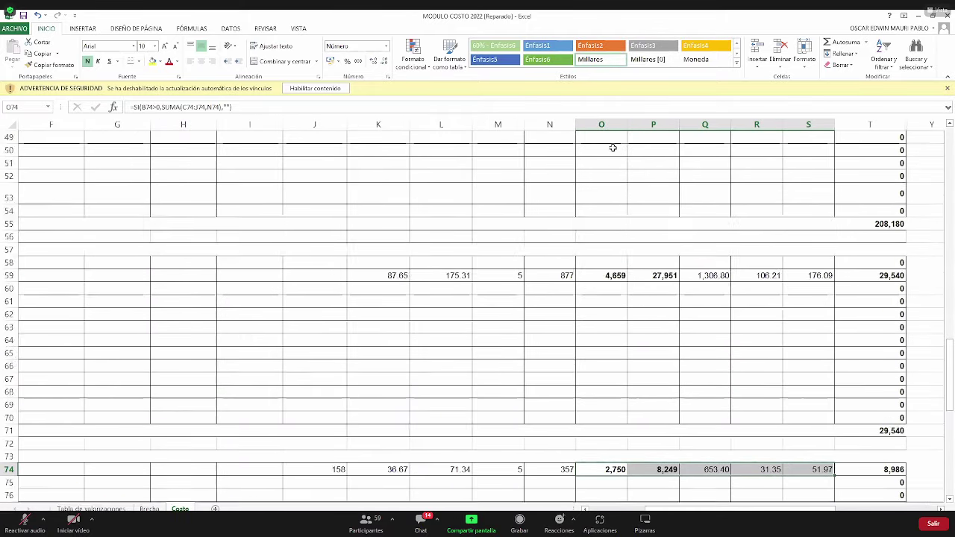
scroll(612, 147, "up", 16)
left_click(610, 125)
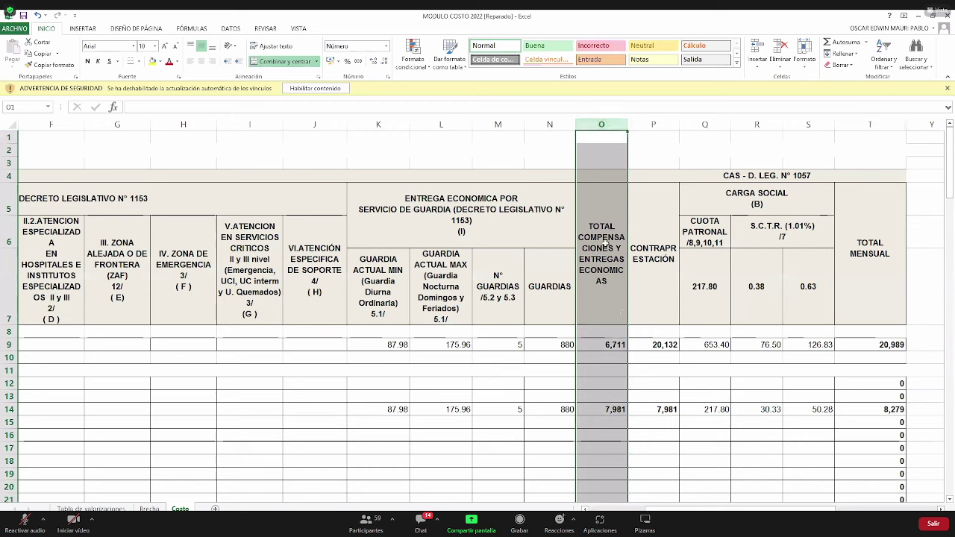
left_click(606, 246)
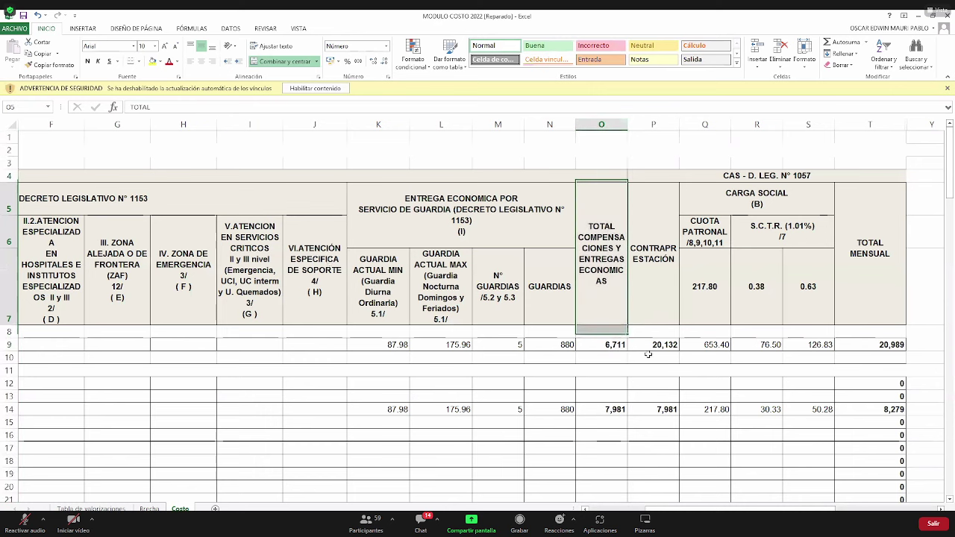
Highlight the Médico Cirujano amounts from Contraprestación back through the Decreto Legislativo N° 1153 concepts.
left_click_drag(649, 345, 550, 357)
left_click(153, 346, "shift")
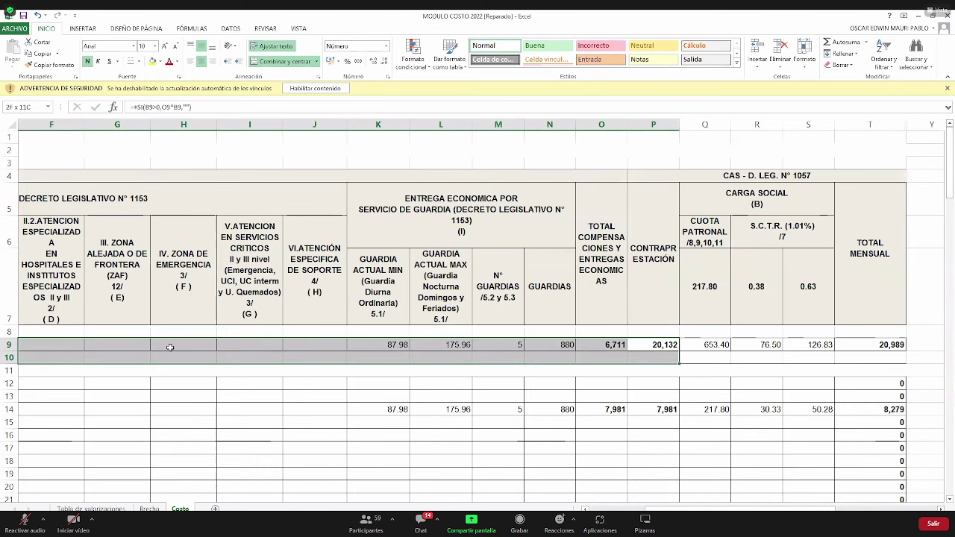
left_click(170, 348, "shift")
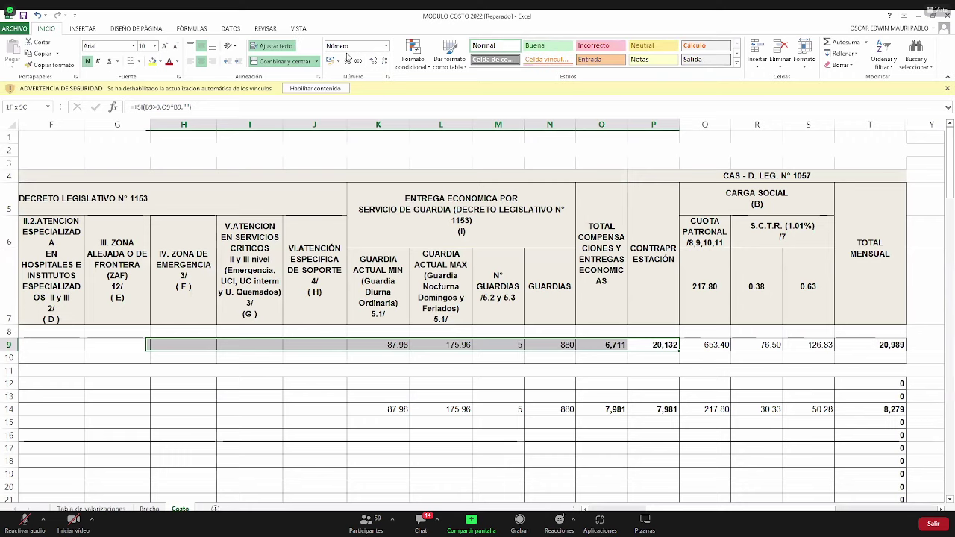
Freeze the Costo sheet at cell C8, keeping heading rows 1 to 7 and columns A and B fixed.
key("ctrl+Home")
scroll(397, 68, "down", 6)
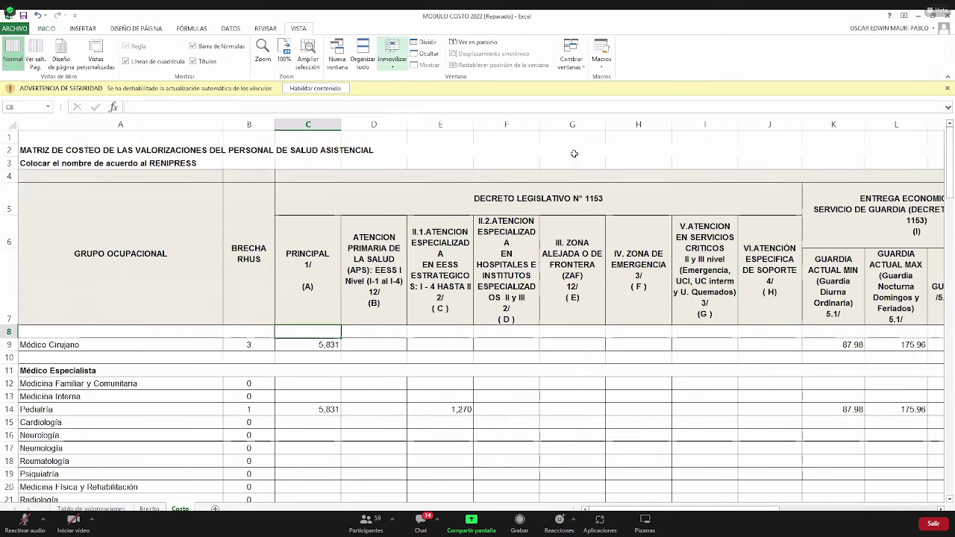
key("ctrl+z")
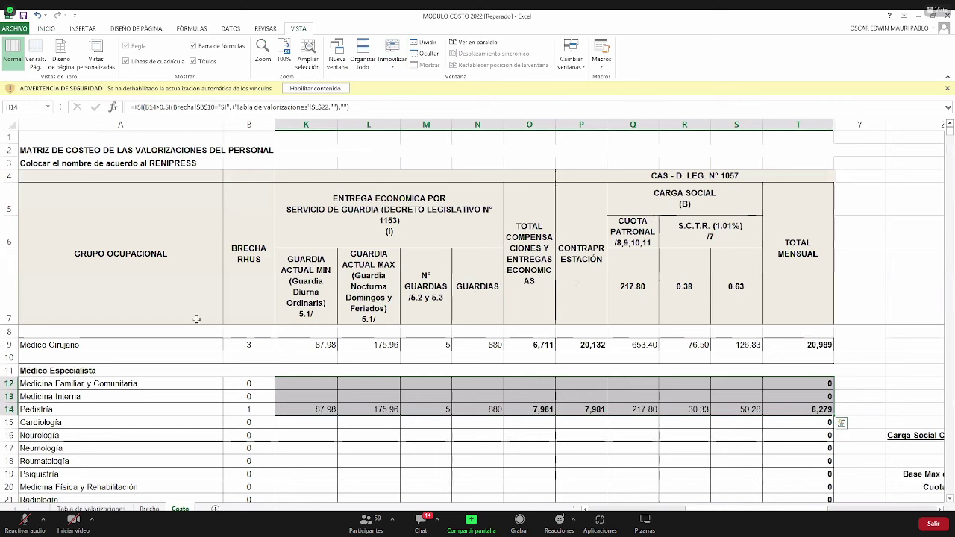
Unhide columns U to X following Total Mensual in the costing matrix.
key("ctrl+z")
key("ctrl+z")
key("ctrl+z")
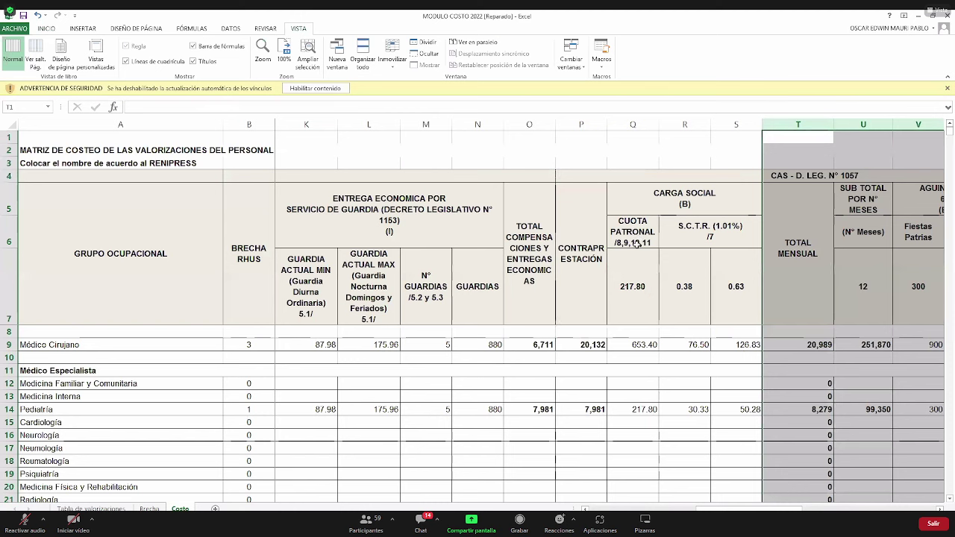
Inspect the Cuota Patronal and S.C.T.R. headings under Carga Social and highlight the matching Médico Cirujano amounts.
left_click(642, 291)
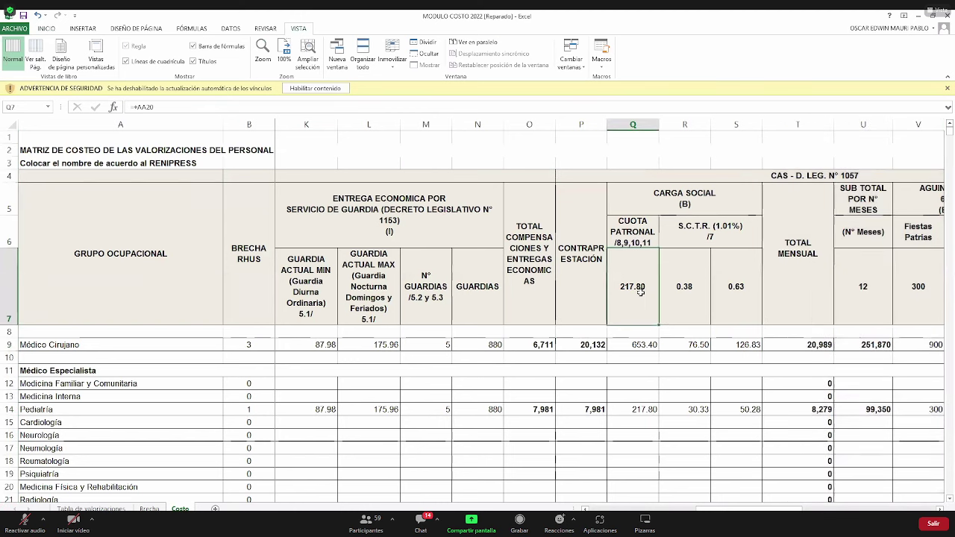
left_click(729, 233)
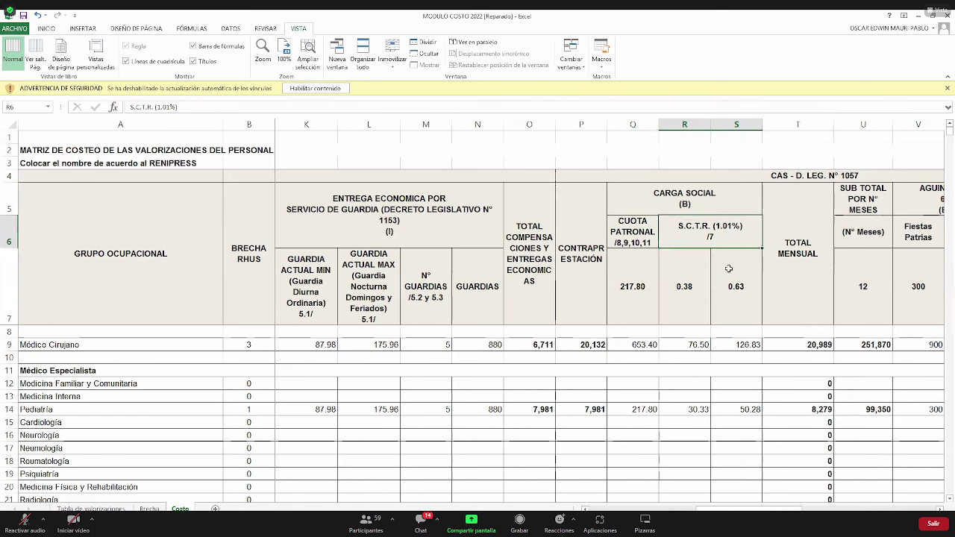
left_click_drag(729, 262, 734, 282)
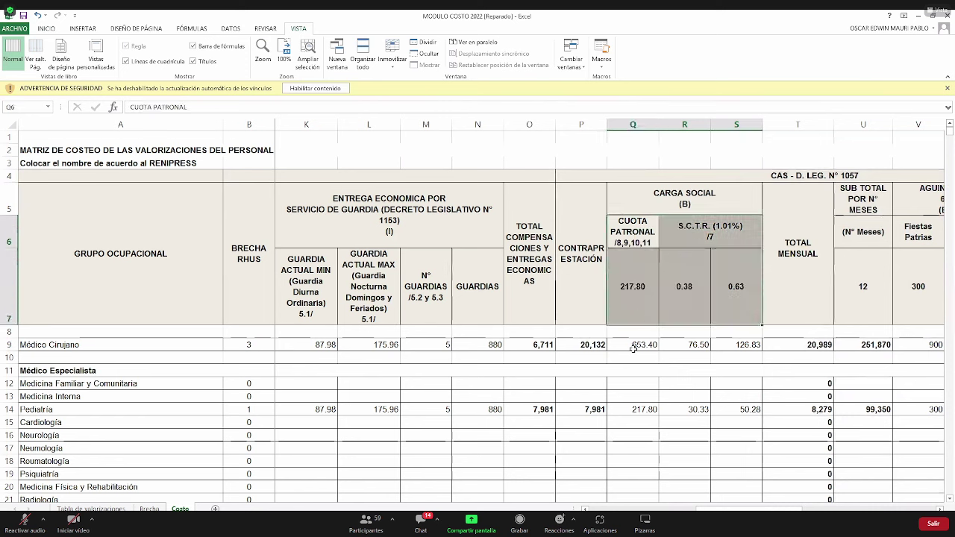
left_click_drag(632, 348, 744, 345)
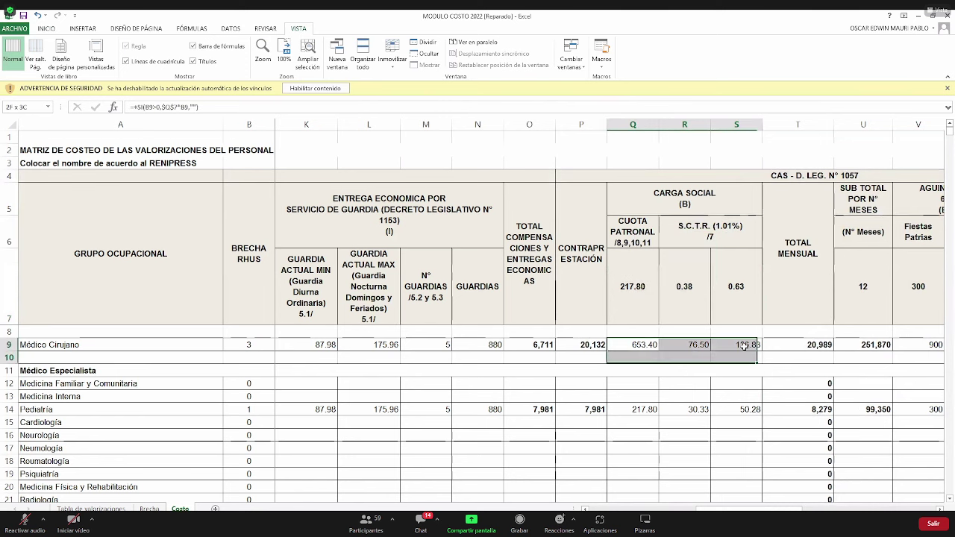
Highlight the Total Mensual, Aguinaldo and Presupuesto Total columns in turn to examine how the budget is built.
left_click(798, 125)
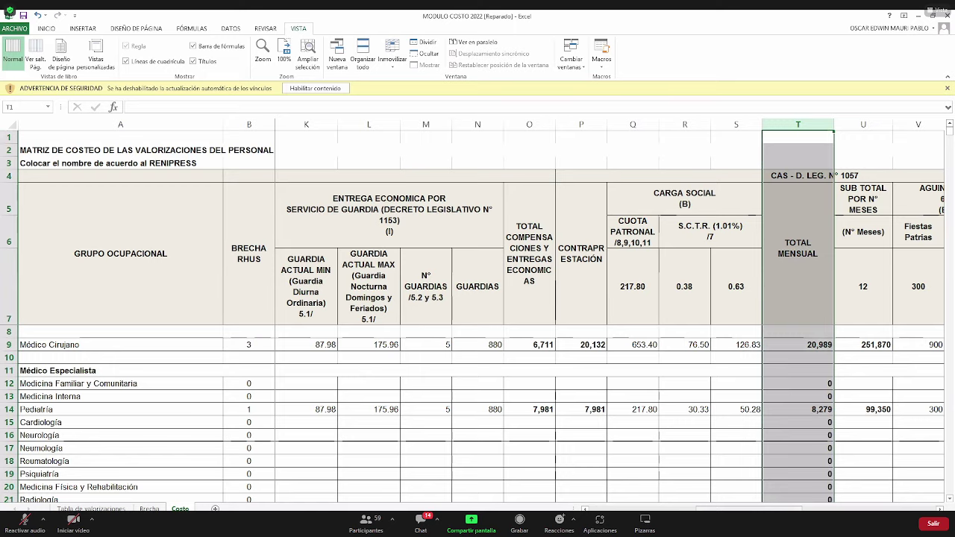
left_click_drag(748, 509, 828, 509)
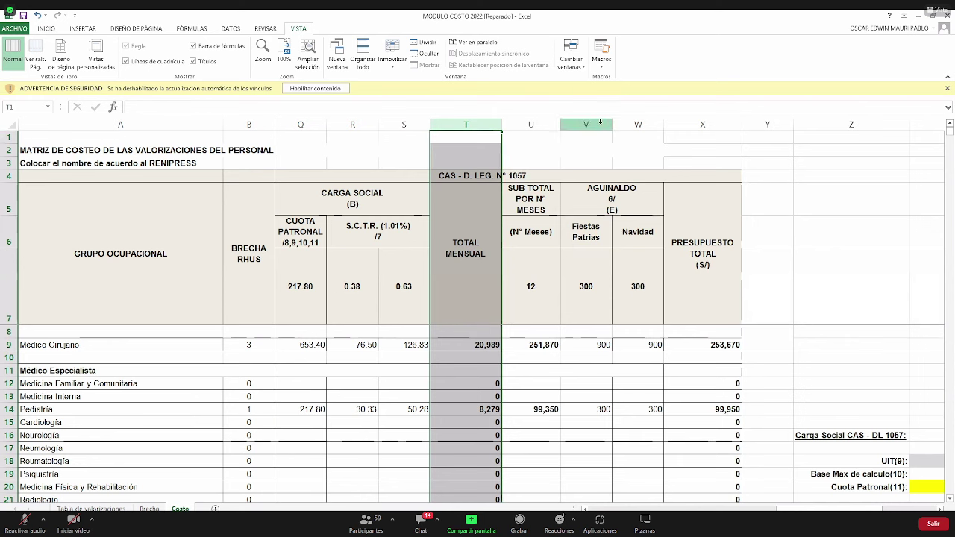
left_click_drag(600, 121, 628, 125)
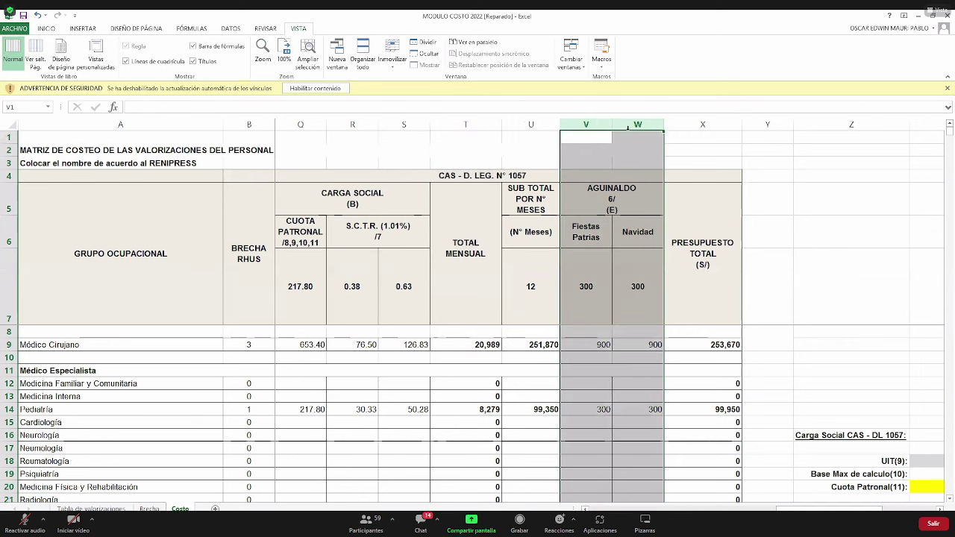
left_click(695, 124)
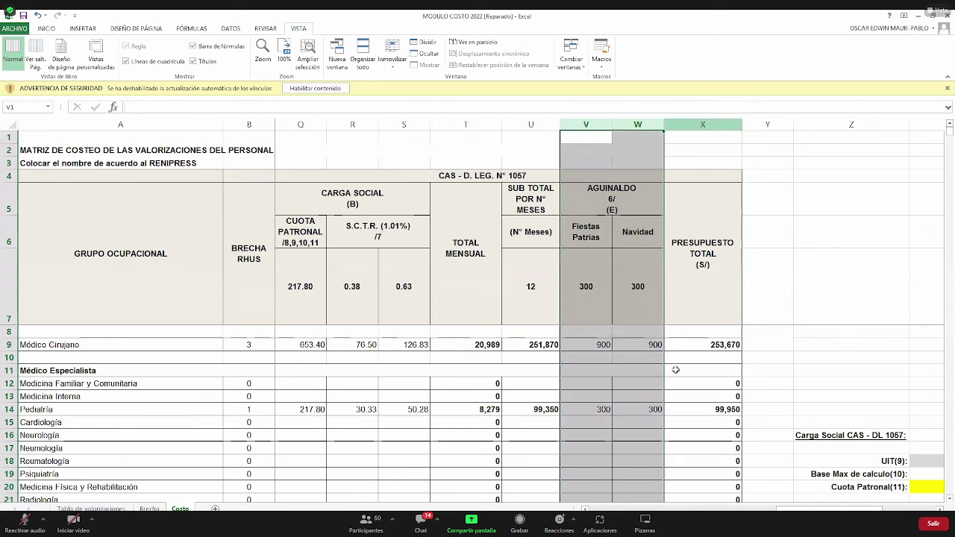
Go to the end of the costing matrix and highlight the entire Total row.
scroll(675, 370, "down", 10)
scroll(676, 370, "down", 14)
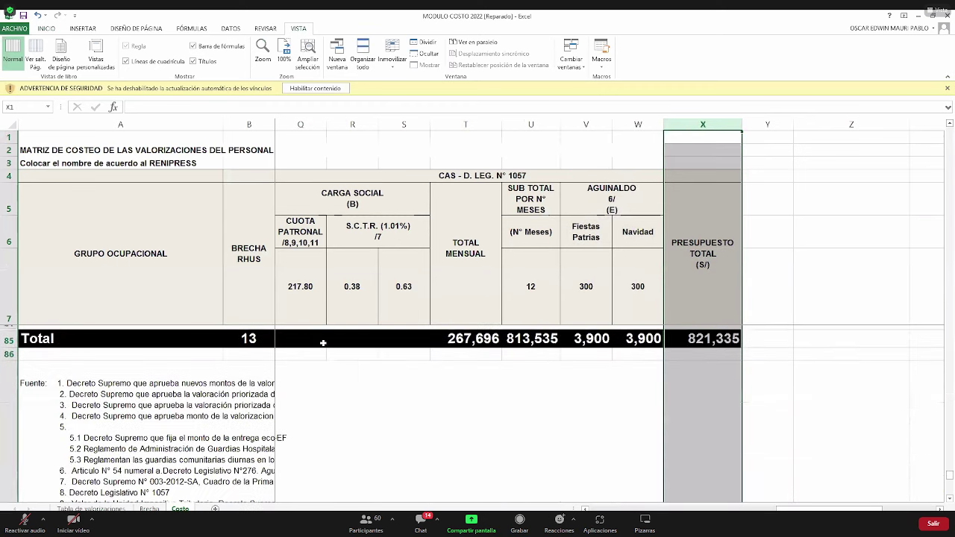
scroll(237, 422, "up", 2)
left_click(213, 420)
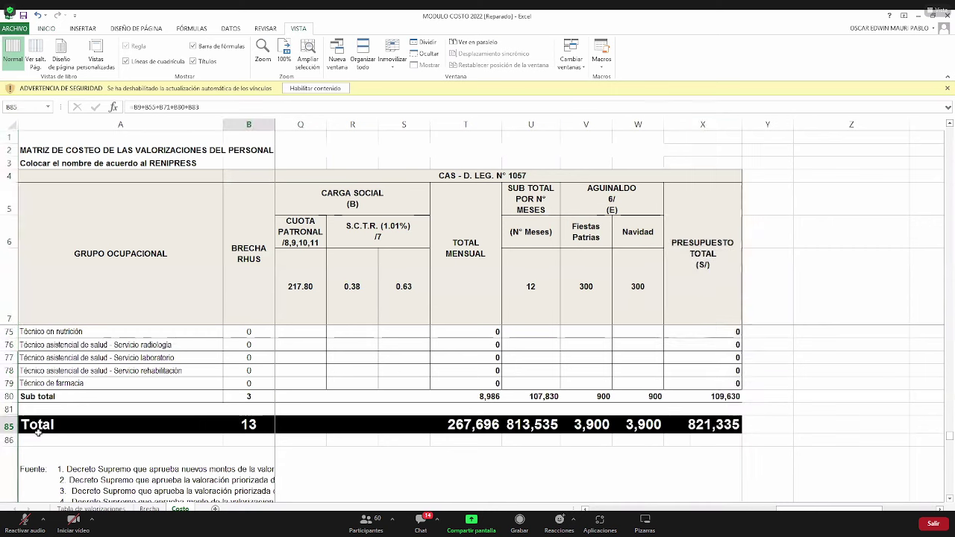
left_click(9, 426)
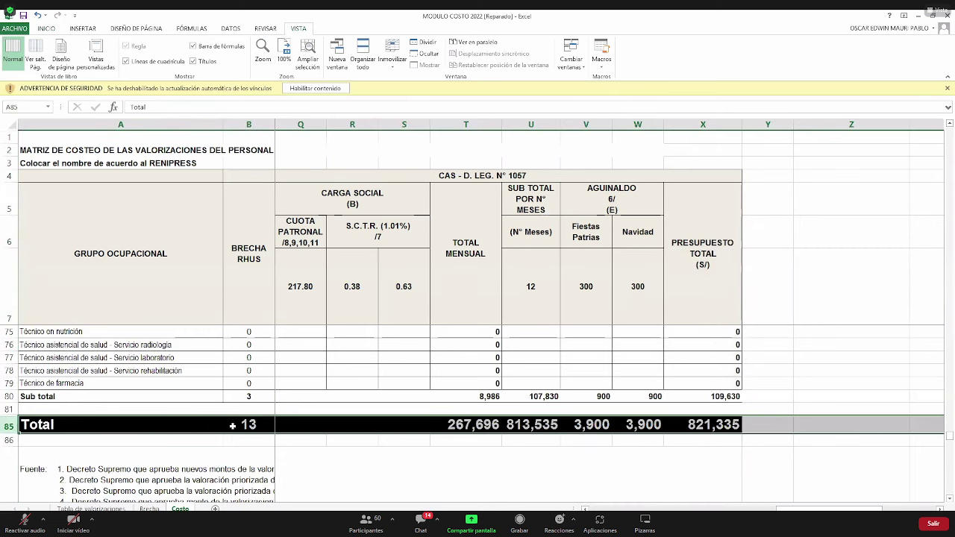
Review the Brecha RHUS figures from Médico Cirujano and Pediatría through the Enfermero and other health professional rows.
scroll(305, 412, "up", 1)
scroll(305, 412, "up", 20)
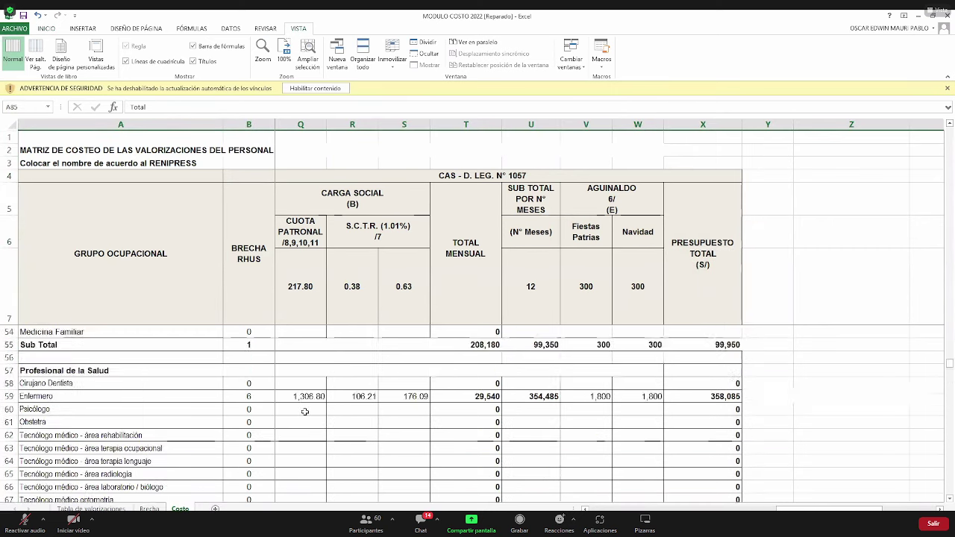
scroll(257, 342, "up", 1)
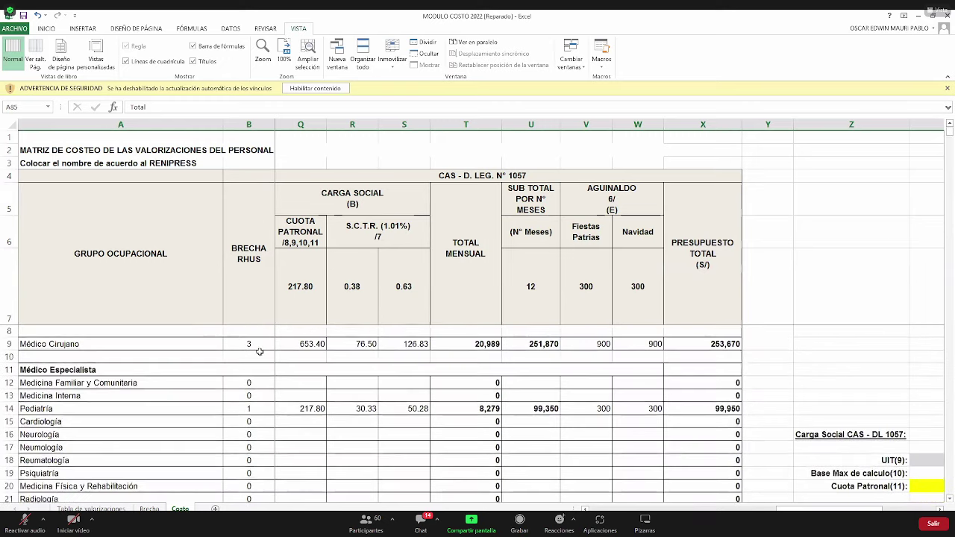
left_click_drag(249, 344, 258, 403)
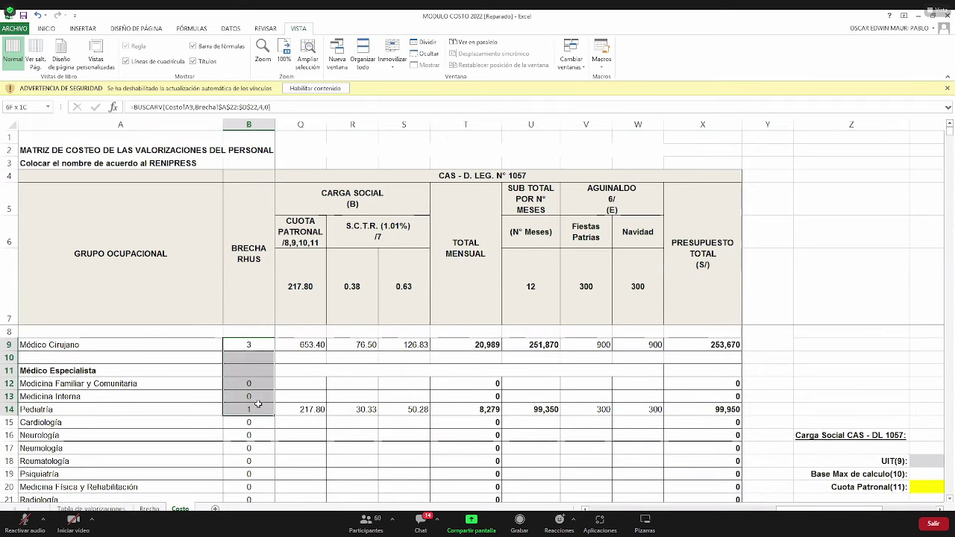
scroll(258, 404, "down", 8)
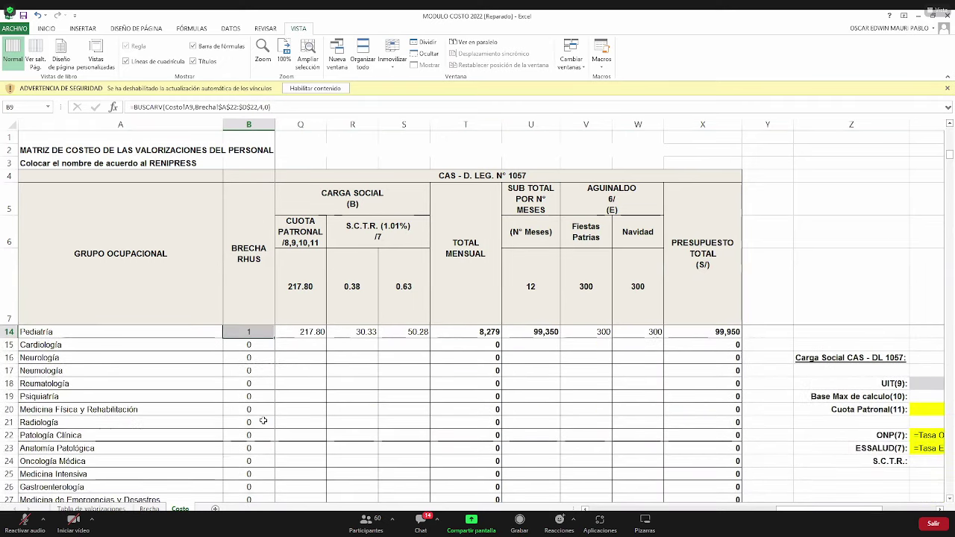
scroll(258, 477, "down", 12)
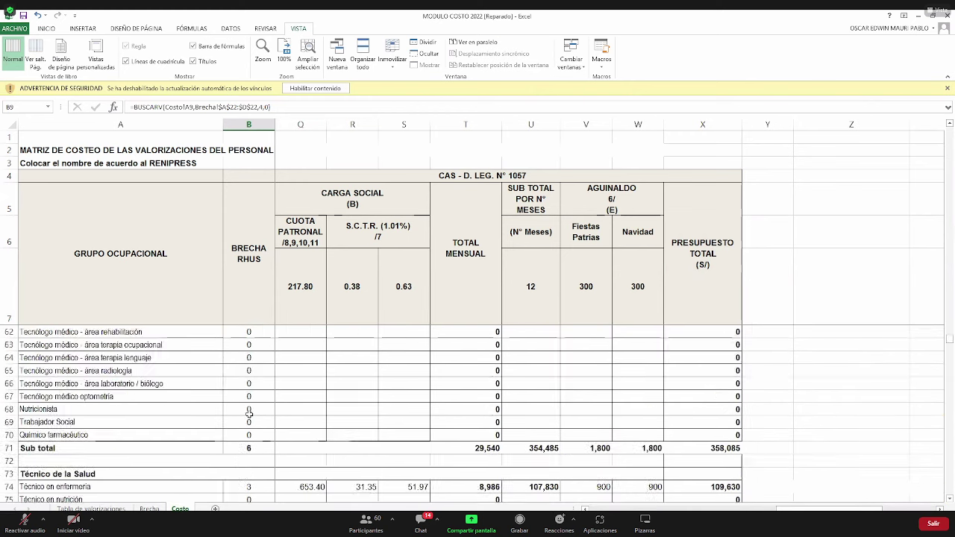
scroll(287, 425, "up", 4)
scroll(287, 425, "down", 2)
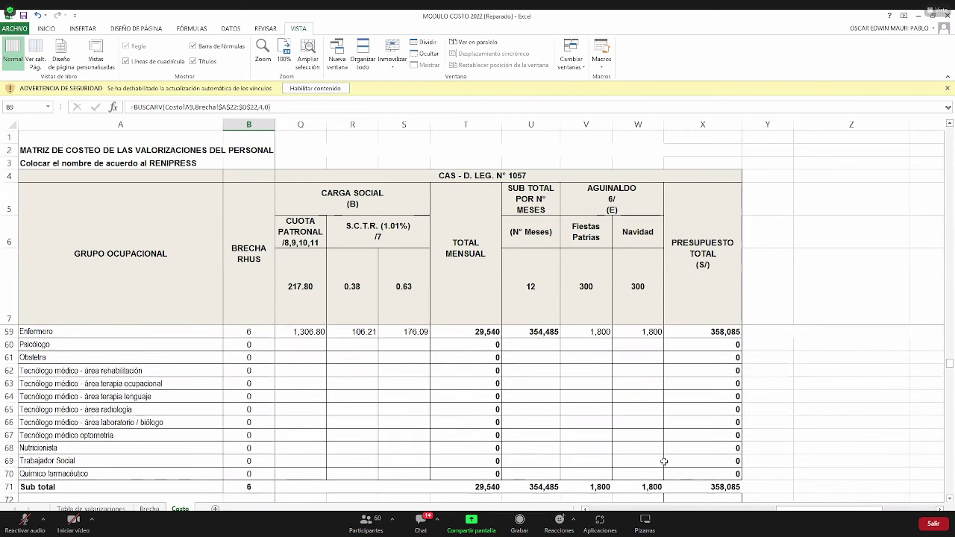
Inspect the overall Presupuesto Total in the Total row, cell X85, and its formula.
key("ctrl+Down")
scroll(801, 465, "down", 3)
scroll(801, 465, "up", 1)
left_click(702, 476)
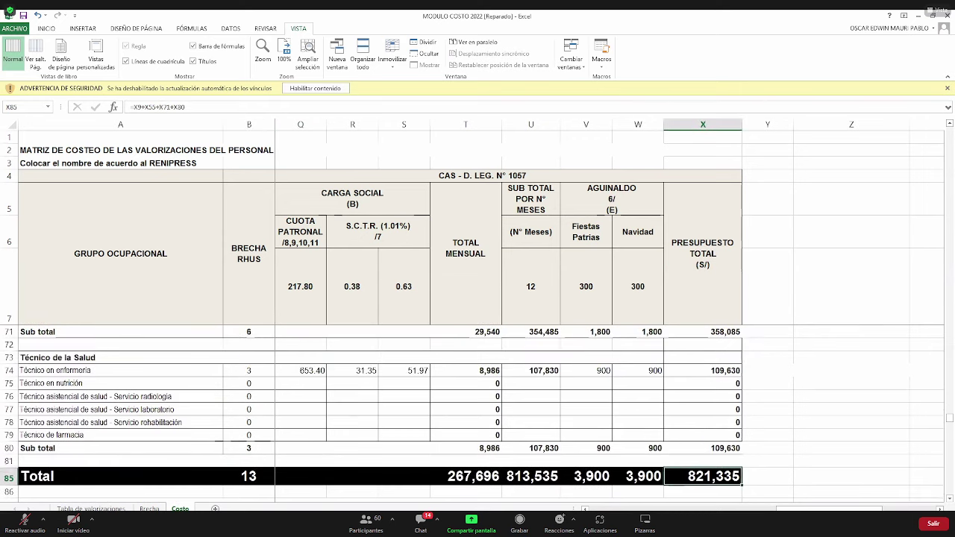